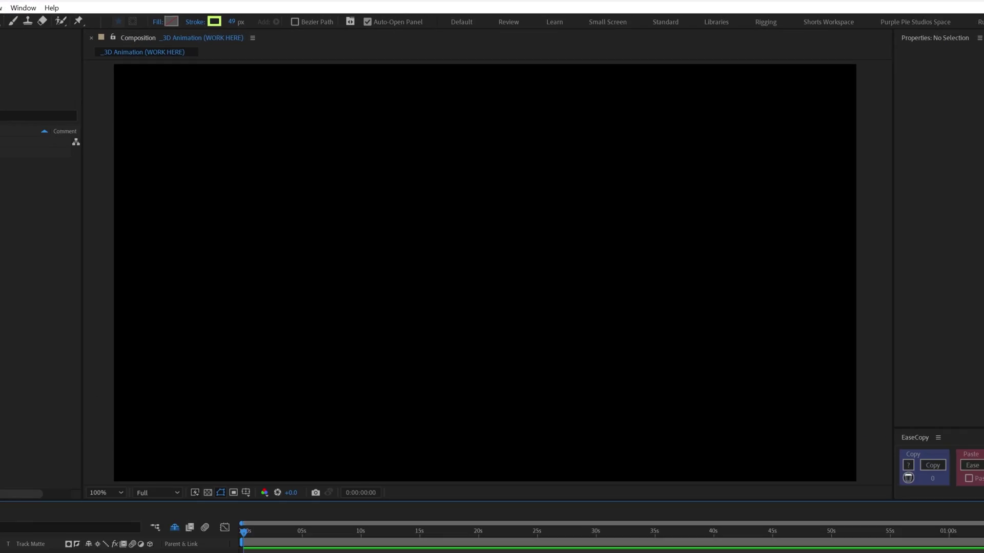
- Draw an unfilled square outline about 412 by 411 px in the composition and set its stroke width to 50 px
{"action": "left_click_drag", "start_coordinate": [355, 172], "coordinate": [528, 342]}
{"action": "left_click", "coordinate": [221, 21]}
{"action": "type", "text": "50"}
{"action": "key", "text": "Return"}
- Draw a second, smaller square to the right of the outlined one, with a solid yellow fill and no stroke
{"action": "left_click", "coordinate": [633, 171]}
{"action": "mouse_move", "coordinate": [621, 174]}
{"action": "left_mouse_down"}
{"action": "mouse_move", "coordinate": [687, 268]}
{"action": "mouse_move", "coordinate": [759, 312]}
{"action": "left_mouse_up"}
{"action": "left_click", "coordinate": [163, 24]}
{"action": "left_click", "coordinate": [502, 218]}
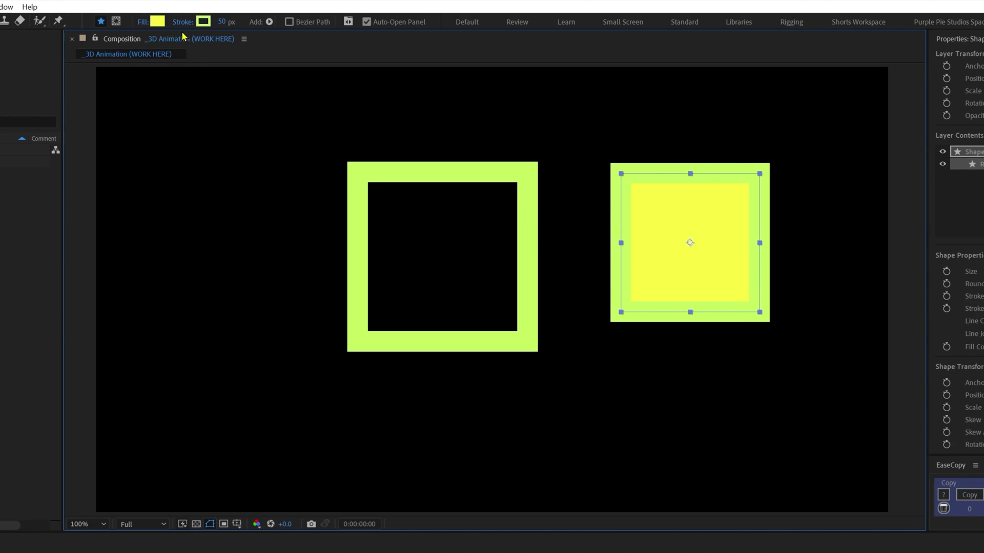
{"action": "left_click", "coordinate": [203, 21]}
{"action": "left_click", "coordinate": [434, 285]}
{"action": "left_click", "coordinate": [468, 355]}
{"action": "left_click", "coordinate": [469, 551]}
- Rotate the outlined square by -45 degrees so it stands as a diamond
{"action": "key", "text": "v"}
{"action": "left_click_drag", "start_coordinate": [268, 132], "coordinate": [389, 231]}
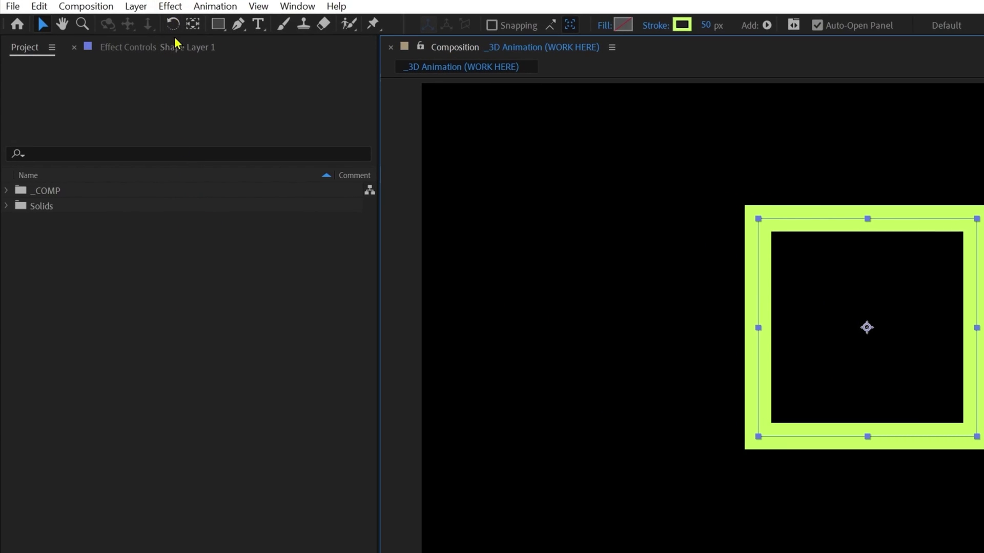
{"action": "left_click", "coordinate": [173, 24]}
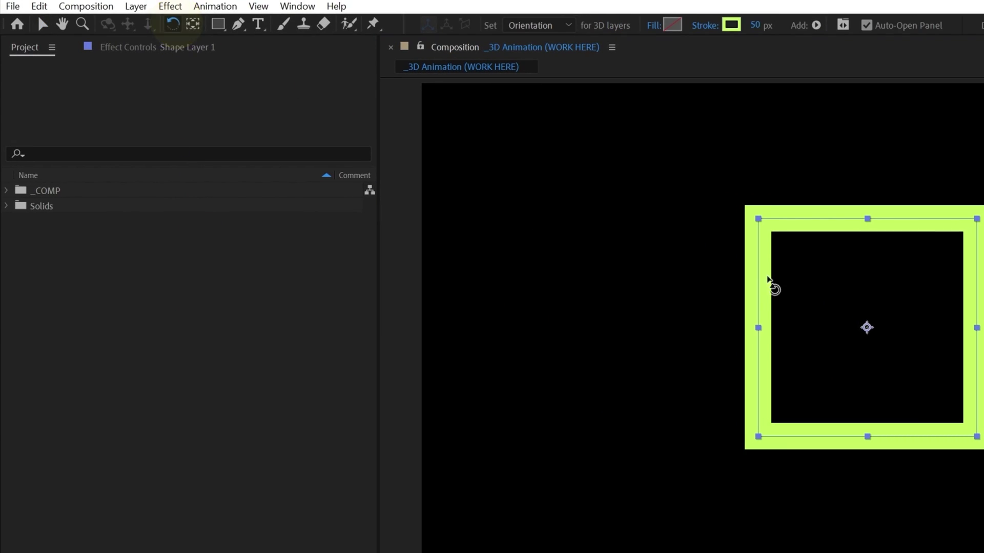
{"action": "left_click_drag", "start_coordinate": [763, 231], "coordinate": [743, 344]}
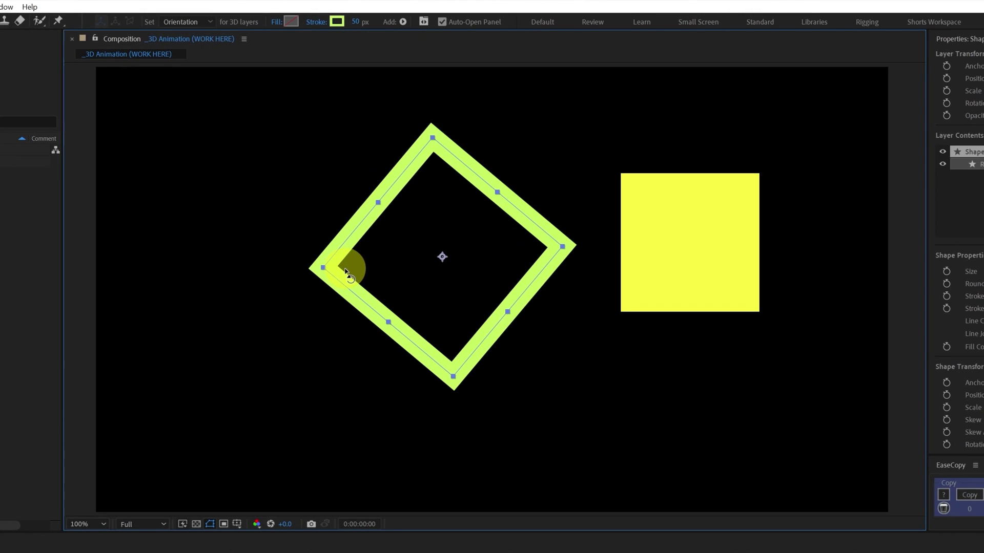
- Rename the outlined square's layer to Square ring and the filled square's layer to Cube
{"action": "key", "text": "Return"}
{"action": "type", "text": "Sq"}
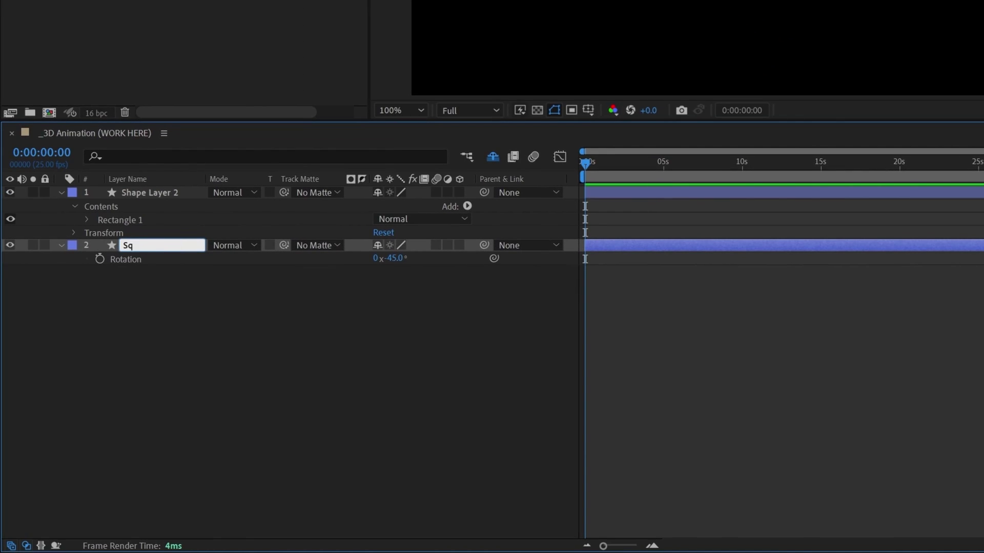
{"action": "type", "text": "uare ring"}
{"action": "key", "text": "Return"}
{"action": "key", "text": "ctrl+Up"}
{"action": "key", "text": "Return"}
{"action": "type", "text": "Cube"}
{"action": "key", "text": "Return"}
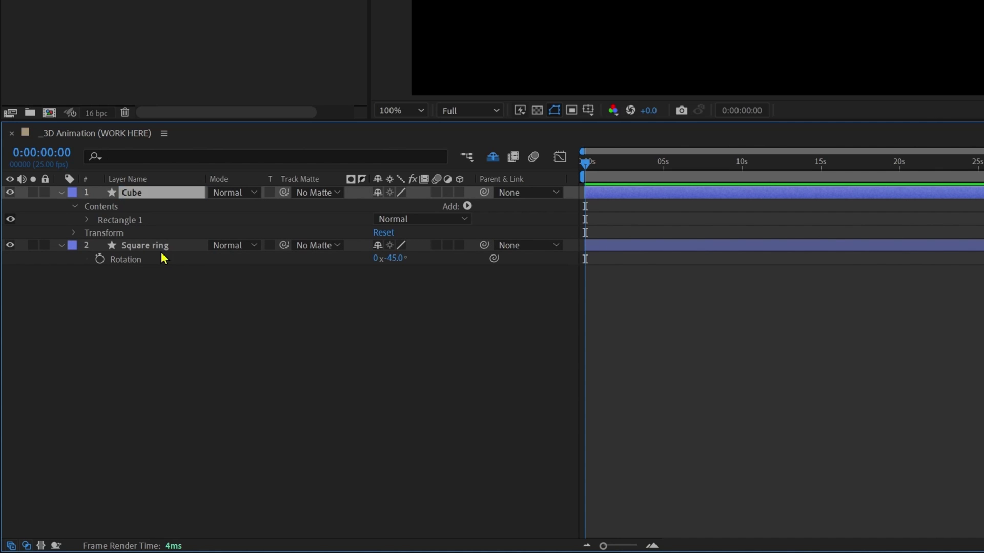
- Change the Square ring's stroke color to magenta
{"action": "left_click", "coordinate": [171, 323]}
{"action": "left_click", "coordinate": [374, 309]}
{"action": "left_click", "coordinate": [299, 22]}
{"action": "left_click", "coordinate": [403, 234]}
{"action": "left_click", "coordinate": [347, 235]}
{"action": "left_click", "coordinate": [500, 217]}
- Change the Cube's fill color to orange and deselect the layer
{"action": "left_click", "coordinate": [666, 192]}
{"action": "left_click", "coordinate": [248, 22]}
{"action": "left_click_drag", "start_coordinate": [403, 361], "coordinate": [403, 364]}
{"action": "left_click", "coordinate": [517, 218]}
{"action": "left_click", "coordinate": [359, 551]}
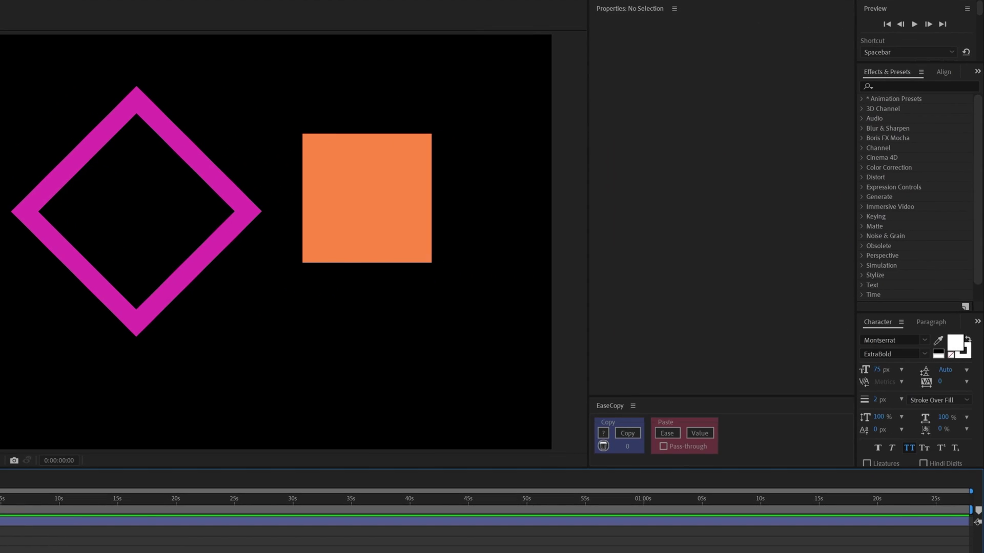
- Align the Square ring and the Cube each to the vertical center of the composition
{"action": "left_click", "coordinate": [168, 292]}
{"action": "left_click", "coordinate": [943, 71]}
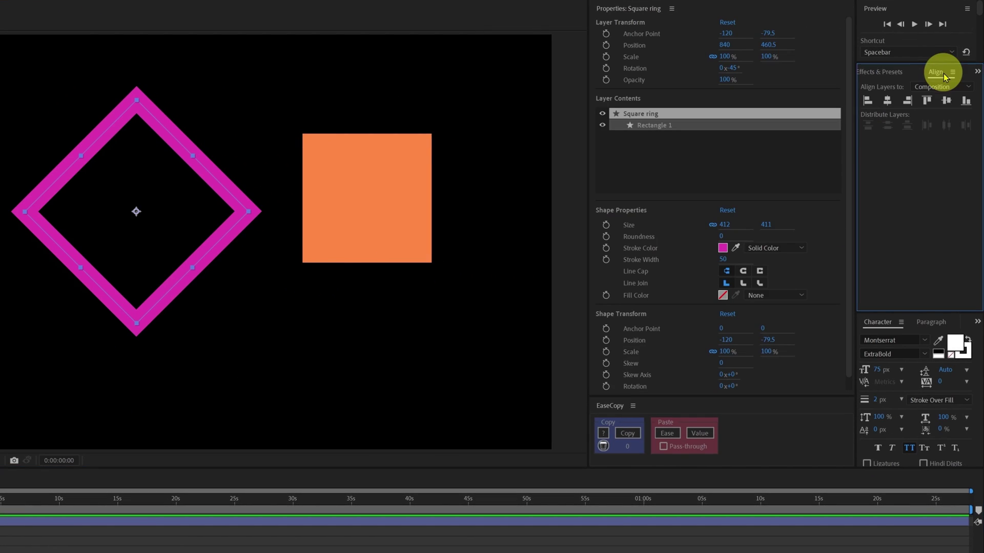
{"action": "left_click", "coordinate": [947, 100]}
{"action": "left_click", "coordinate": [377, 211]}
{"action": "left_click", "coordinate": [948, 102]}
{"action": "left_click", "coordinate": [615, 545]}
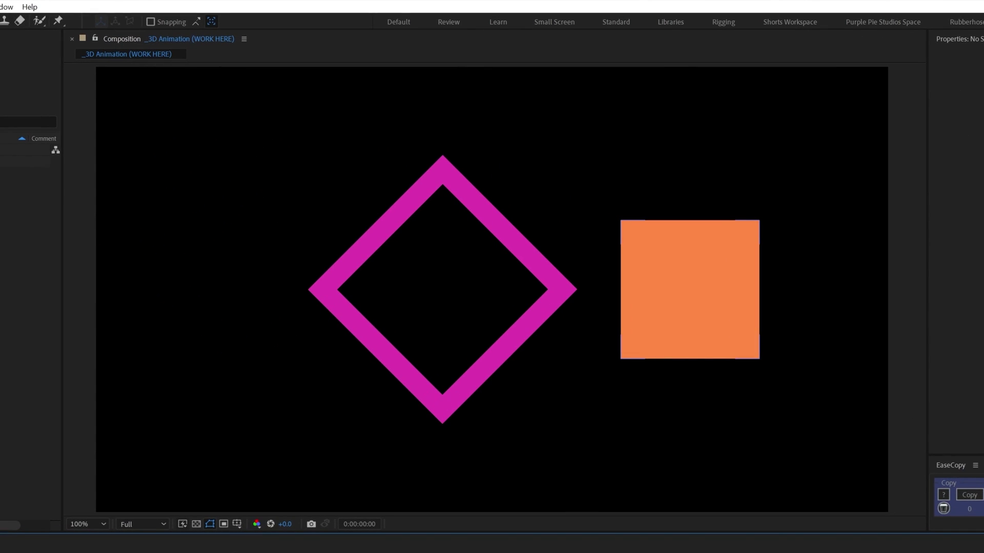
- Turn the Cube layer into a 3D layer
{"action": "left_click", "coordinate": [176, 159]}
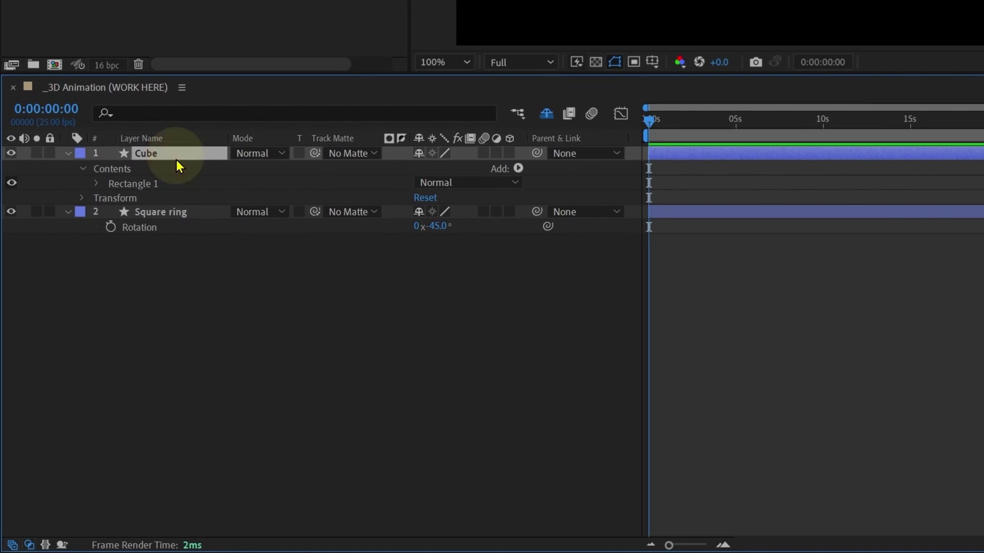
{"action": "left_click", "coordinate": [509, 155]}
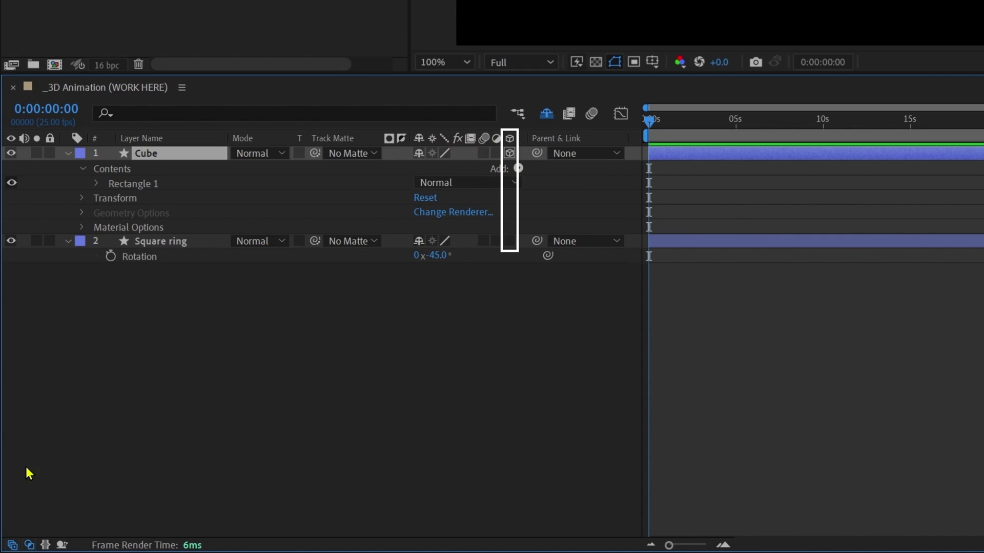
- Toggle the timeline's layer switches columns off and back on, and clear the layer selection
{"action": "left_click", "coordinate": [12, 546]}
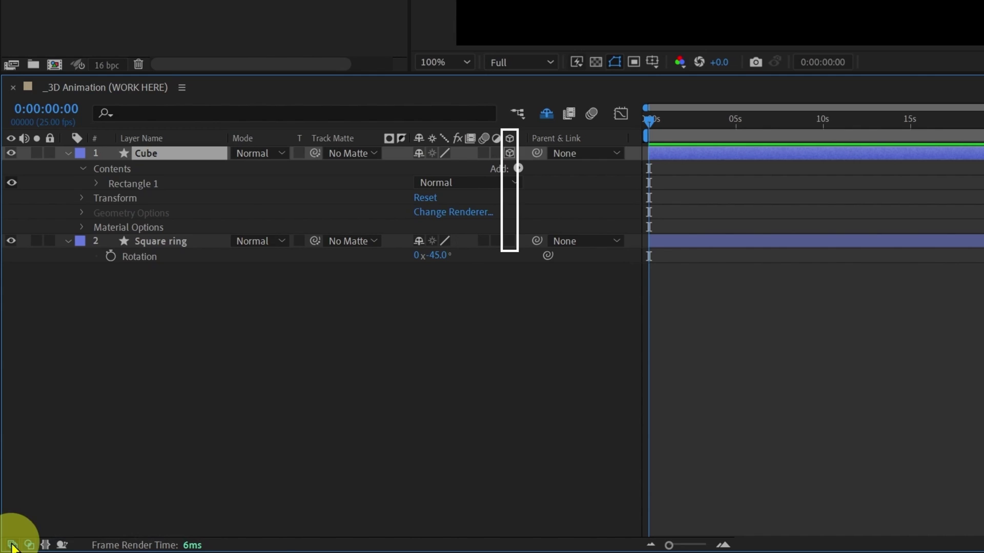
{"action": "left_click", "coordinate": [12, 546]}
{"action": "left_click", "coordinate": [12, 546]}
{"action": "left_click", "coordinate": [13, 547]}
{"action": "left_click", "coordinate": [418, 356]}
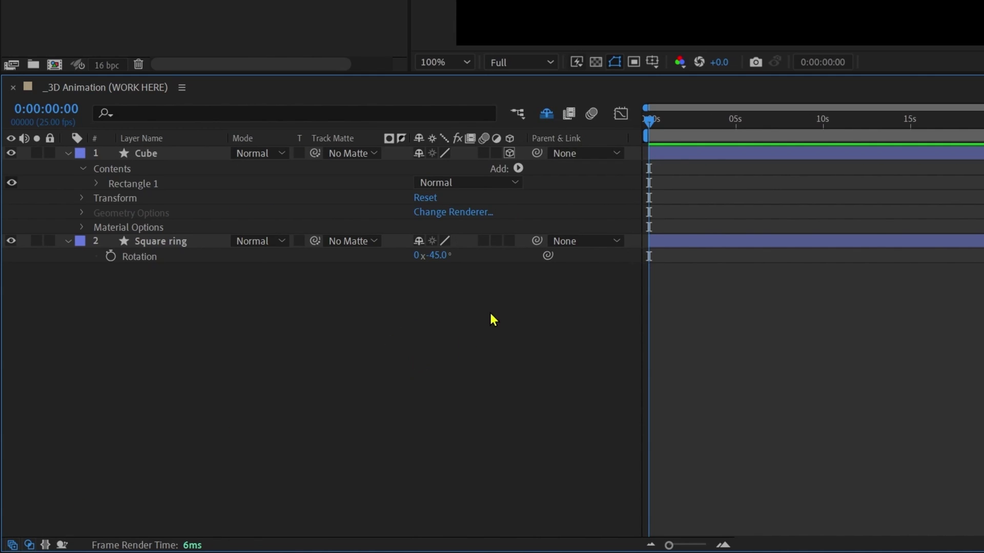
- Turn the Square ring layer into a 3D layer and expand its Transform properties
{"action": "left_click", "coordinate": [509, 241]}
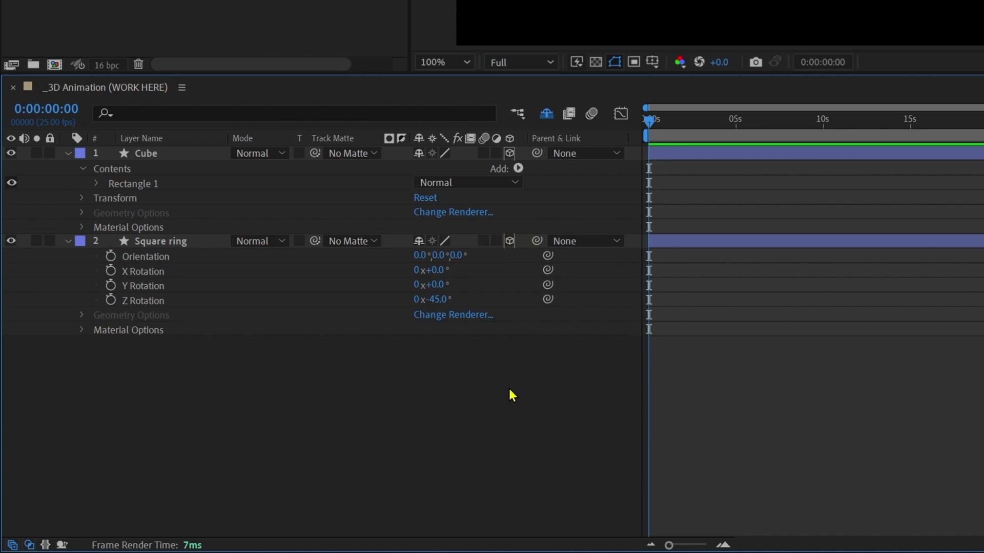
{"action": "left_click", "coordinate": [68, 241]}
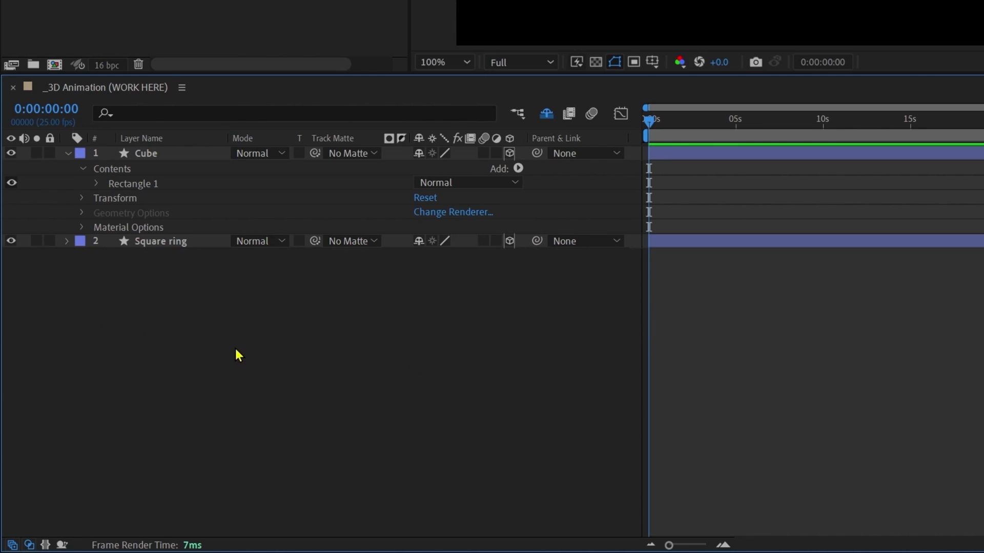
{"action": "left_click", "coordinate": [66, 242]}
{"action": "left_click", "coordinate": [144, 245]}
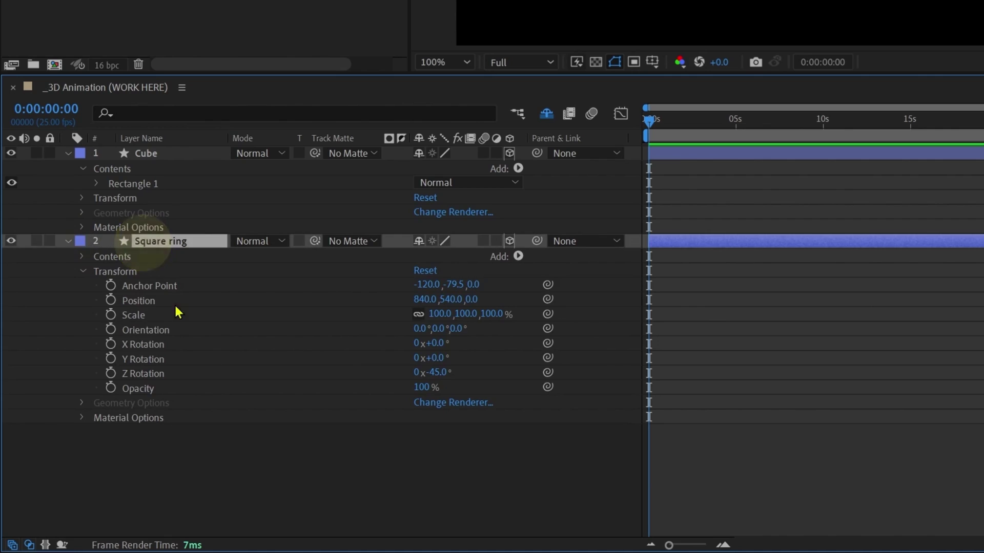
- Examine the Square ring's Position, Scale, Orientation and X Rotation properties
{"action": "left_click", "coordinate": [143, 302]}
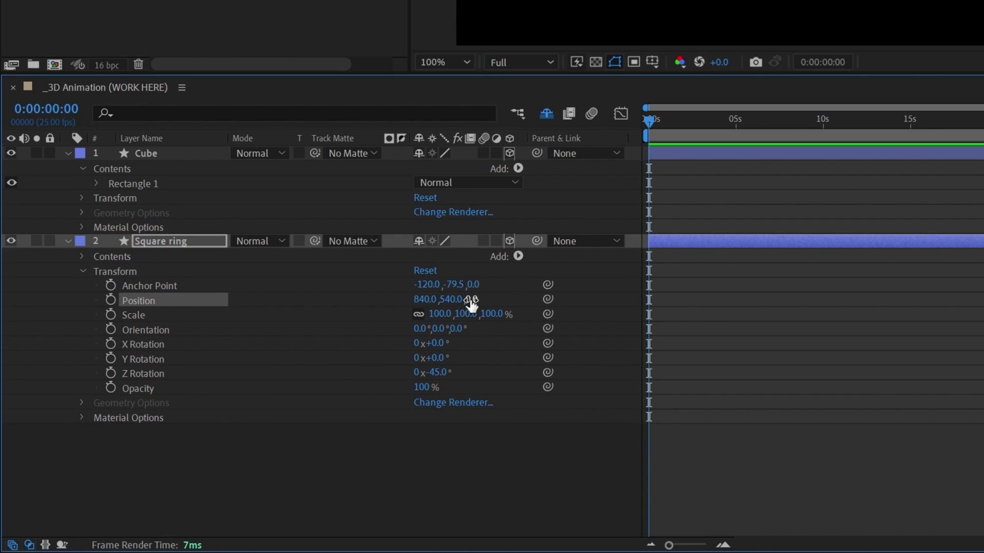
{"action": "left_click", "coordinate": [208, 315]}
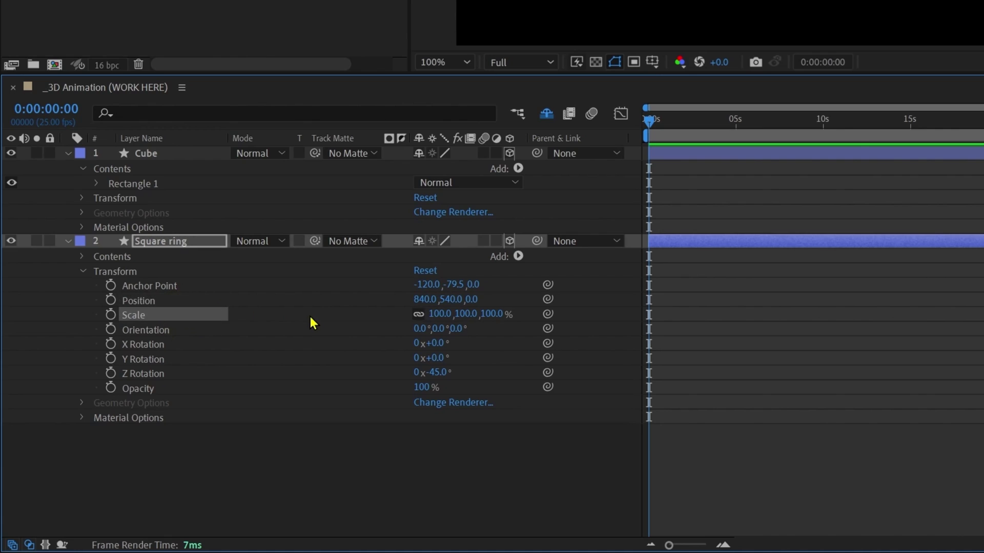
{"action": "left_click", "coordinate": [200, 331], "text": "shift"}
{"action": "left_click", "coordinate": [198, 331]}
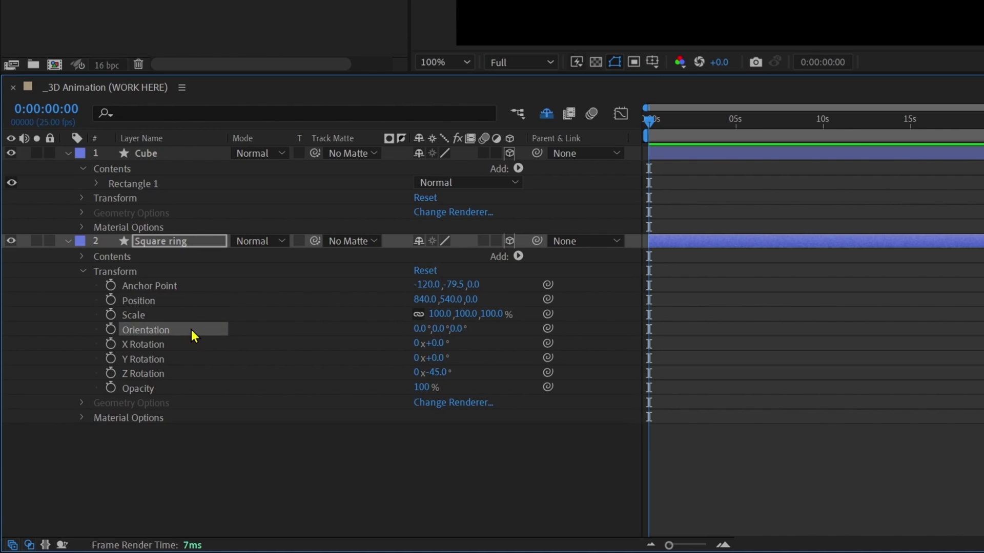
{"action": "left_click", "coordinate": [167, 345]}
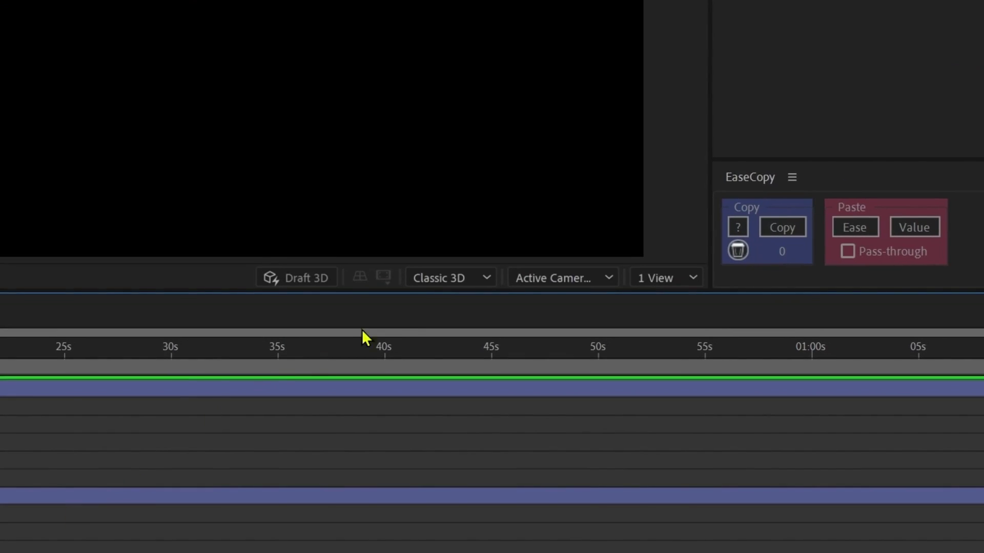
- Switch the composition's 3D renderer to Cinema 4D and expand the Square ring's Geometry Options
{"action": "left_click", "coordinate": [452, 279]}
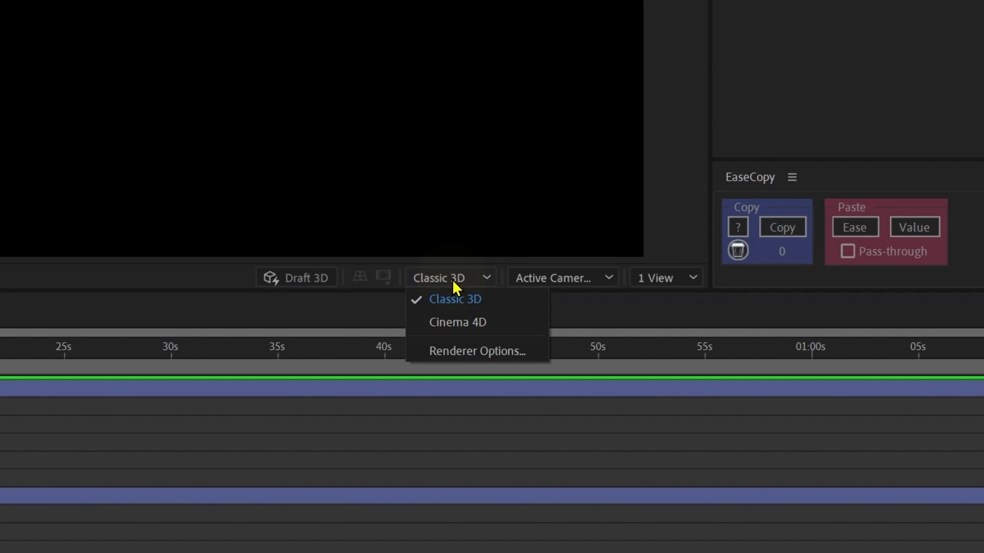
{"action": "left_click", "coordinate": [459, 322]}
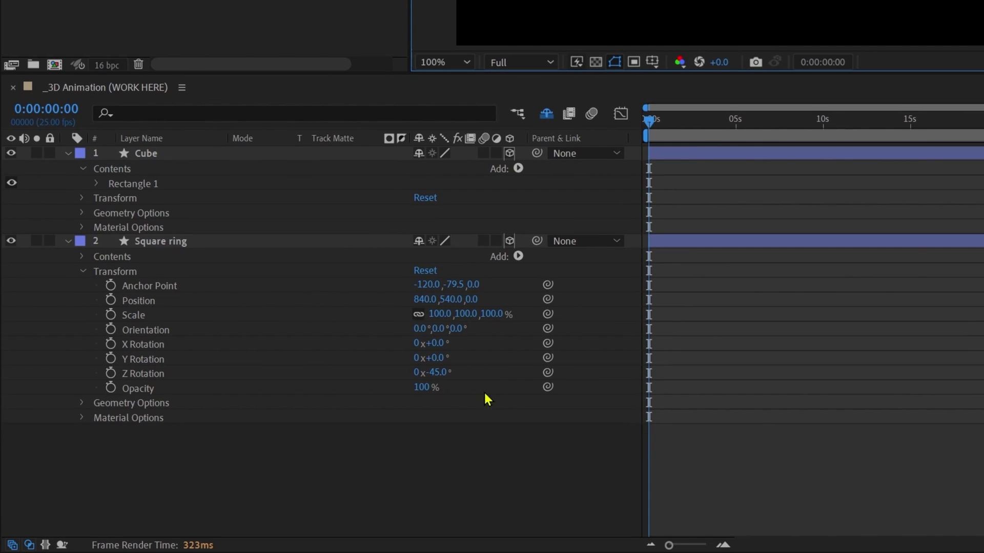
{"action": "left_click", "coordinate": [466, 314]}
{"action": "key", "text": "Escape"}
{"action": "left_click", "coordinate": [308, 455]}
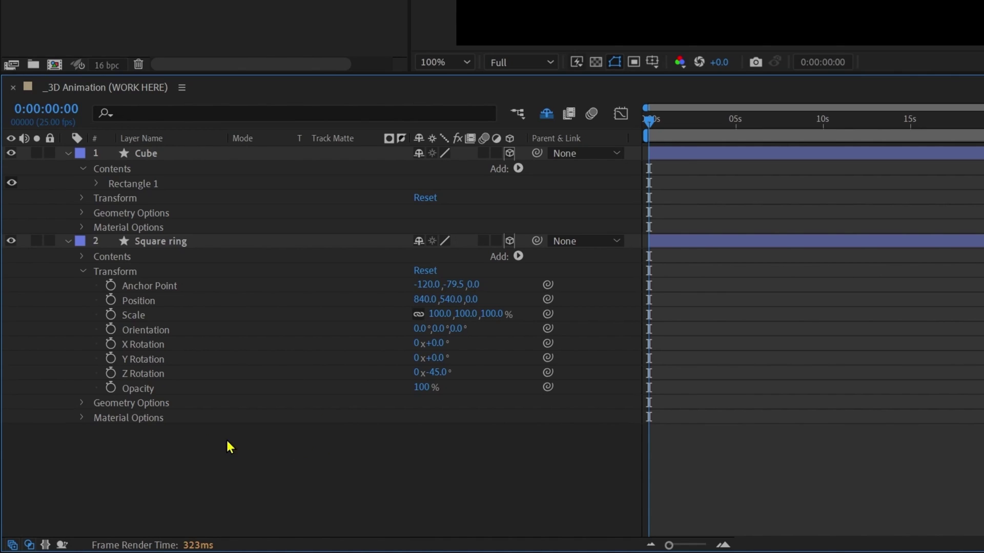
{"action": "left_click", "coordinate": [143, 405]}
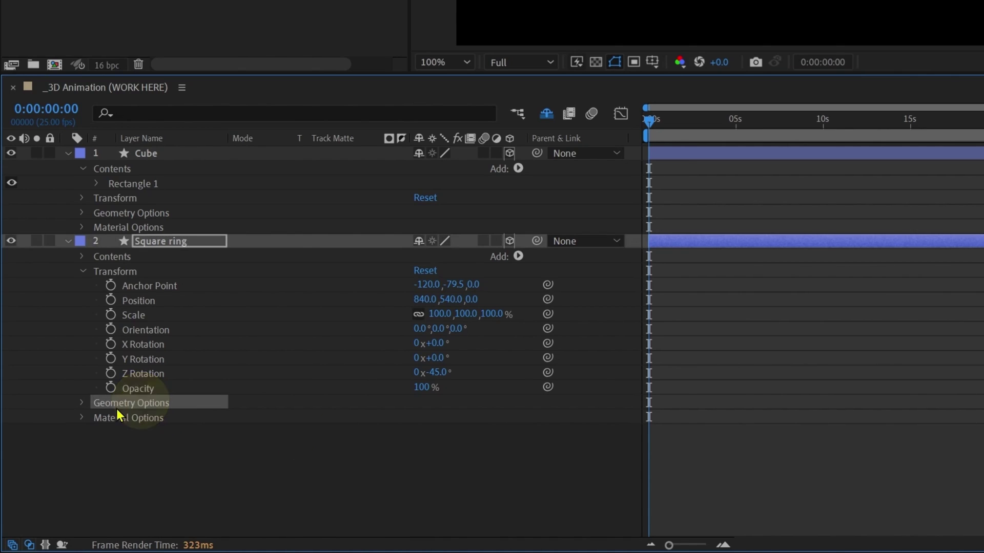
{"action": "left_click", "coordinate": [82, 402]}
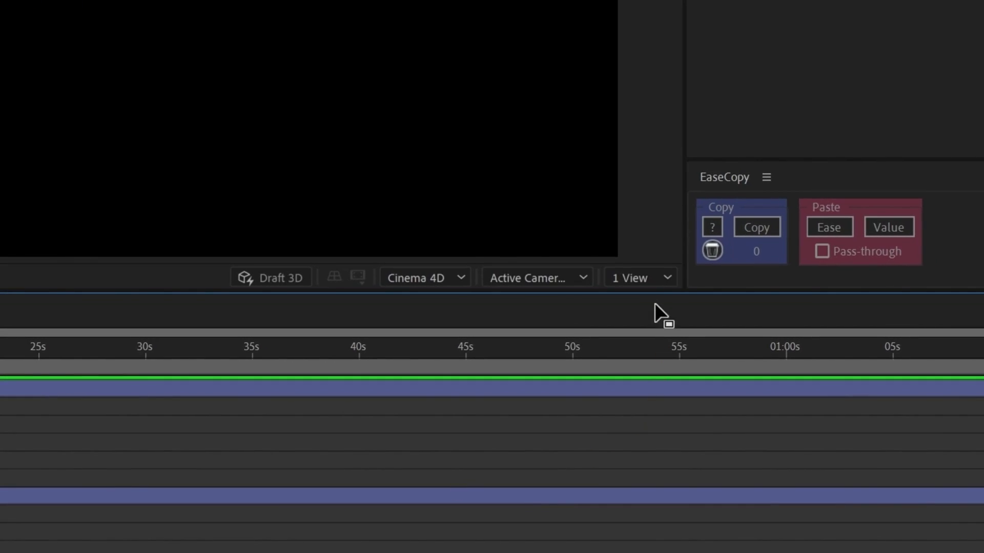
- Set the composition viewer to the 2 Views layout
{"action": "left_click", "coordinate": [653, 281]}
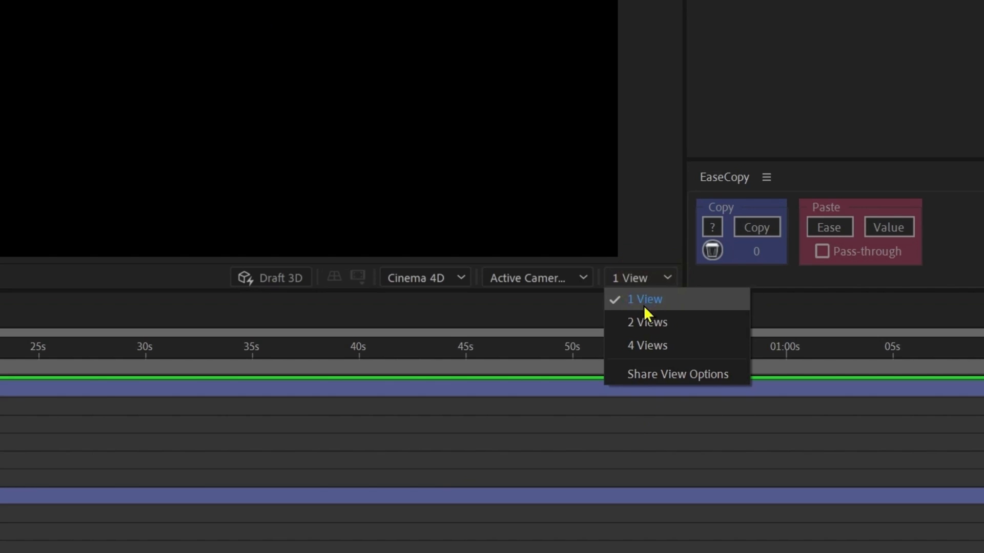
{"action": "left_click", "coordinate": [643, 326]}
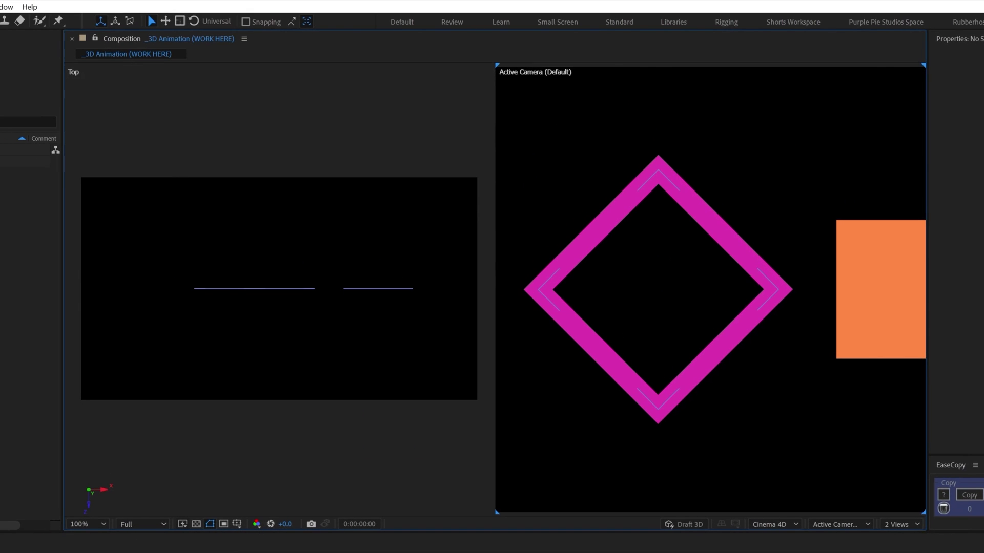
{"action": "left_click", "coordinate": [265, 452]}
- Try the 4 Views layout in the composition viewer and return to 2 Views
{"action": "left_click", "coordinate": [901, 524]}
{"action": "left_click", "coordinate": [906, 552]}
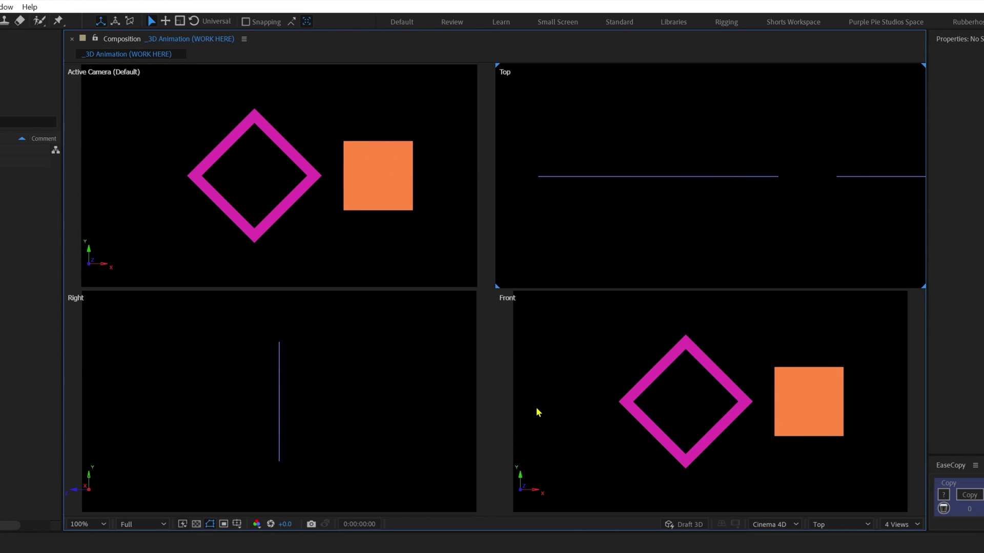
{"action": "left_click", "coordinate": [903, 525]}
{"action": "left_click", "coordinate": [904, 550]}
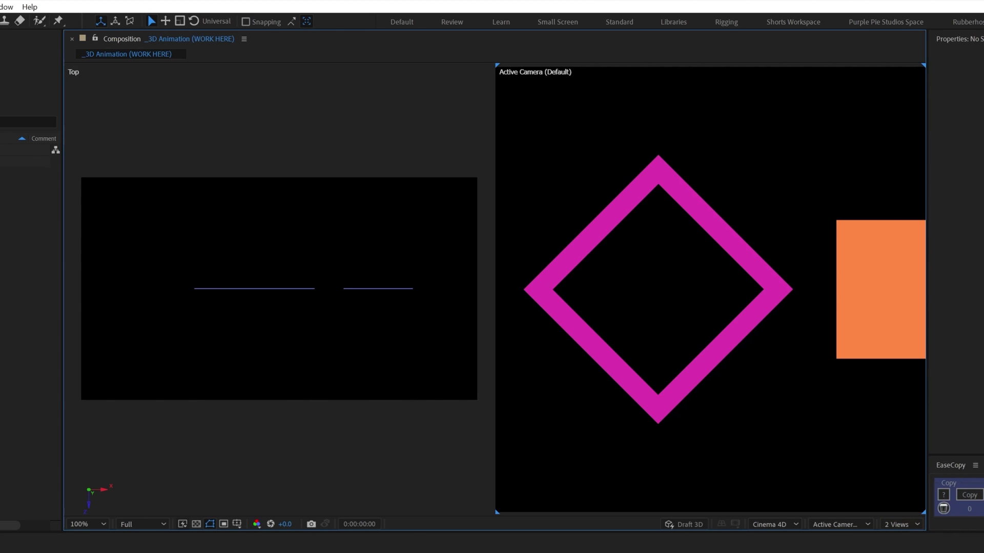
- Set the Square ring's Extrusion Depth to 40
{"action": "left_click_drag", "start_coordinate": [679, 125], "coordinate": [617, 228]}
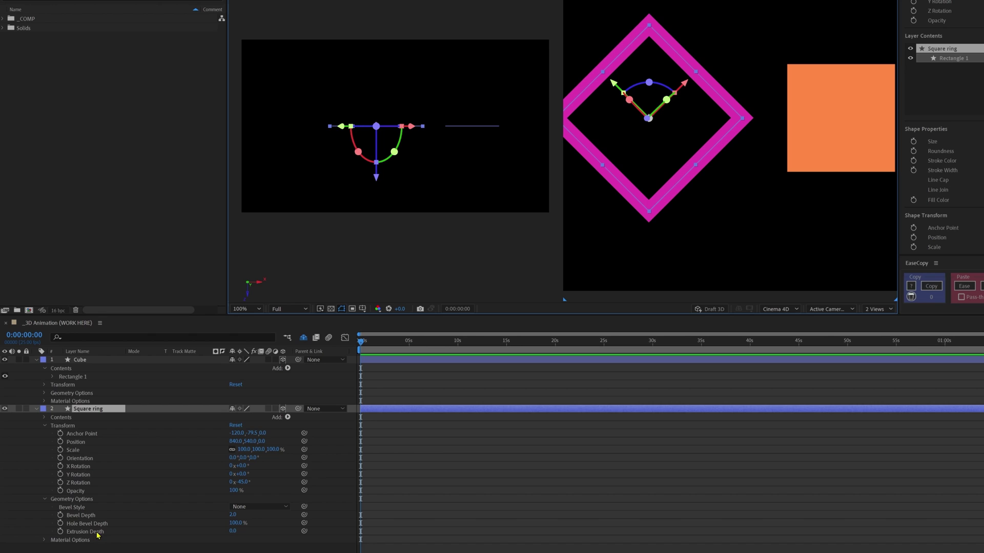
{"action": "left_click", "coordinate": [233, 531]}
{"action": "type", "text": "40"}
{"action": "key", "text": "Return"}
{"action": "left_click", "coordinate": [664, 37]}
{"action": "mouse_move", "coordinate": [664, 37]}
{"action": "left_mouse_down"}
{"action": "mouse_move", "coordinate": [666, 82]}
{"action": "mouse_move", "coordinate": [653, 83]}
{"action": "mouse_move", "coordinate": [659, 58]}
{"action": "mouse_move", "coordinate": [676, 74]}
{"action": "mouse_move", "coordinate": [654, 99]}
{"action": "mouse_move", "coordinate": [661, 36]}
{"action": "left_mouse_up"}
{"action": "key", "text": "ctrl+z"}
{"action": "left_click", "coordinate": [468, 502]}
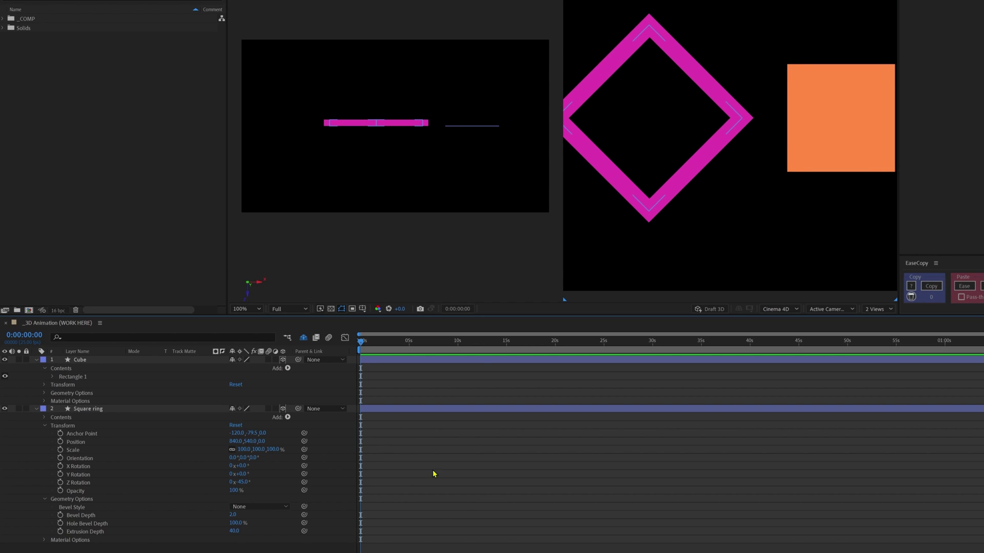
- Expand the Cube's Geometry Options and set its Extrusion Depth to 200
{"action": "left_click", "coordinate": [45, 393]}
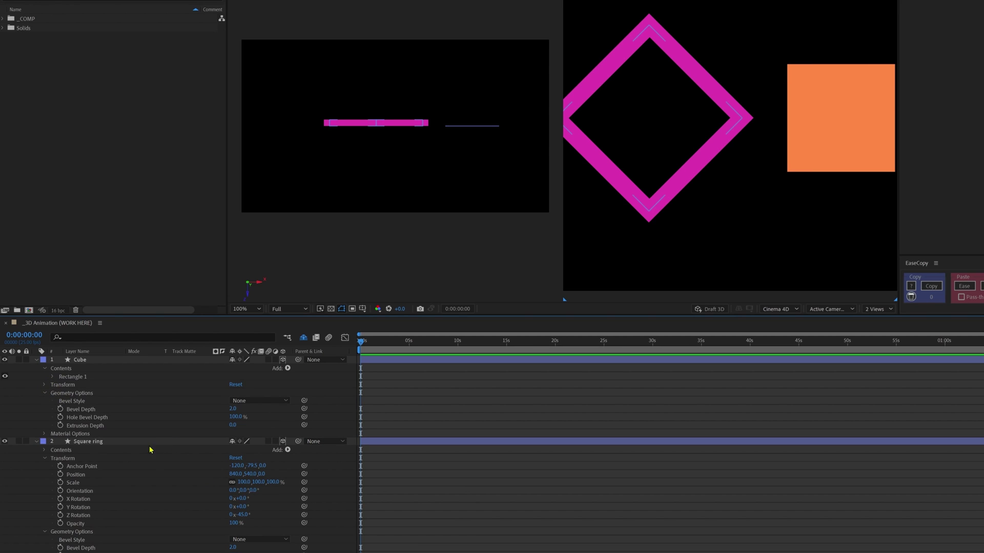
{"action": "left_click", "coordinate": [238, 425]}
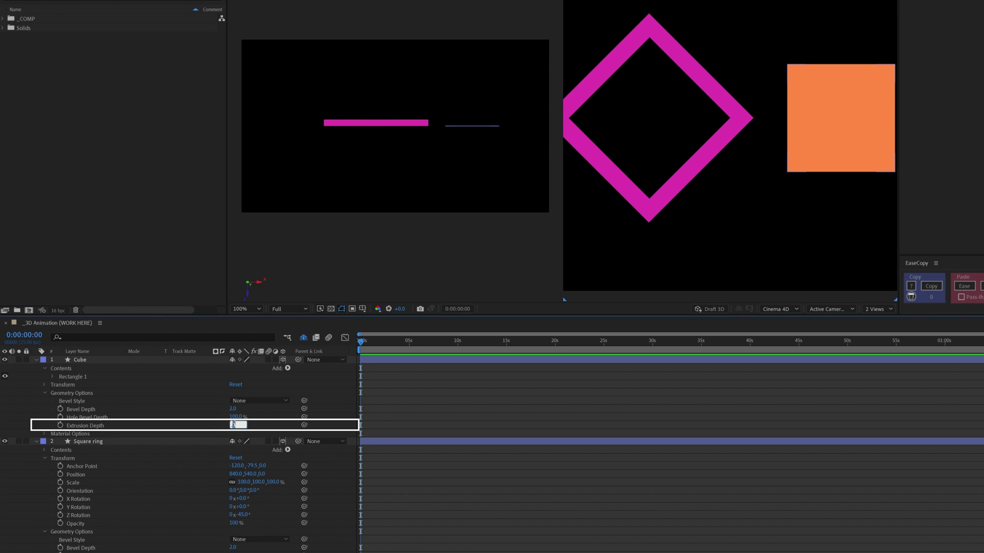
{"action": "key", "text": "Return"}
- Scale the Cube down uniformly to about 68% and deselect it
{"action": "left_click", "coordinate": [87, 360]}
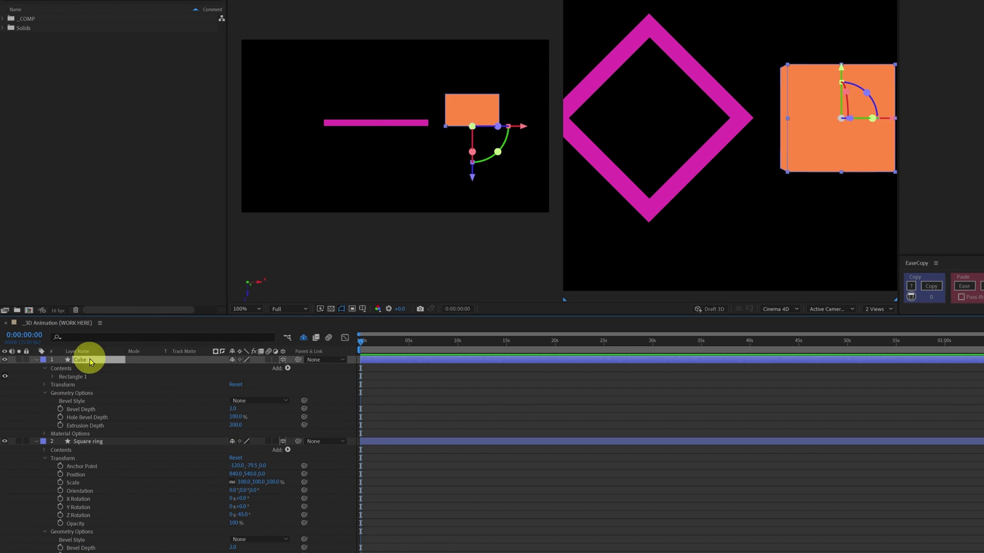
{"action": "key", "text": "s"}
{"action": "left_click_drag", "start_coordinate": [245, 370], "coordinate": [233, 370]}
{"action": "left_click", "coordinate": [470, 467]}
- Set the Square ring's Position Z and Anchor Point Z to 20, set the Cube's Position Z to 100 and adjust its Anchor Point Z
{"action": "left_click", "coordinate": [89, 376]}
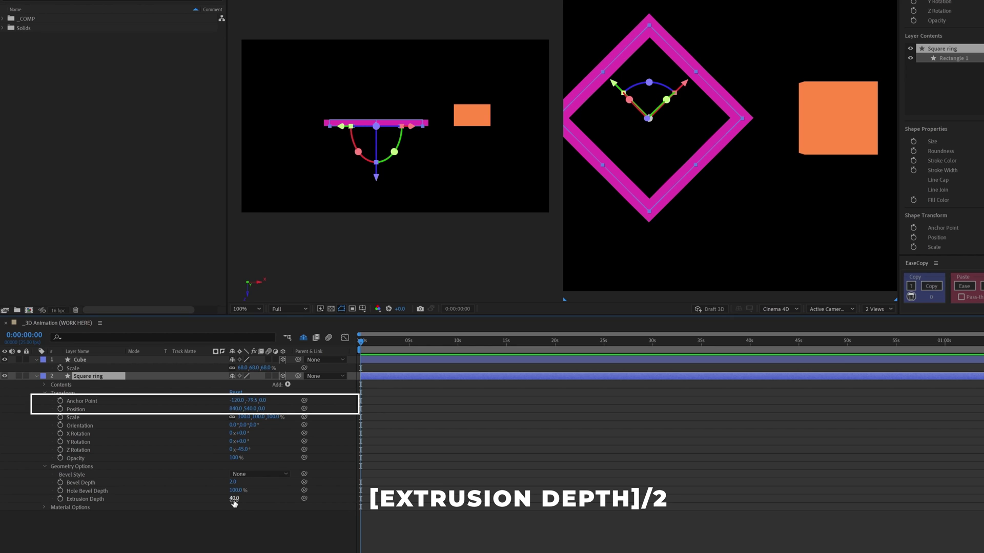
{"action": "left_click", "coordinate": [261, 409]}
{"action": "type", "text": "20"}
{"action": "key", "text": "Return"}
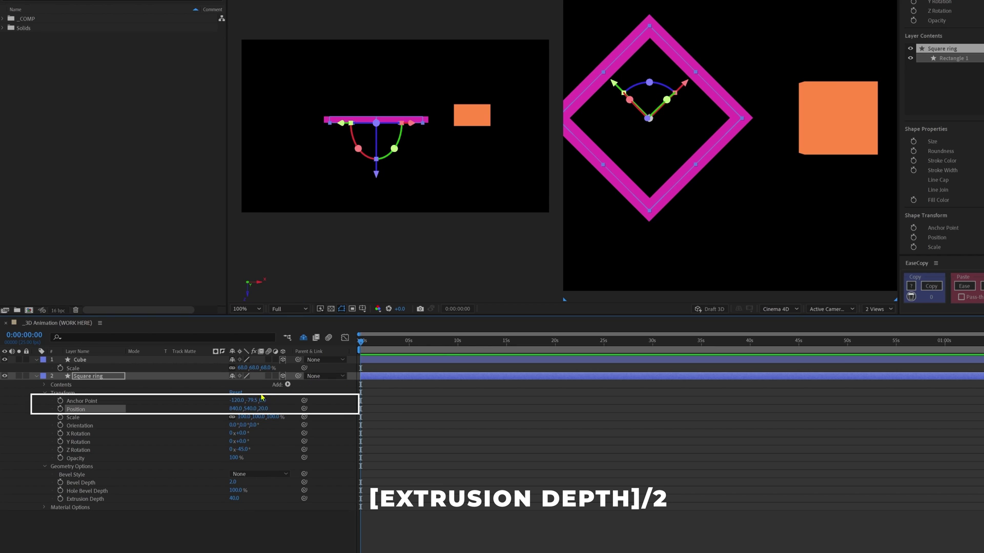
{"action": "left_click", "coordinate": [265, 400]}
{"action": "type", "text": "20"}
{"action": "key", "text": "Return"}
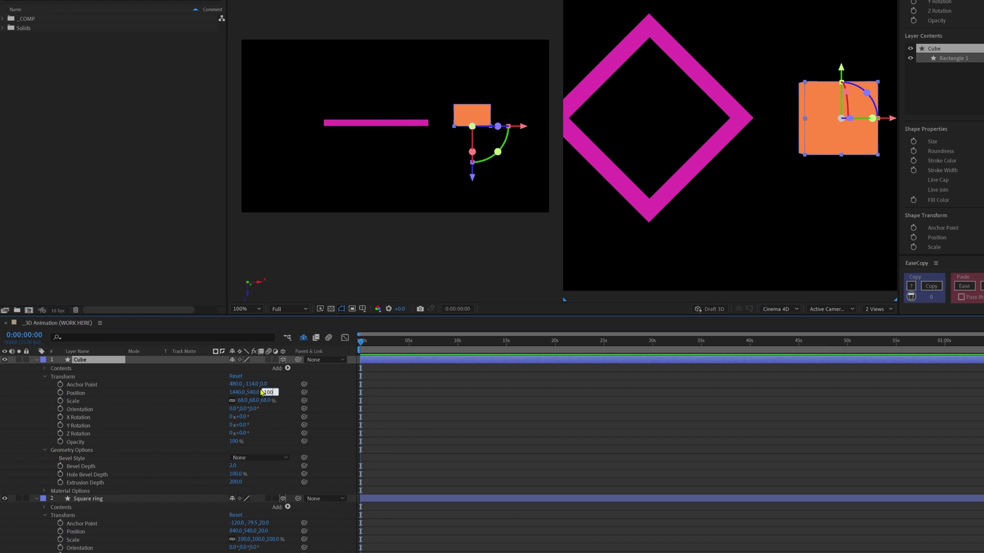
{"action": "left_click", "coordinate": [270, 383]}
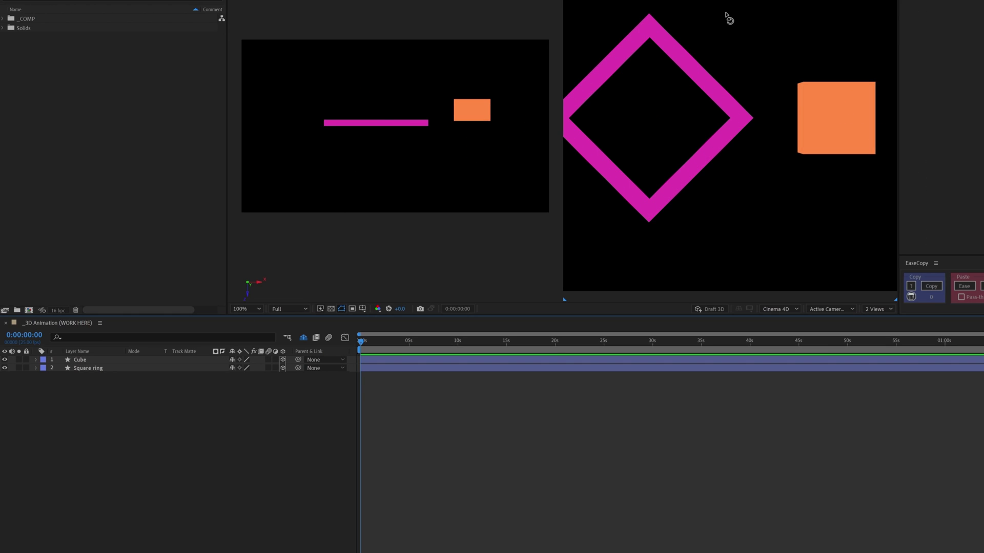
- Rotate the Square ring to a Y Rotation of 90°
{"action": "left_click_drag", "start_coordinate": [725, 1], "coordinate": [647, 113]}
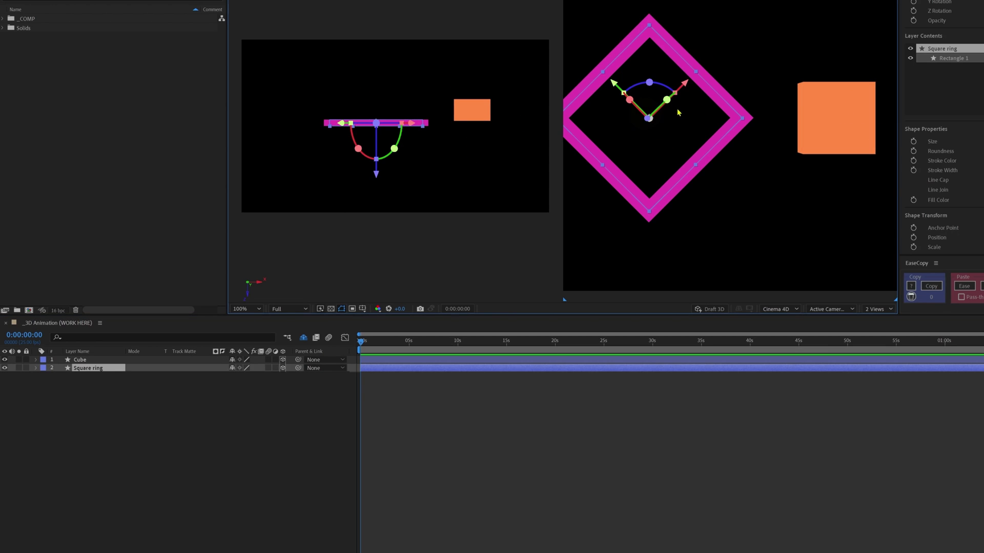
{"action": "key", "text": "r"}
{"action": "mouse_move", "coordinate": [240, 392]}
{"action": "left_mouse_down"}
{"action": "mouse_move", "coordinate": [261, 395]}
{"action": "mouse_move", "coordinate": [247, 398]}
{"action": "left_mouse_up"}
{"action": "left_click", "coordinate": [247, 392]}
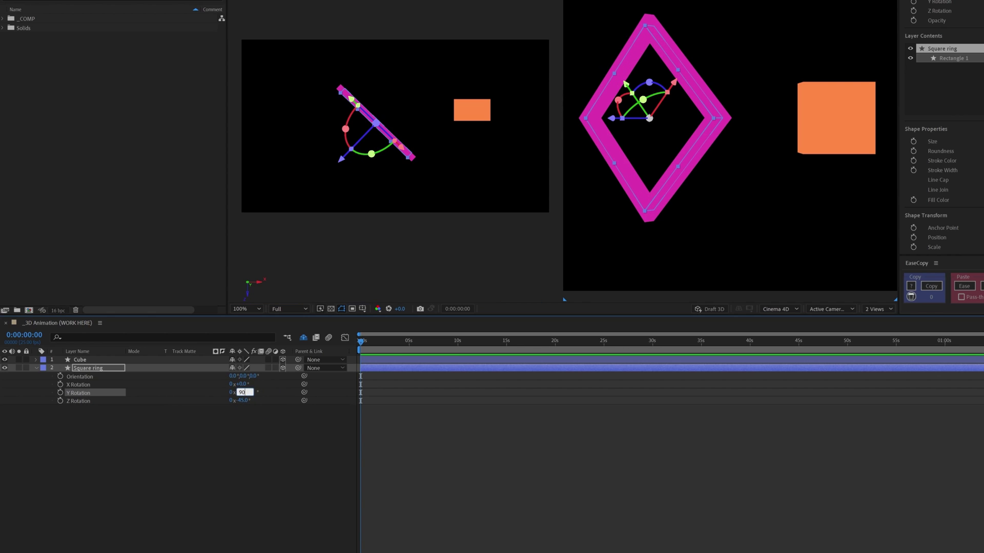
{"action": "key", "text": "Return"}
- Move the Cube along Z until it is level with the Square ring, and shift it slightly toward the ring along X
{"action": "left_click_drag", "start_coordinate": [483, 66], "coordinate": [472, 174]}
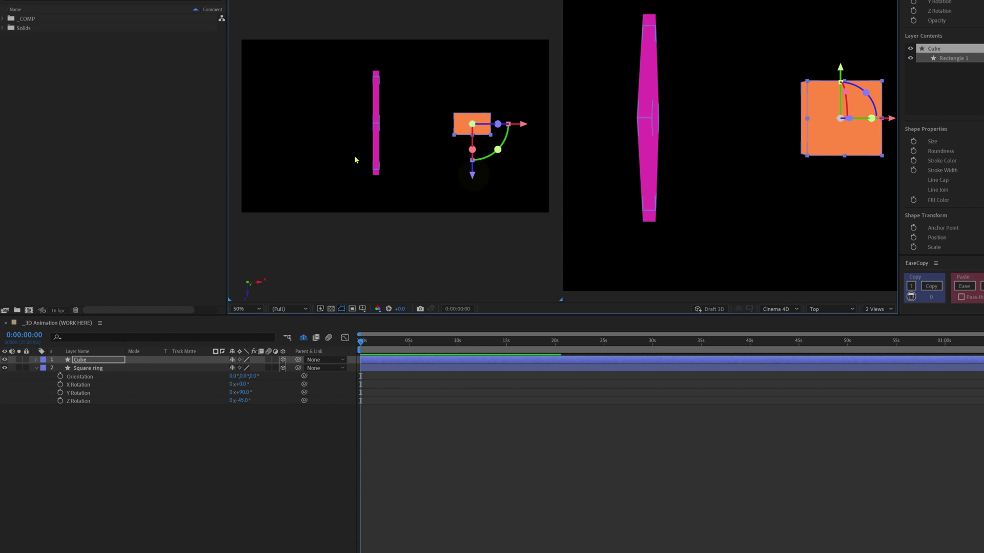
{"action": "left_click_drag", "start_coordinate": [446, 71], "coordinate": [499, 190]}
{"action": "left_click_drag", "start_coordinate": [524, 126], "coordinate": [509, 139]}
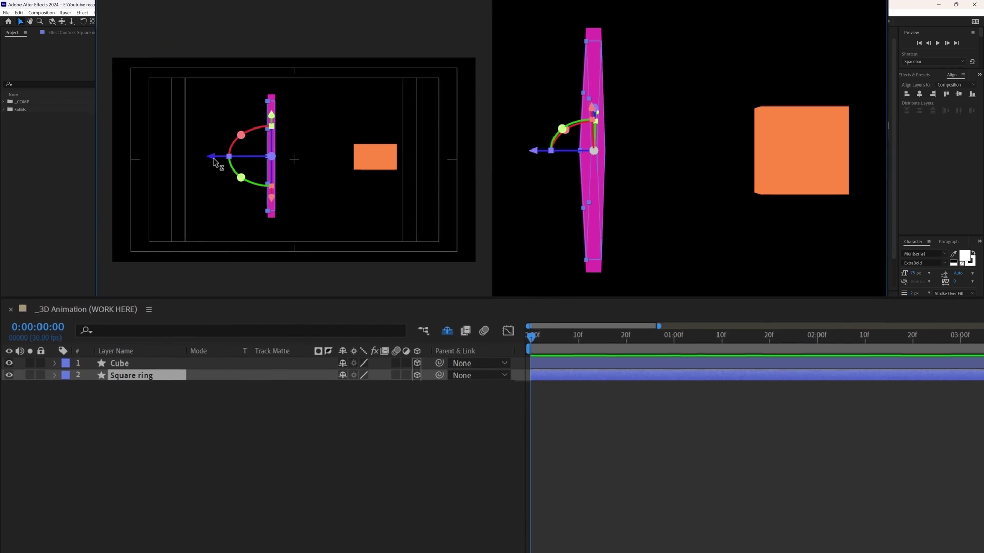
- Centre the Square ring in the composition in the top view and move the Cube farther away from it along X
{"action": "left_click_drag", "start_coordinate": [265, 188], "coordinate": [265, 189]}
{"action": "left_click_drag", "start_coordinate": [226, 164], "coordinate": [237, 168]}
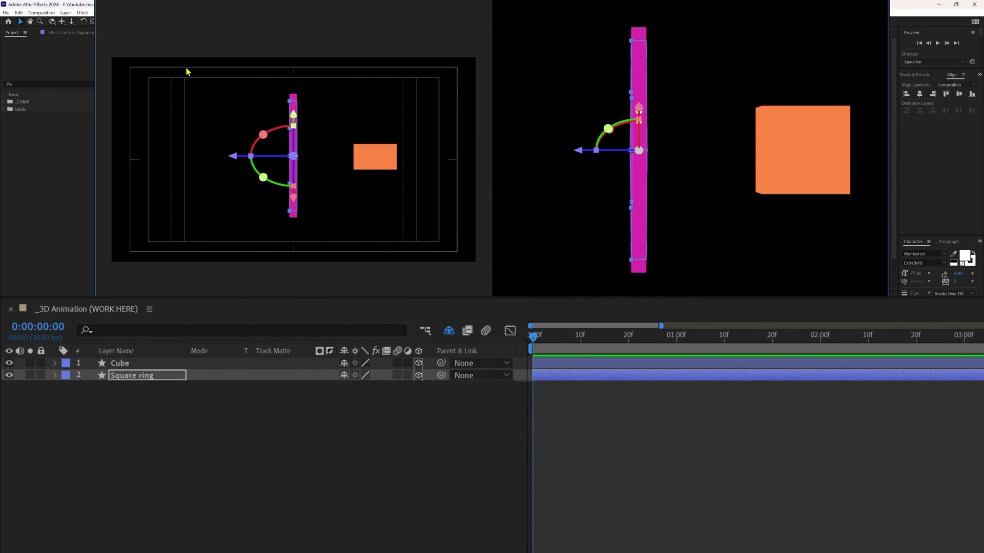
{"action": "left_click_drag", "start_coordinate": [295, 116], "coordinate": [482, 163]}
{"action": "left_click", "coordinate": [213, 456]}
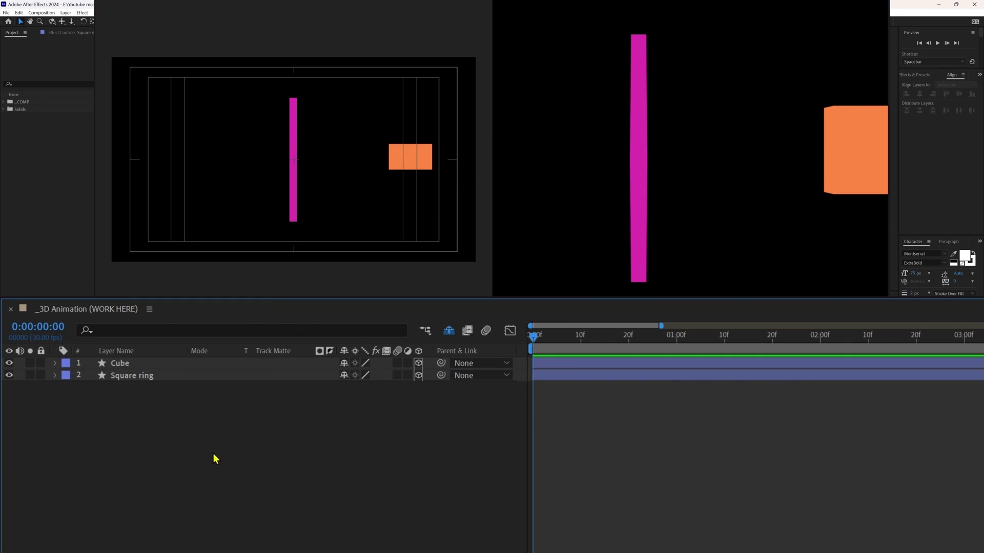
- Start keyframing the Square ring's Z Rotation at 0:00:00:00
{"action": "left_click", "coordinate": [132, 376]}
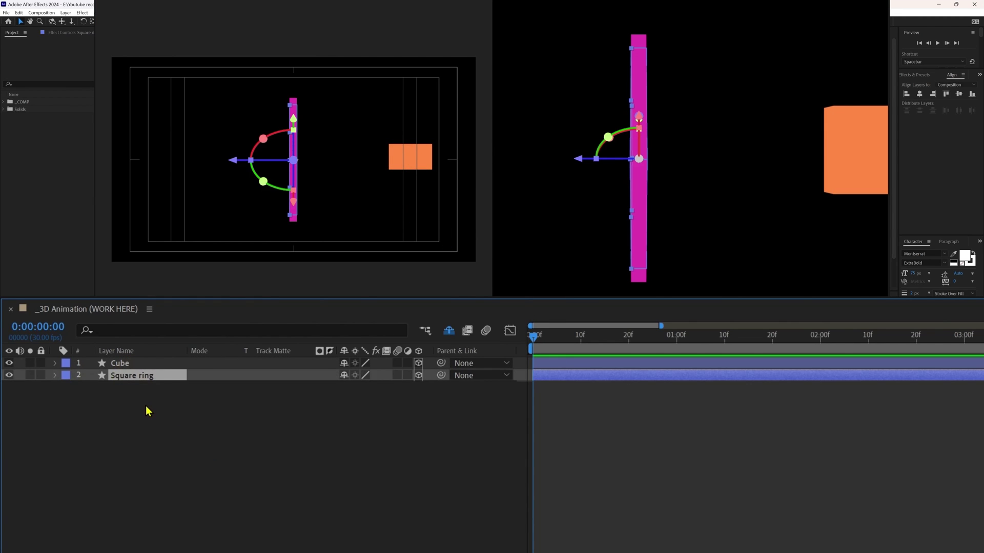
{"action": "key", "text": "r"}
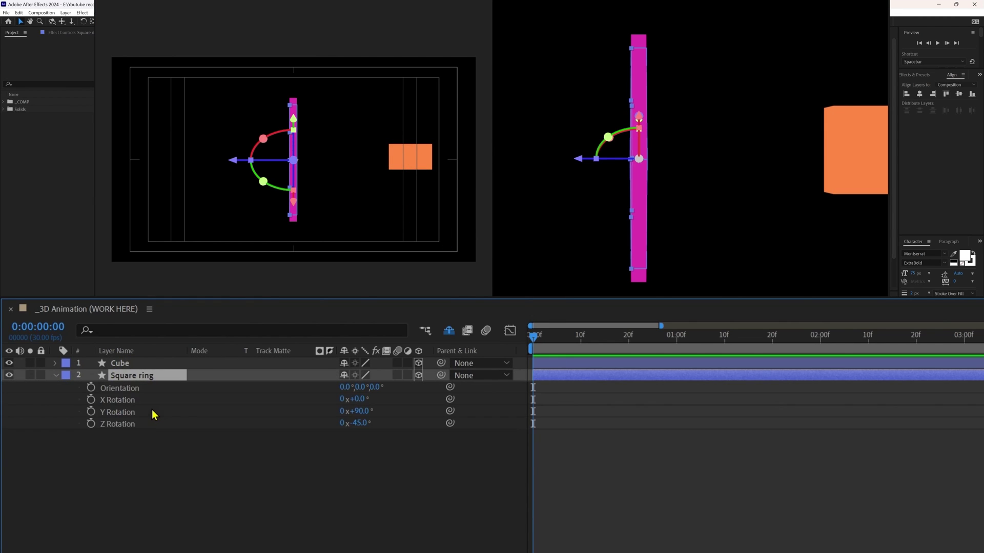
{"action": "left_click", "coordinate": [91, 424]}
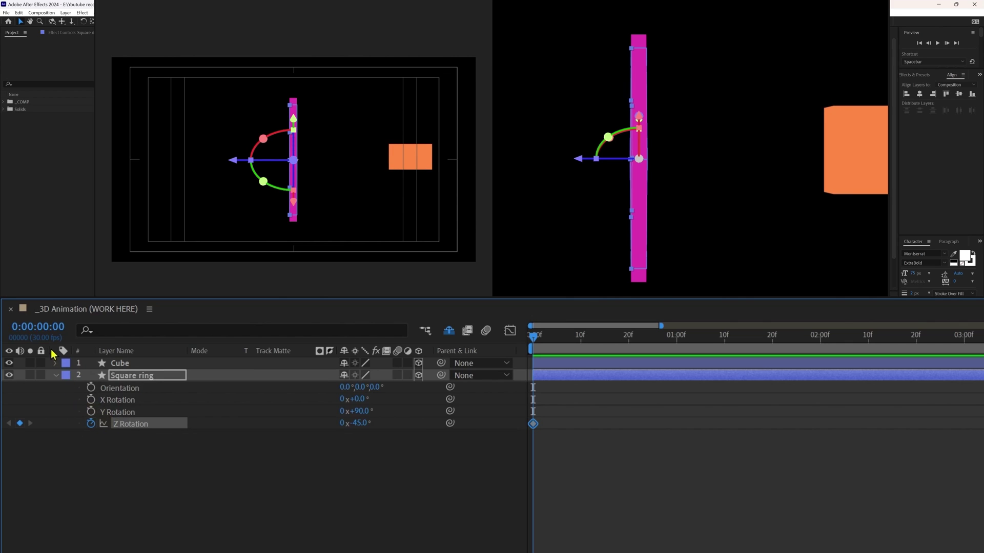
- Advance 40 frames to 0:00:01:10 and set the Square ring's Z Rotation to -180° there
{"action": "left_click", "coordinate": [48, 332]}
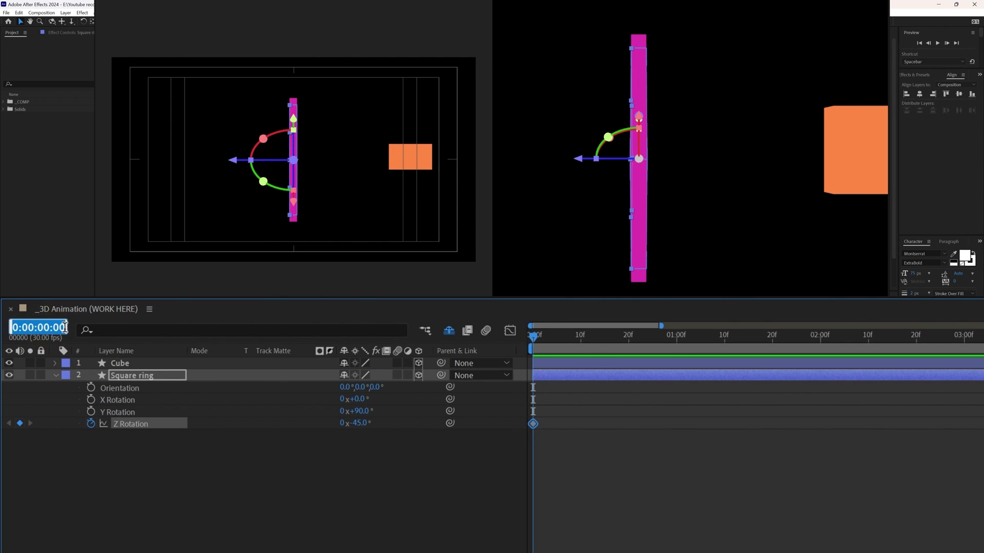
{"action": "type", "text": "+40"}
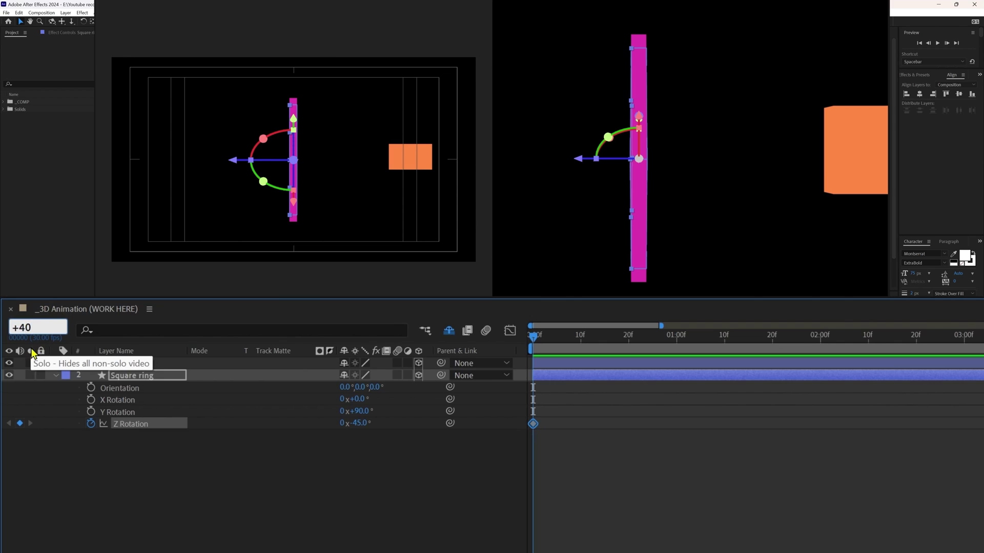
{"action": "key", "text": "Return"}
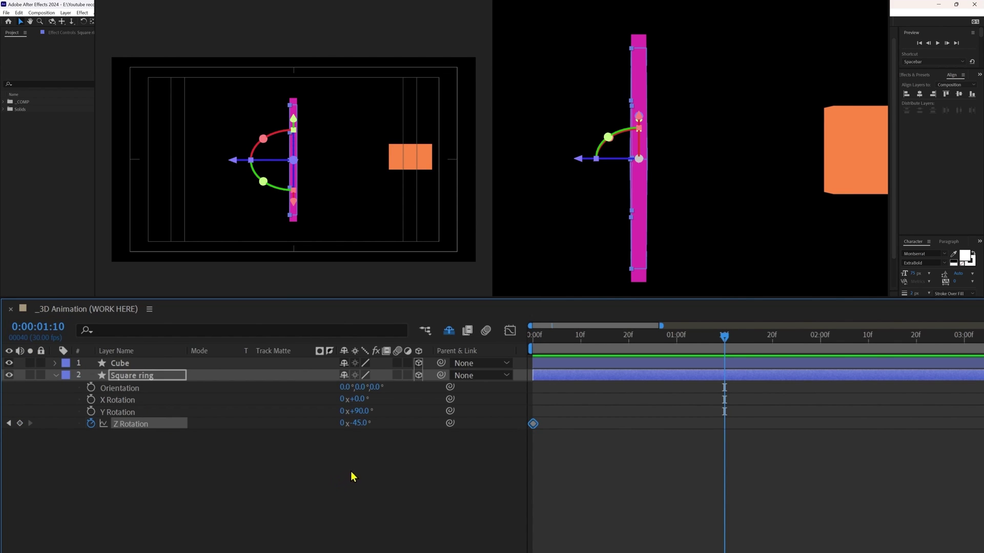
{"action": "left_click", "coordinate": [361, 423]}
{"action": "type", "text": "-180"}
{"action": "key", "text": "Return"}
{"action": "left_click", "coordinate": [669, 524]}
- Set the Square ring's Z Rotation keyframe at 0:00:00:00 to 0°
{"action": "key", "text": "Home"}
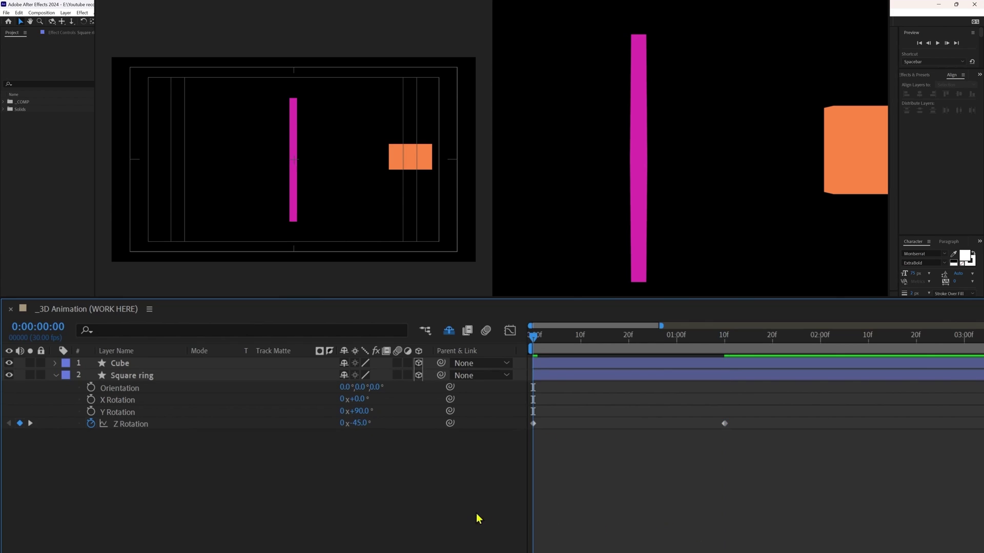
{"action": "left_click", "coordinate": [355, 422]}
{"action": "type", "text": "0"}
{"action": "key", "text": "Return"}
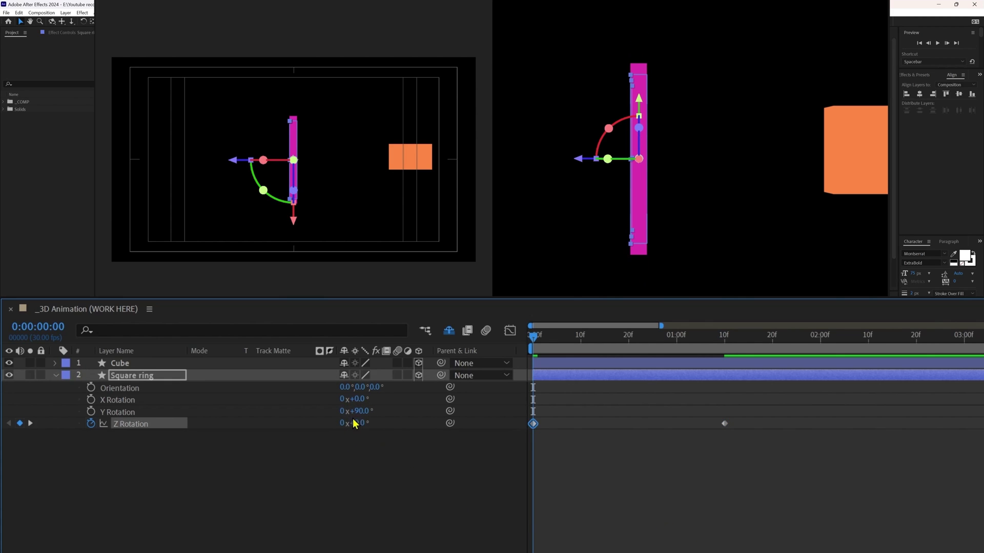
- Add a Z Rotation keyframe of -1x+0.0° to the Square ring at 0:00:02:20, 40 frames after the second keyframe
{"action": "key", "text": "k"}
{"action": "left_click", "coordinate": [56, 328]}
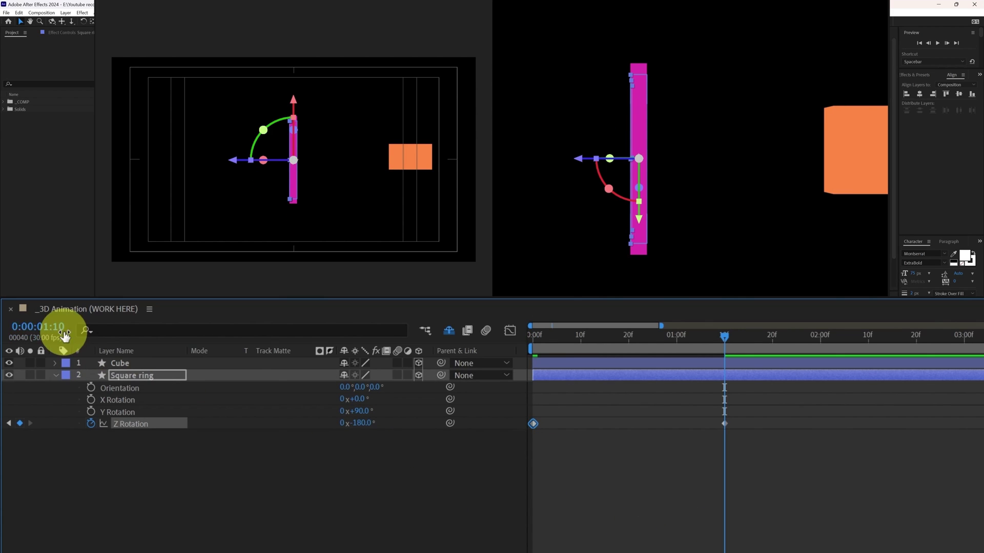
{"action": "type", "text": "+40"}
{"action": "key", "text": "Return"}
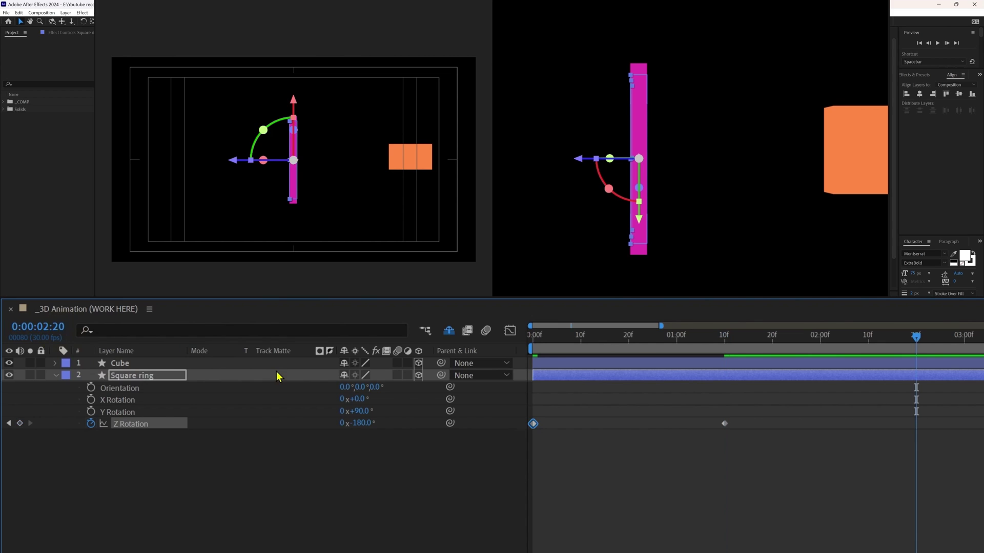
{"action": "left_click", "coordinate": [344, 423]}
{"action": "type", "text": "-1"}
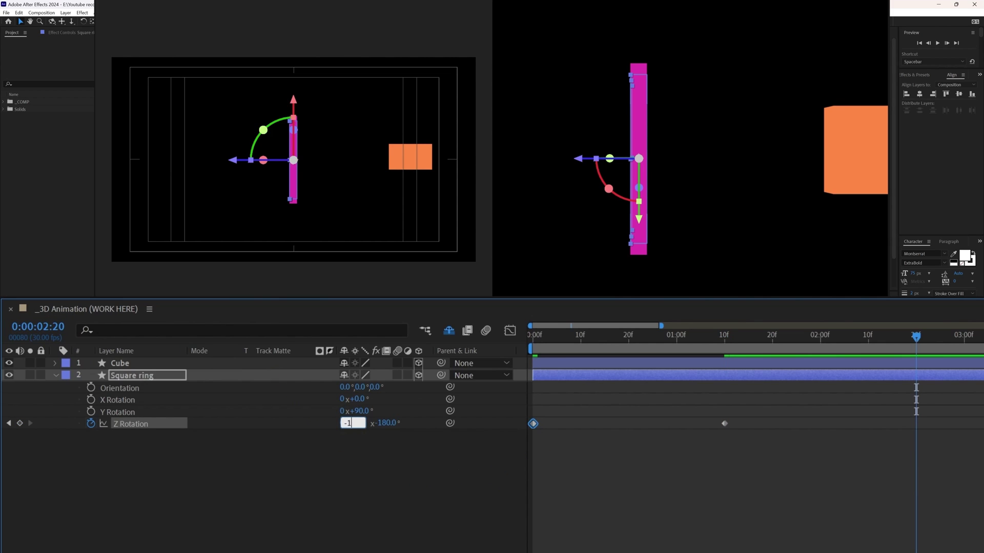
{"action": "left_click", "coordinate": [410, 467]}
{"action": "left_click", "coordinate": [369, 422]}
{"action": "type", "text": "0"}
{"action": "key", "text": "Return"}
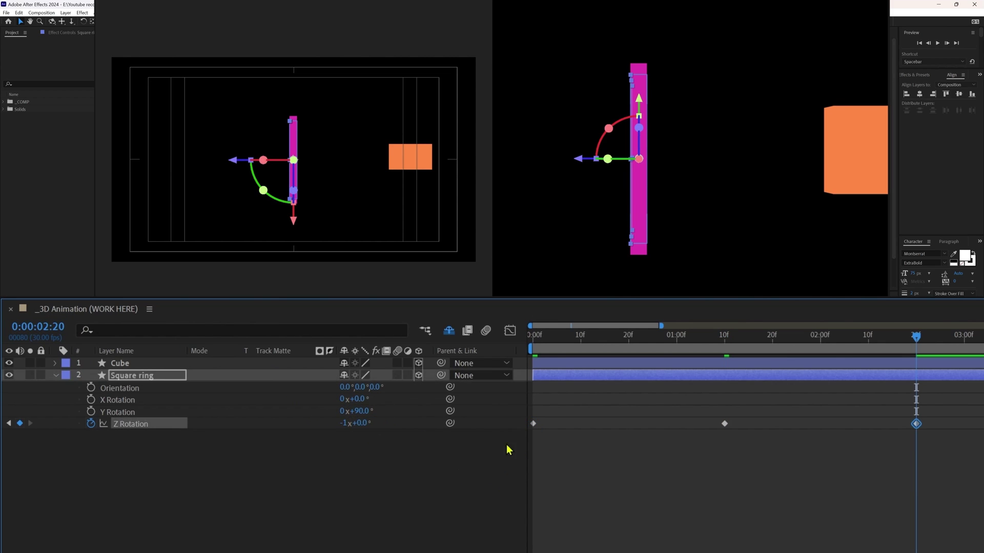
- Apply Easy Ease to all three Z Rotation keyframes and end the work area at 0:00:02:20
{"action": "left_click_drag", "start_coordinate": [950, 432], "coordinate": [525, 457]}
{"action": "key", "text": "F9"}
{"action": "key", "text": "n"}
{"action": "left_click", "coordinate": [699, 503]}
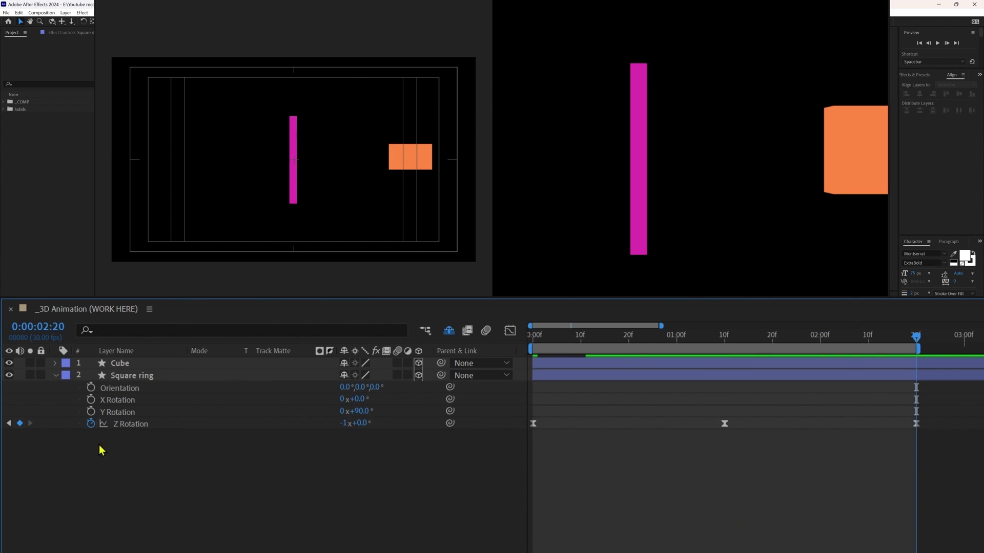
- Add Orientation keyframes to the Square ring at 0:00:02:20, 0:00:01:10 and 0:00:00:00, matching the Z Rotation keyframe times
{"action": "left_click", "coordinate": [91, 388]}
{"action": "left_click", "coordinate": [103, 387]}
{"action": "key", "text": "Page_Up"}
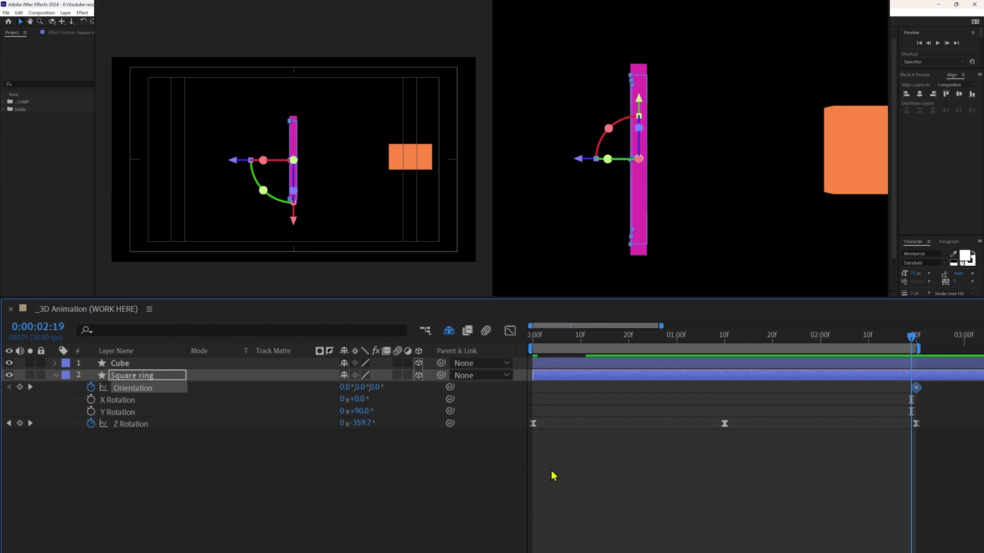
{"action": "key", "text": "j"}
{"action": "left_click", "coordinate": [20, 387]}
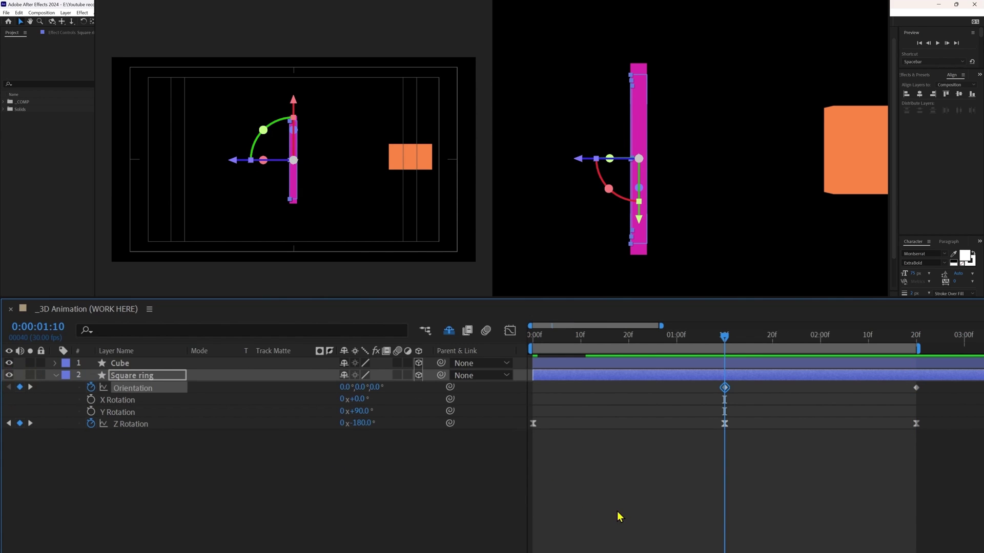
{"action": "key", "text": "j"}
{"action": "left_click", "coordinate": [20, 387]}
{"action": "left_click", "coordinate": [629, 497]}
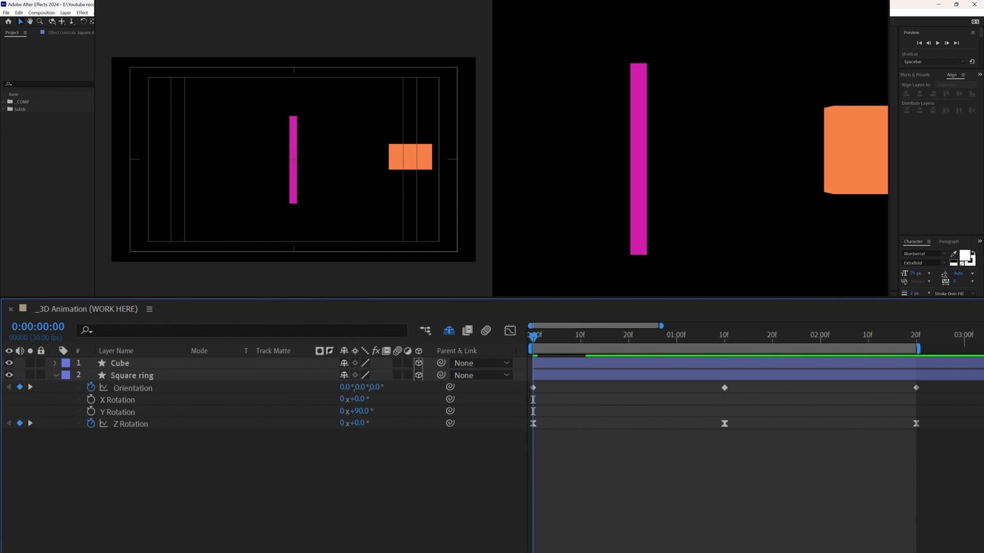
- Set the Square ring's Y Orientation to 18° at 0:00:00:00
{"action": "left_click", "coordinate": [361, 387]}
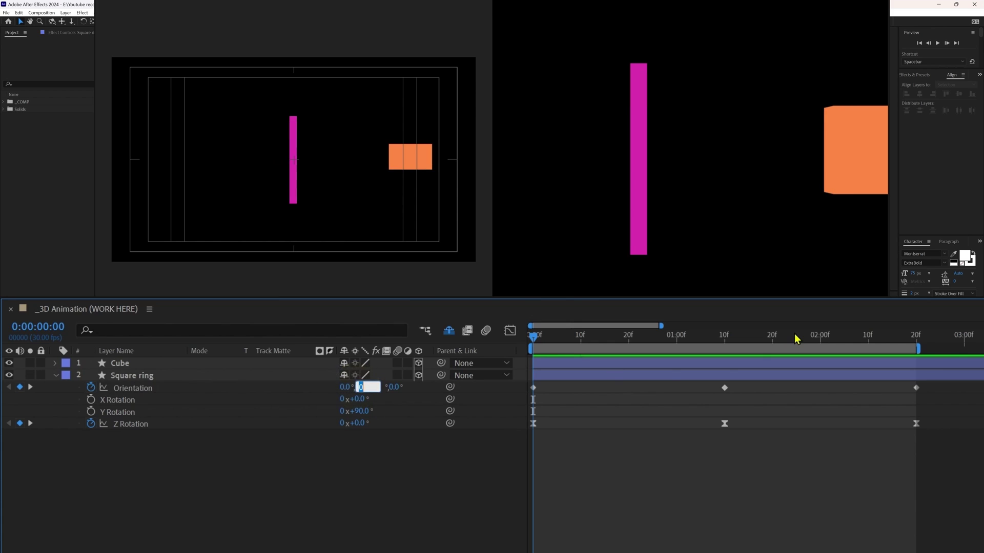
{"action": "type", "text": "18"}
{"action": "key", "text": "Return"}
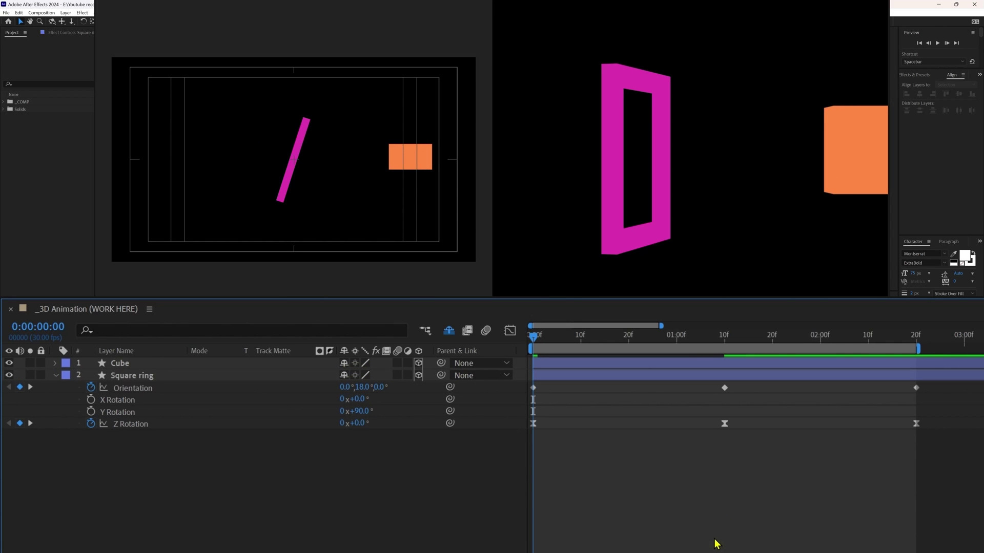
- Set the Square ring's Y Orientation to 340° at the 0:00:01:10 keyframe
{"action": "key", "text": "k"}
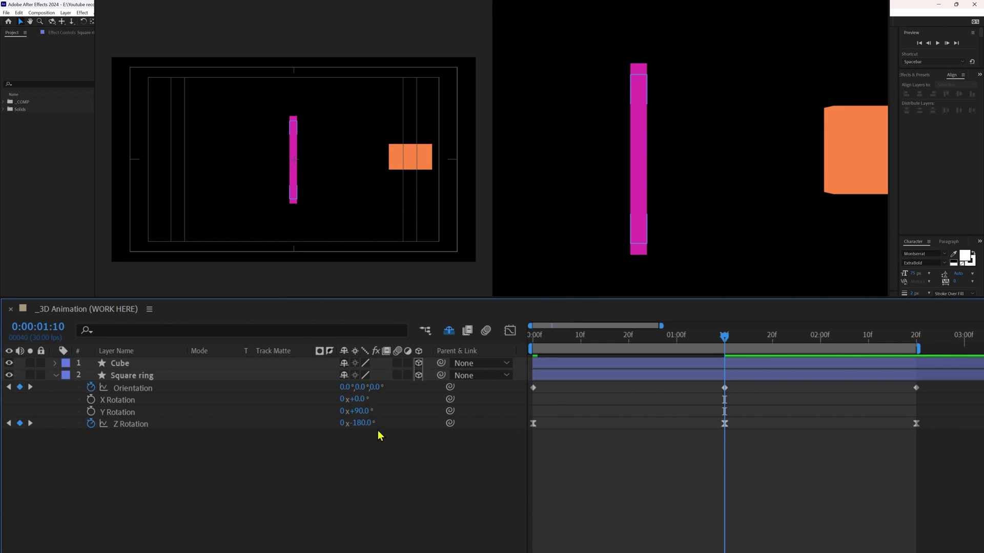
{"action": "mouse_move", "coordinate": [358, 388]}
{"action": "left_mouse_down"}
{"action": "mouse_move", "coordinate": [352, 394]}
{"action": "mouse_move", "coordinate": [364, 388]}
{"action": "left_mouse_up"}
{"action": "left_click", "coordinate": [365, 388]}
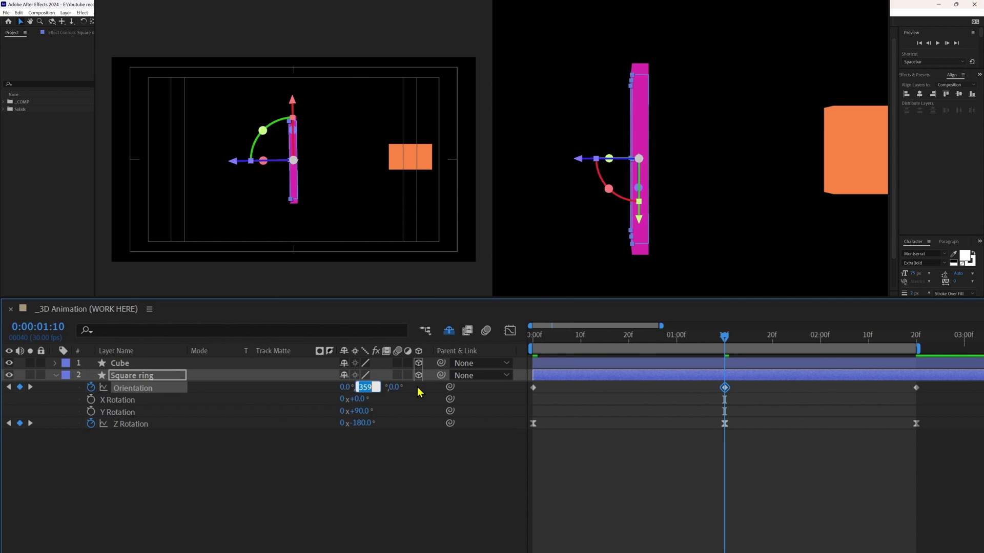
{"action": "type", "text": "340"}
{"action": "key", "text": "Return"}
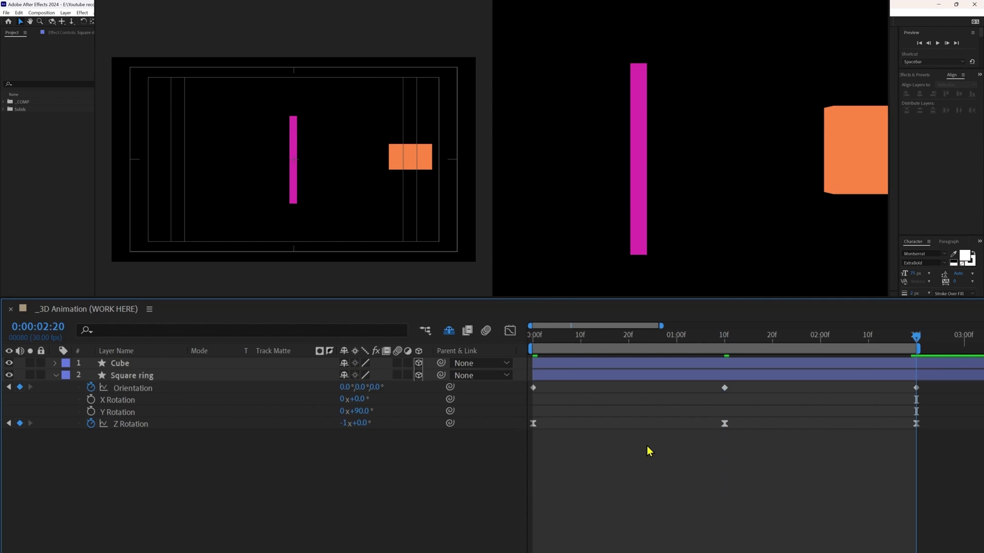
- Copy the first Orientation keyframe to 0:00:02:20 and apply Easy Ease to all three Orientation keyframes
{"action": "left_click_drag", "start_coordinate": [550, 386], "coordinate": [520, 400]}
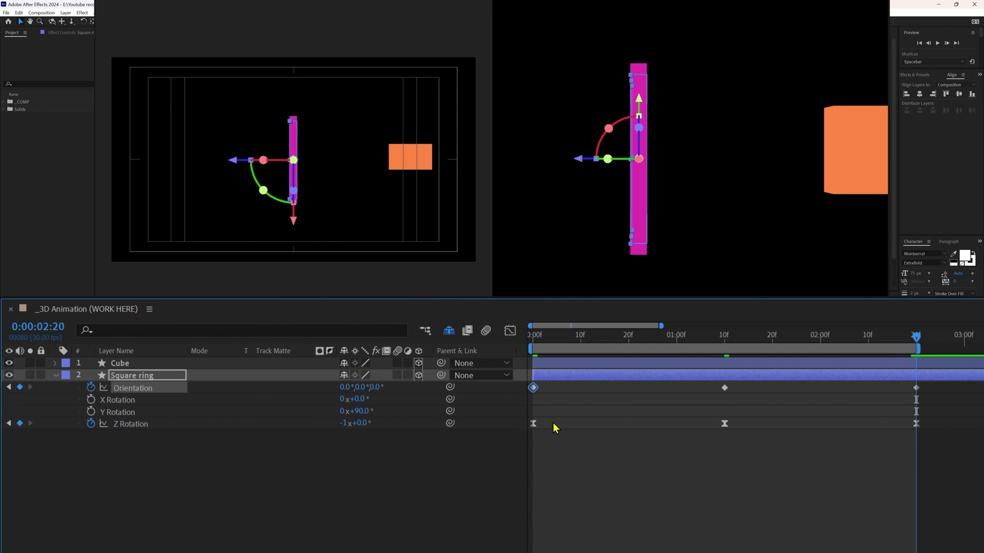
{"action": "key", "text": "ctrl+v"}
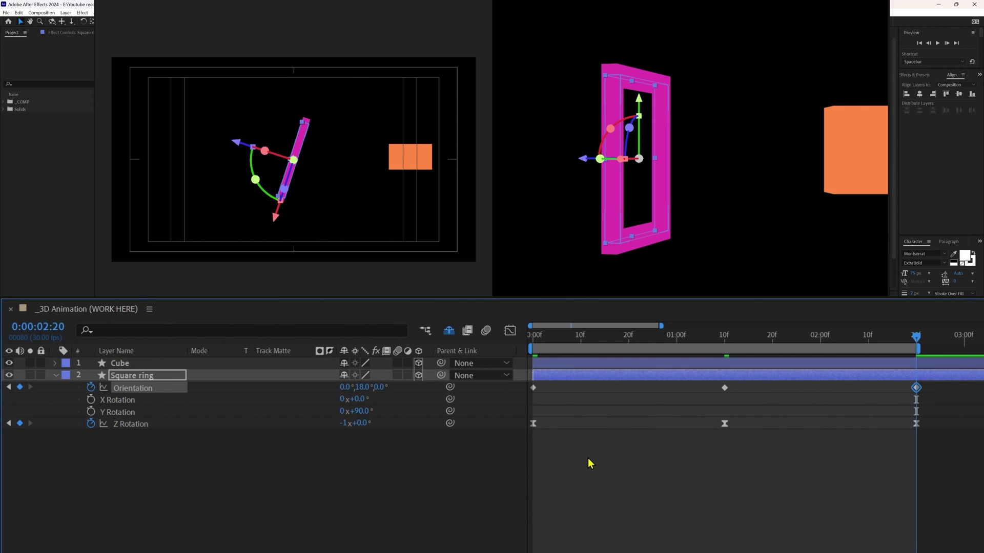
{"action": "left_click_drag", "start_coordinate": [941, 398], "coordinate": [531, 391]}
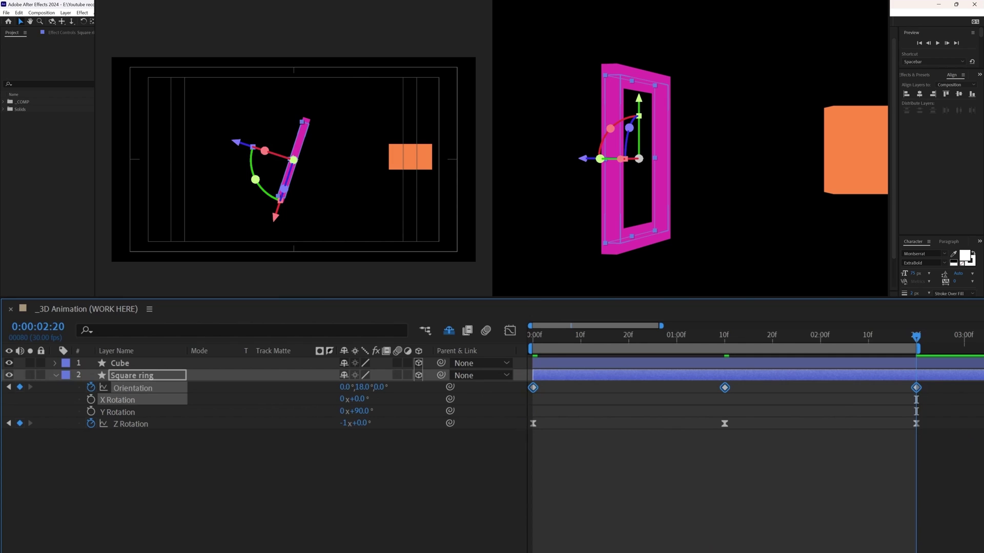
{"action": "key", "text": "F9"}
{"action": "left_click", "coordinate": [786, 551]}
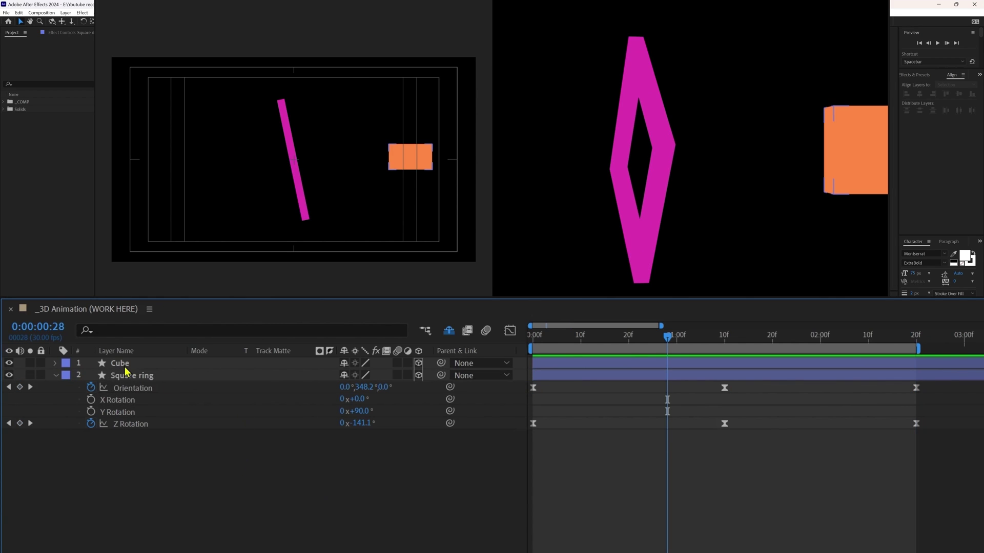
- Go to 0:00:00:00 and separate the dimensions of the Cube layer's Position property
{"action": "left_click", "coordinate": [127, 365]}
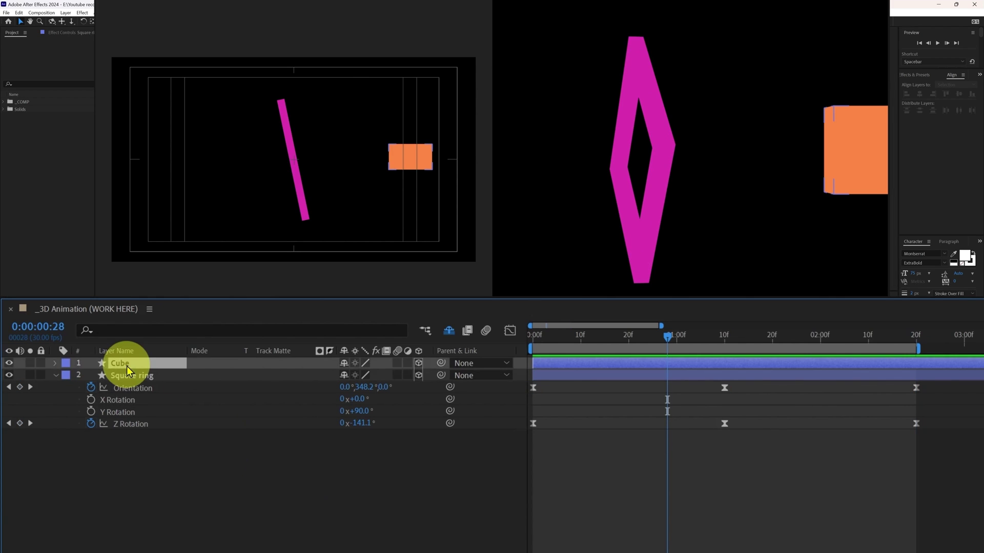
{"action": "key", "text": "p"}
{"action": "key", "text": "Home"}
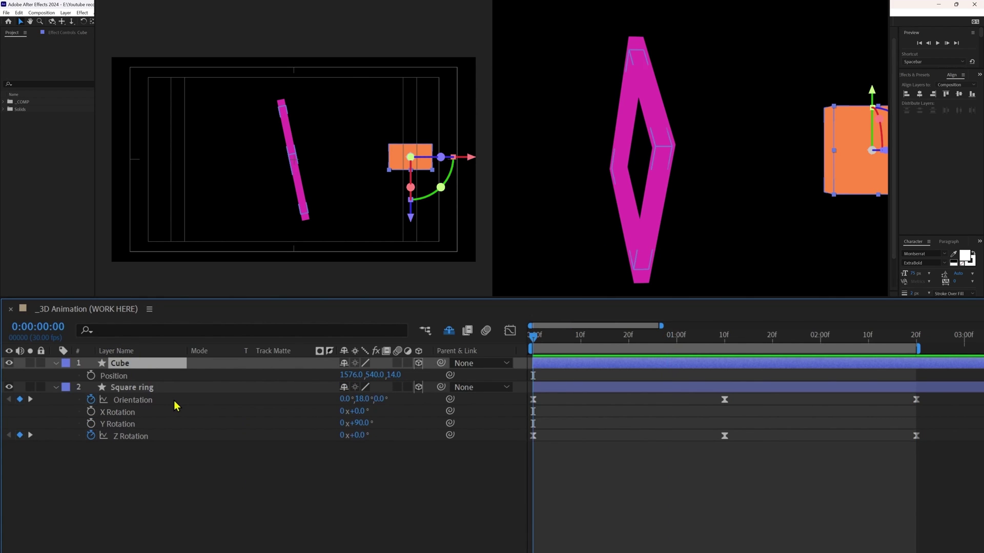
{"action": "right_click", "coordinate": [113, 375]}
{"action": "left_click", "coordinate": [272, 416]}
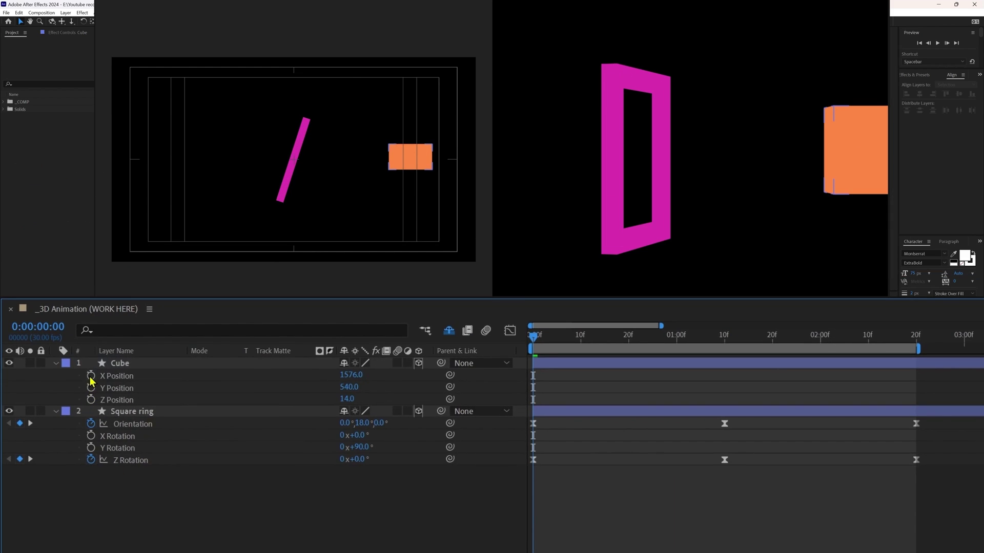
- Keyframe the Cube's X Position at 0:00:00:00, then move the Cube past the ring to X Position 362 at 0:00:01:10
{"action": "left_click", "coordinate": [91, 376]}
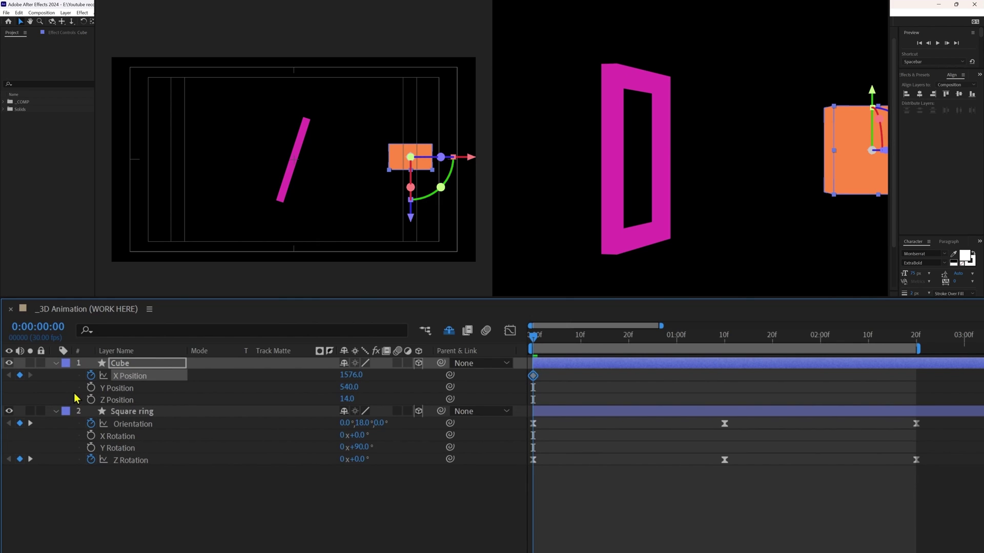
{"action": "key", "text": "k"}
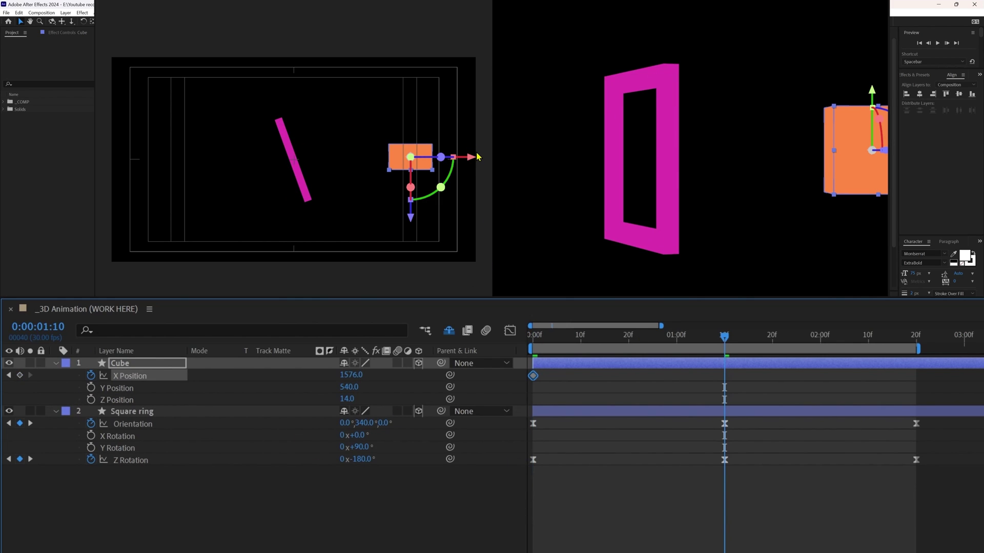
{"action": "left_click_drag", "start_coordinate": [476, 158], "coordinate": [240, 170]}
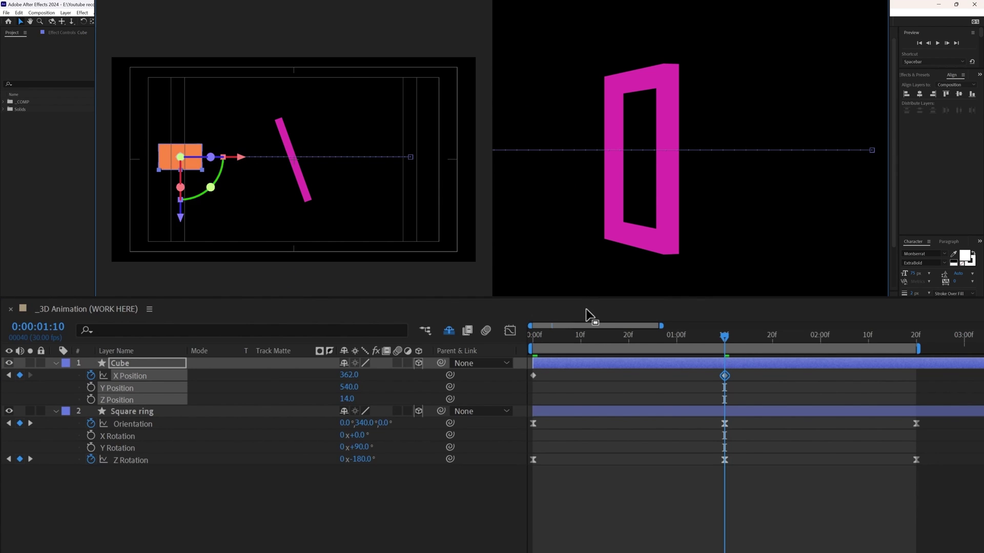
- Copy the Cube's first X Position keyframe to 0:00:02:20 and apply Easy Ease to all three X Position keyframes
{"action": "key", "text": "k"}
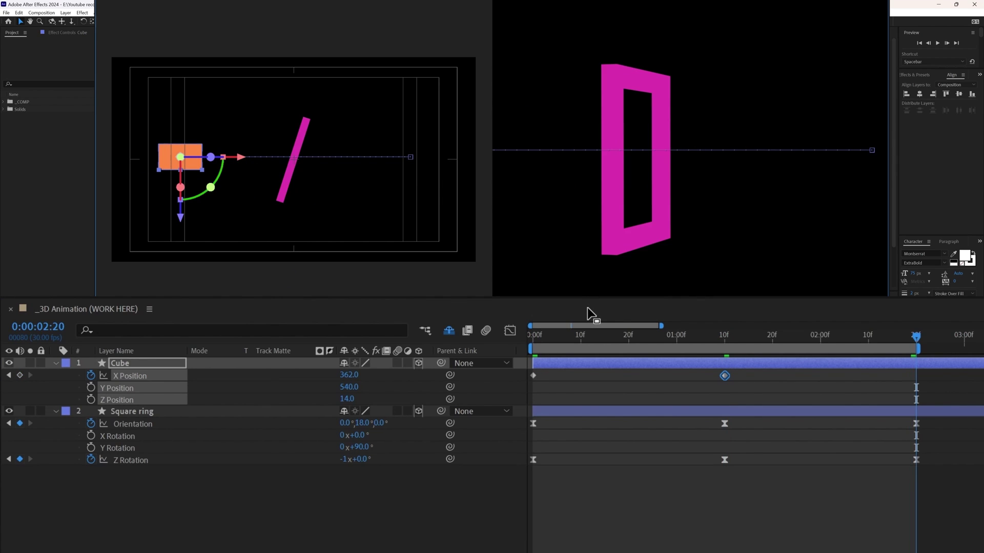
{"action": "left_click", "coordinate": [533, 375]}
{"action": "key", "text": "ctrl+c"}
{"action": "key", "text": "ctrl+v"}
{"action": "left_click_drag", "start_coordinate": [938, 374], "coordinate": [506, 396]}
{"action": "key", "text": "F9"}
{"action": "left_click", "coordinate": [833, 530]}
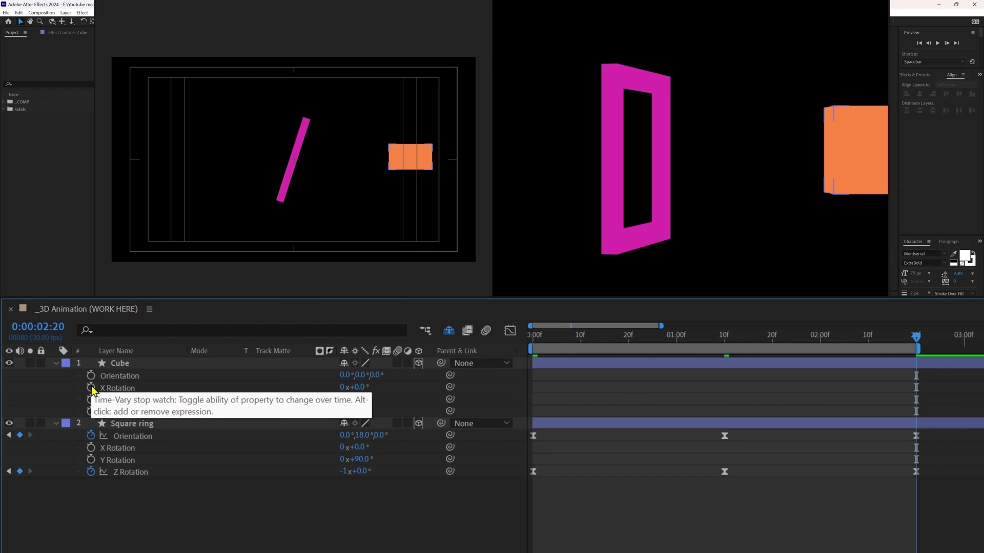
- Add X Rotation keyframes to the Cube at 0:00:02:20, 0:00:01:10 and 0:00:00:00
{"action": "left_click", "coordinate": [91, 388]}
{"action": "key", "text": "u"}
{"action": "key", "text": "Page_Up"}
{"action": "key", "text": "j"}
{"action": "left_click", "coordinate": [20, 388]}
{"action": "key", "text": "j"}
{"action": "left_click", "coordinate": [20, 388]}
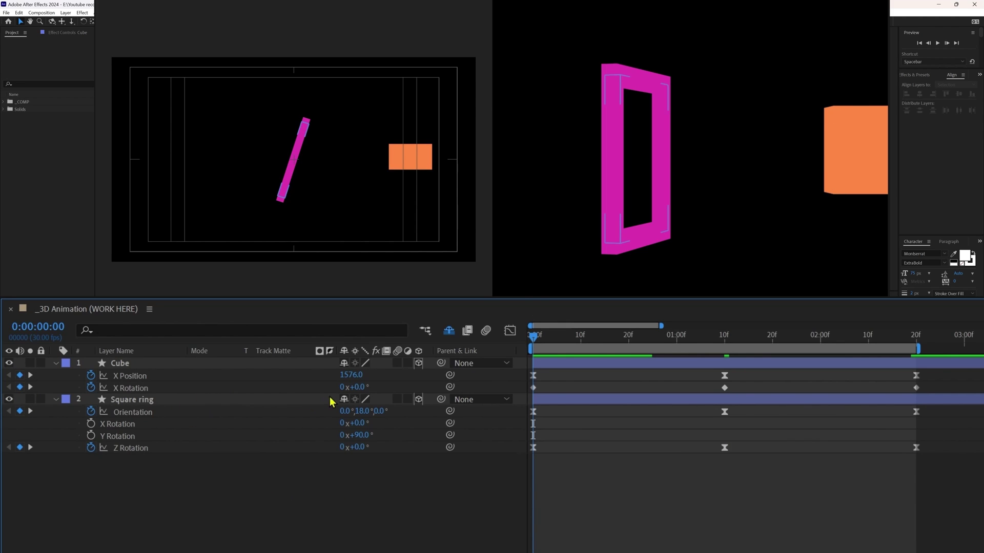
- Set the Cube's X Rotation to 180° at the 0:00:01:10 keyframe
{"action": "key", "text": "k"}
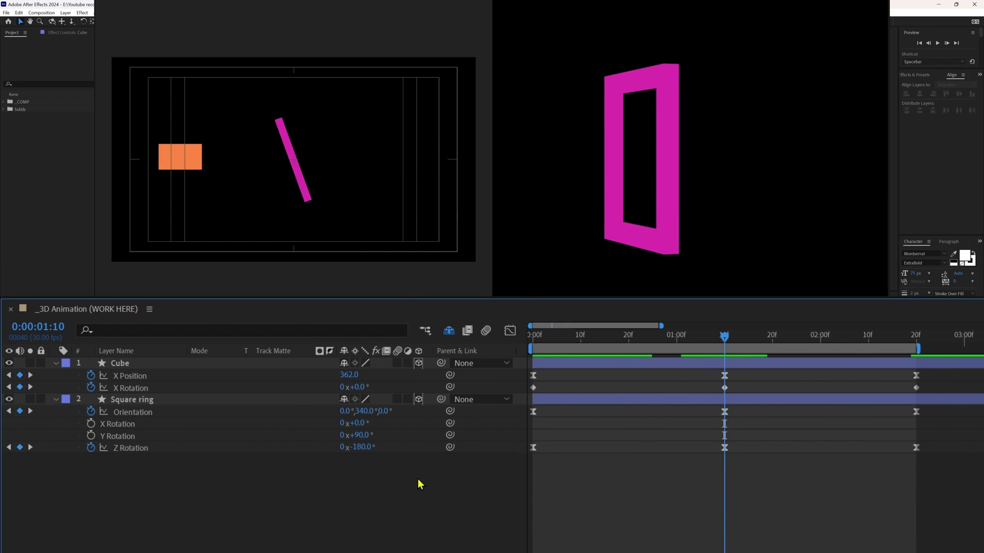
{"action": "left_click", "coordinate": [359, 387]}
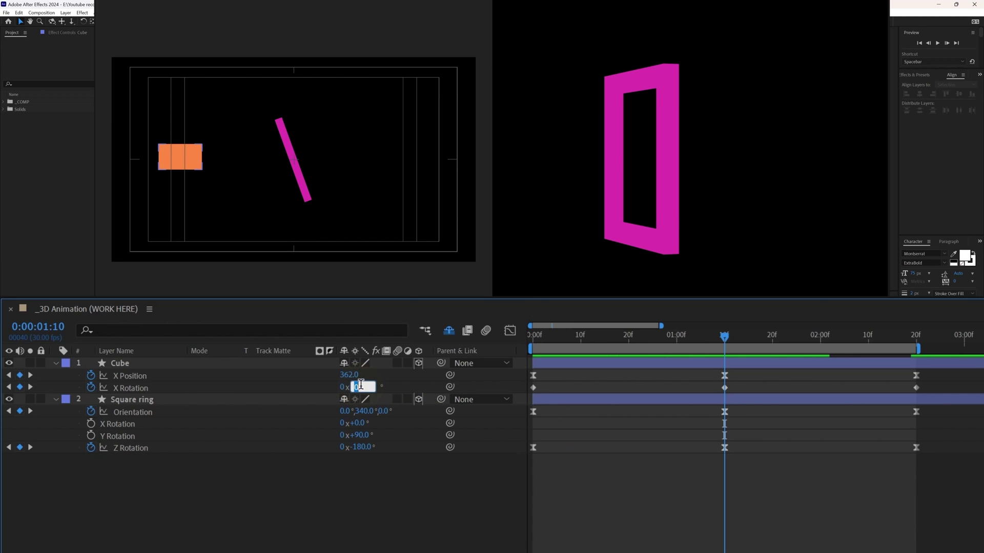
{"action": "type", "text": "180"}
{"action": "key", "text": "Return"}
{"action": "left_click", "coordinate": [770, 516]}
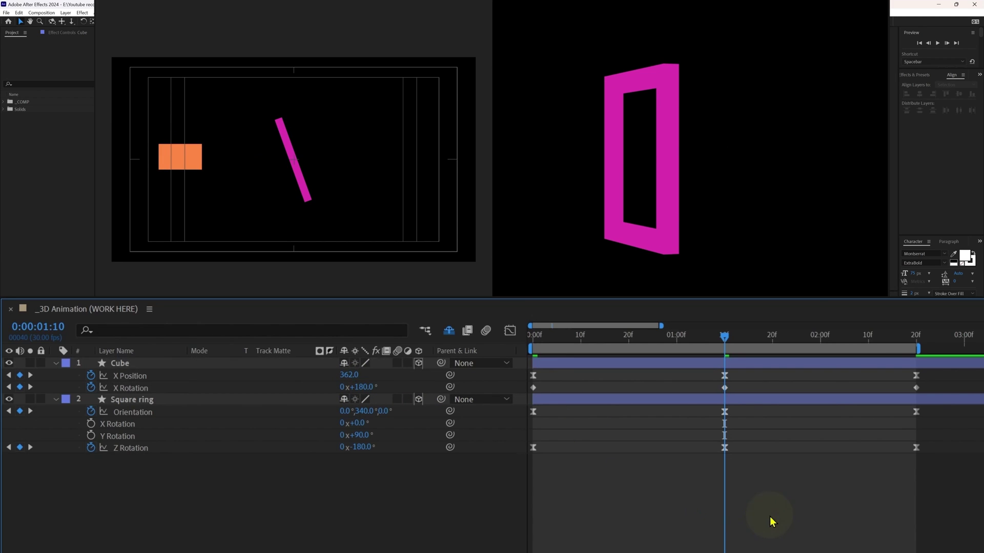
- Set the Cube's X Rotation to 360° at 0:00:02:20 and apply Easy Ease to all its X Rotation keyframes
{"action": "key", "text": "k"}
{"action": "left_click", "coordinate": [359, 387]}
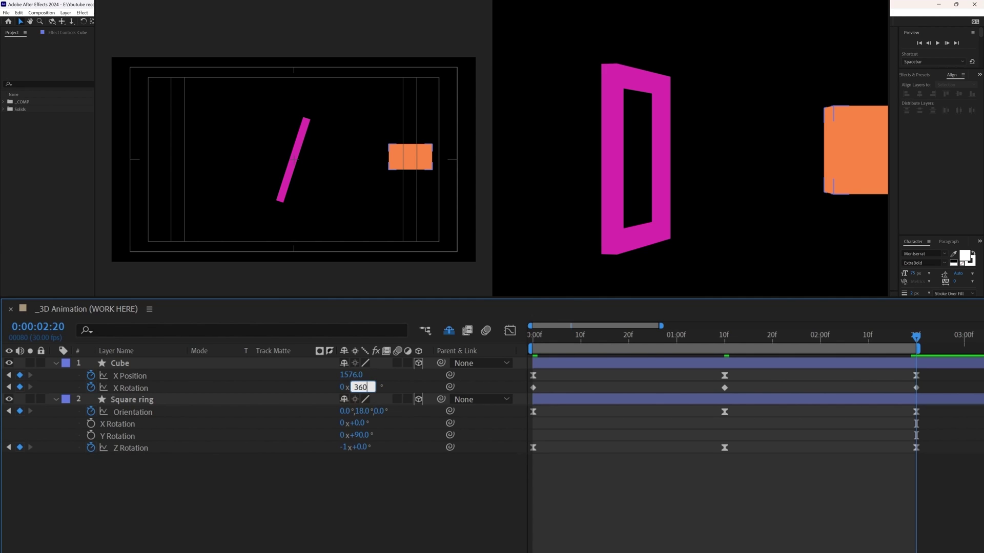
{"action": "key", "text": "Return"}
{"action": "left_click_drag", "start_coordinate": [931, 385], "coordinate": [502, 392]}
{"action": "left_click", "coordinate": [733, 502]}
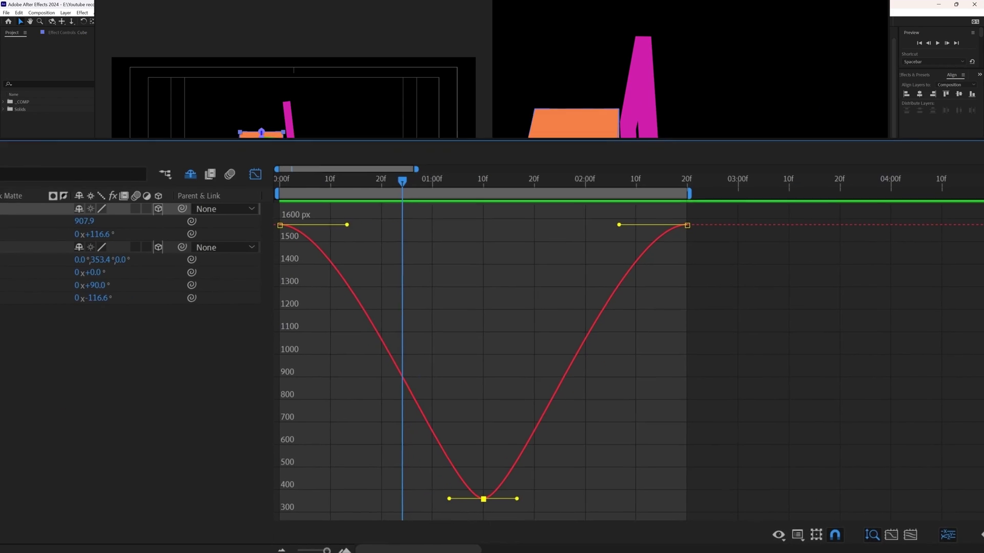
- Reshape the Cube's X Position curve by lengthening both handles of the middle keyframe and the first keyframe's outgoing handle
{"action": "left_click_drag", "start_coordinate": [439, 497], "coordinate": [352, 496]}
{"action": "left_click_drag", "start_coordinate": [508, 495], "coordinate": [599, 495]}
{"action": "left_click_drag", "start_coordinate": [352, 495], "coordinate": [316, 496]}
{"action": "left_click_drag", "start_coordinate": [598, 494], "coordinate": [613, 494]}
{"action": "left_click", "coordinate": [338, 220]}
{"action": "left_click_drag", "start_coordinate": [340, 219], "coordinate": [389, 219]}
{"action": "left_click", "coordinate": [246, 168]}
{"action": "left_click", "coordinate": [461, 367]}
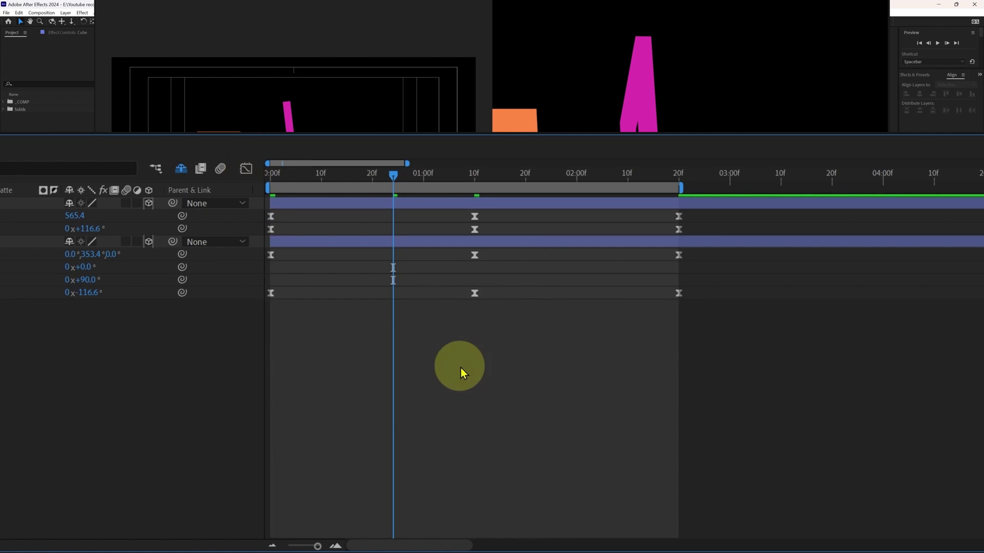
- Reshape the Square ring's Z Rotation curve by steepening the handles at all three keyframes, so rotation slows midway between them
{"action": "left_click", "coordinate": [2, 292]}
{"action": "left_click", "coordinate": [246, 168]}
{"action": "left_click", "coordinate": [474, 357]}
{"action": "left_click", "coordinate": [982, 530]}
{"action": "left_click_drag", "start_coordinate": [510, 380], "coordinate": [522, 451]}
{"action": "left_click_drag", "start_coordinate": [457, 326], "coordinate": [424, 259]}
{"action": "left_click_drag", "start_coordinate": [521, 451], "coordinate": [527, 463]}
{"action": "left_click_drag", "start_coordinate": [337, 219], "coordinate": [299, 293]}
{"action": "left_click_drag", "start_coordinate": [732, 472], "coordinate": [640, 512]}
{"action": "left_click_drag", "start_coordinate": [610, 494], "coordinate": [631, 412]}
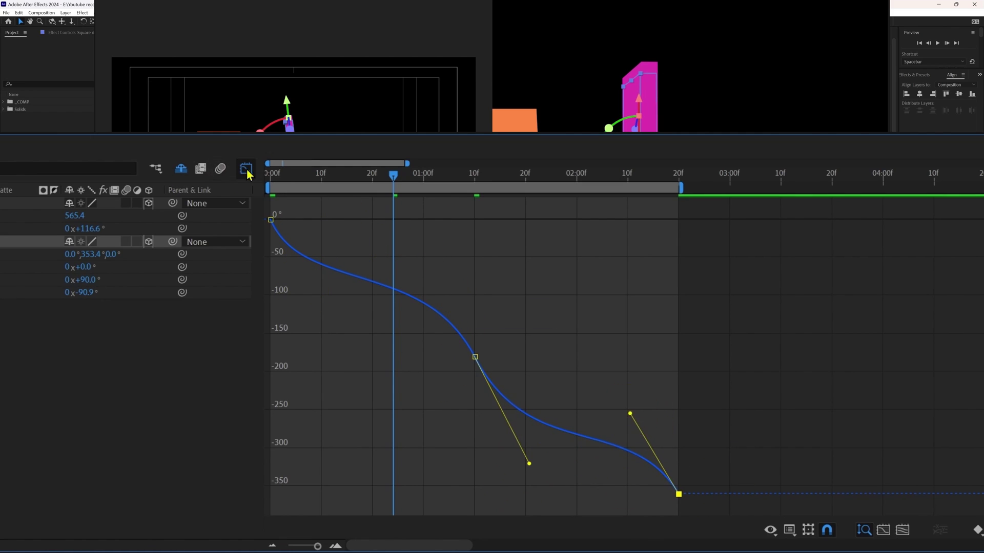
{"action": "left_click", "coordinate": [246, 168]}
- Copy the easing of the Square ring's Z Rotation keyframes onto the Cube's three X Rotation keyframes with EaseCopy
{"action": "left_click_drag", "start_coordinate": [695, 290], "coordinate": [248, 351]}
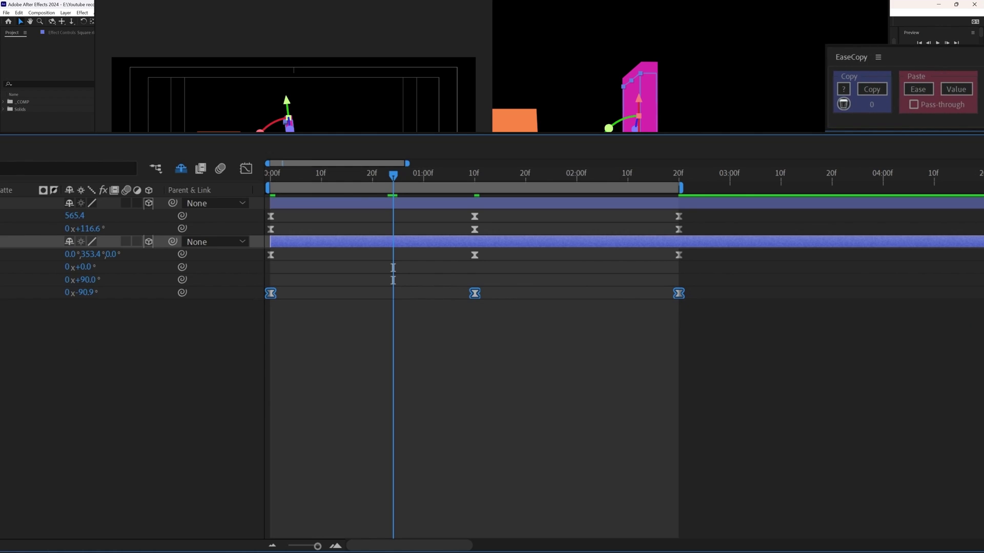
{"action": "left_click", "coordinate": [866, 92]}
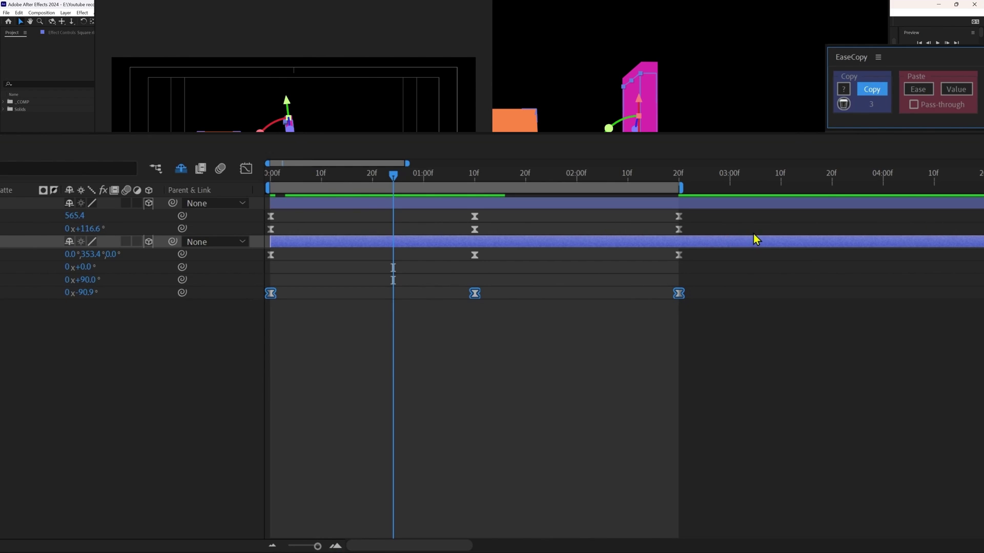
{"action": "left_click_drag", "start_coordinate": [707, 224], "coordinate": [254, 241]}
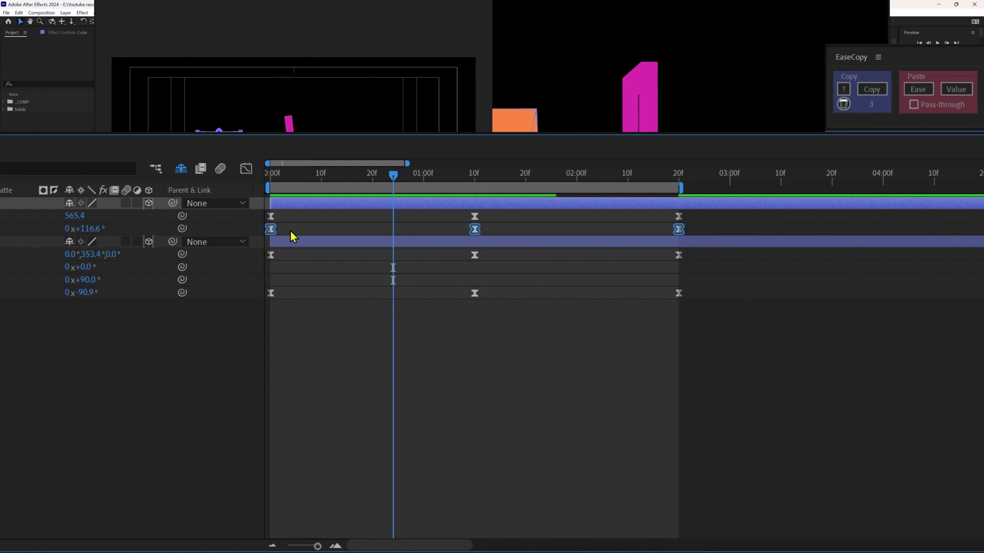
{"action": "left_click", "coordinate": [917, 92]}
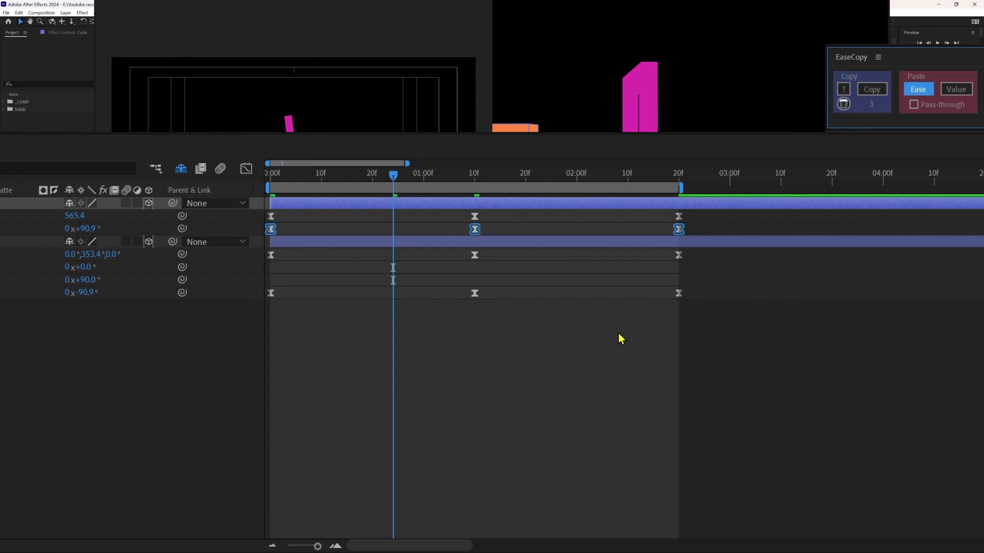
{"action": "left_click", "coordinate": [835, 282]}
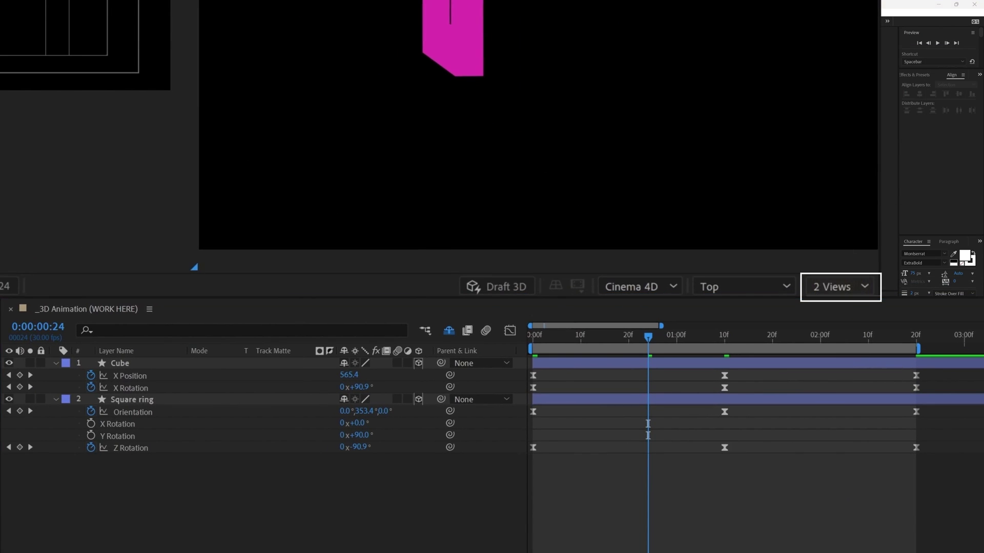
- Switch to a single view and preview the animation from 0:00:00:00
{"action": "left_click_drag", "start_coordinate": [562, 343], "coordinate": [505, 350]}
{"action": "left_click", "coordinate": [634, 528]}
{"action": "key", "text": "space"}
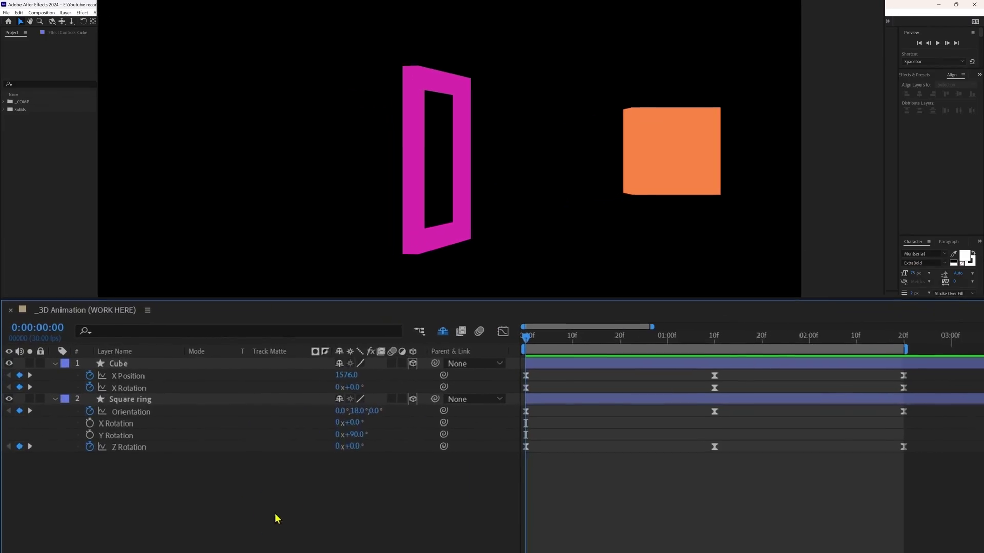
- Start a new light of type Spot with its intensity set to 160%
{"action": "right_click", "coordinate": [151, 457]}
{"action": "mouse_move", "coordinate": [180, 360]}
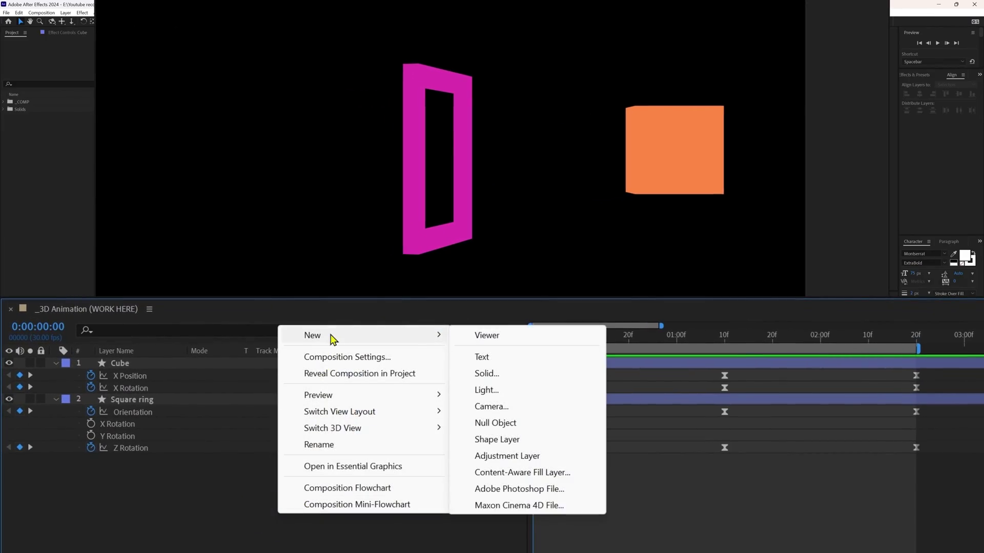
{"action": "left_click", "coordinate": [482, 390]}
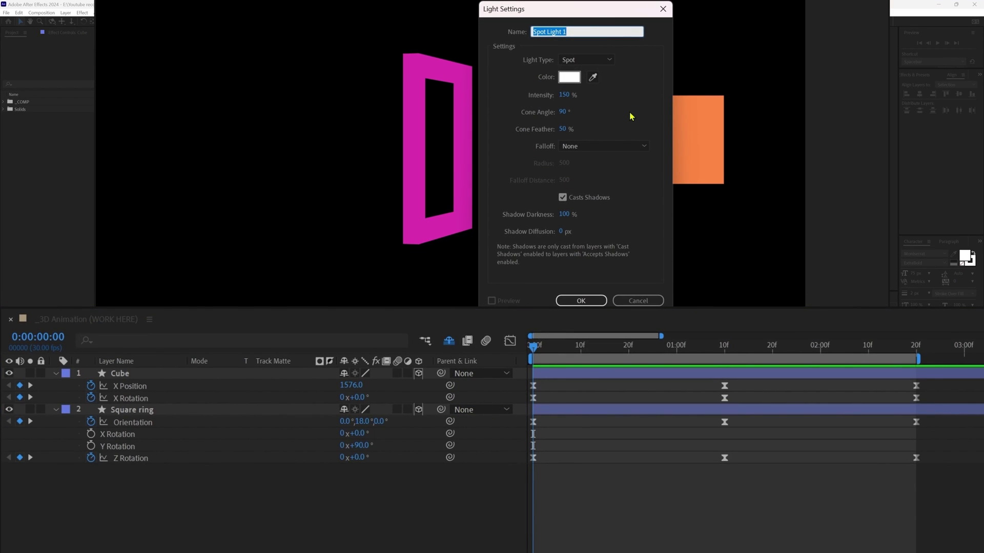
{"action": "left_click", "coordinate": [607, 62]}
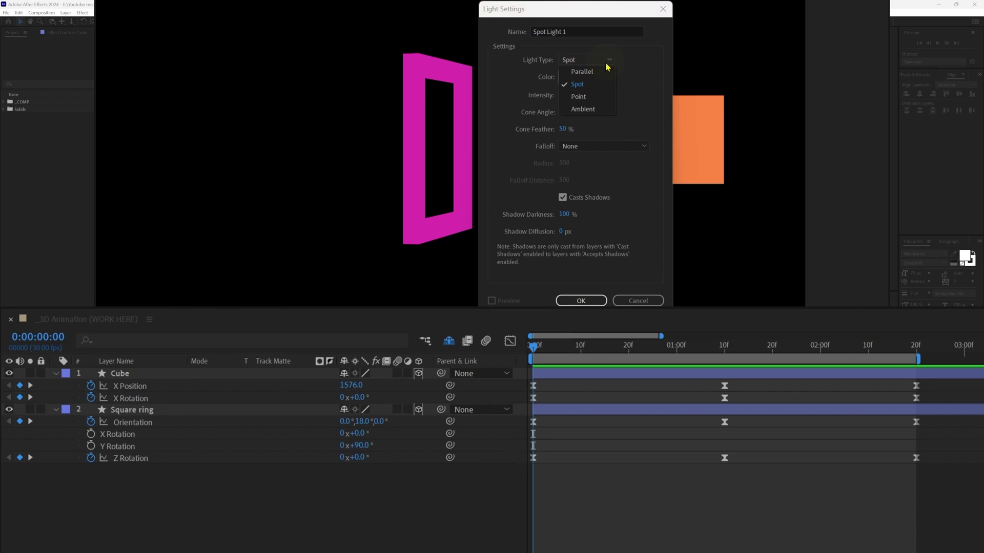
{"action": "left_click", "coordinate": [635, 60]}
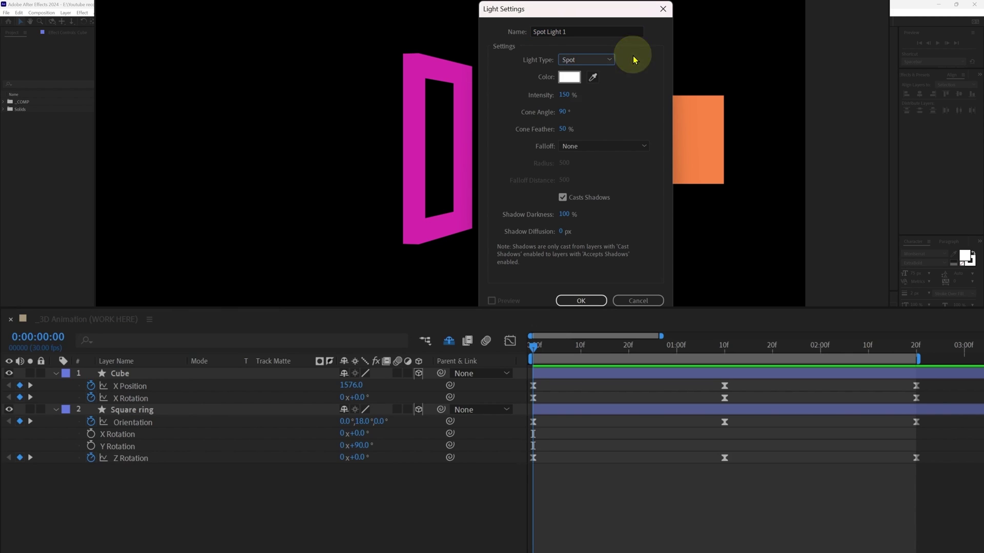
{"action": "left_click", "coordinate": [568, 98]}
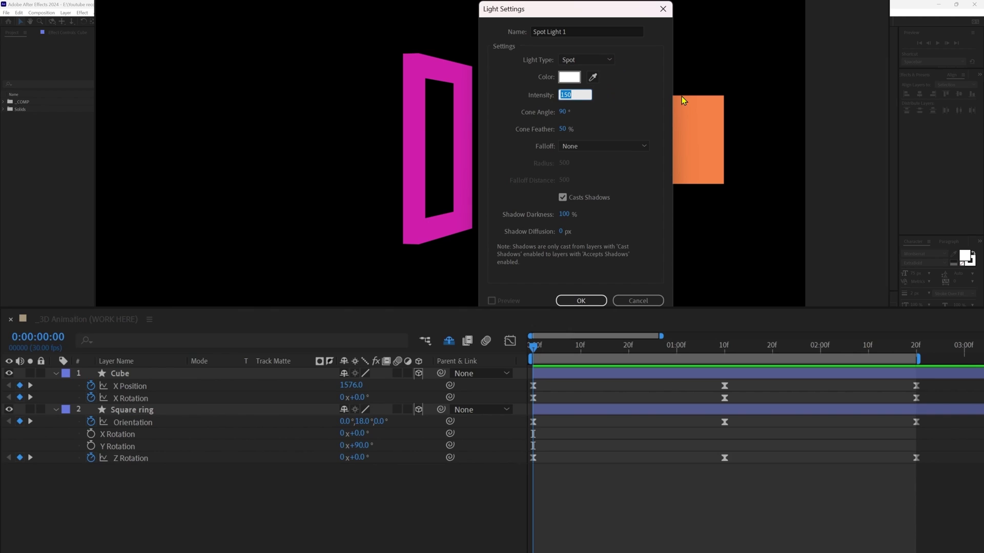
{"action": "type", "text": "160"}
{"action": "left_click", "coordinate": [631, 108]}
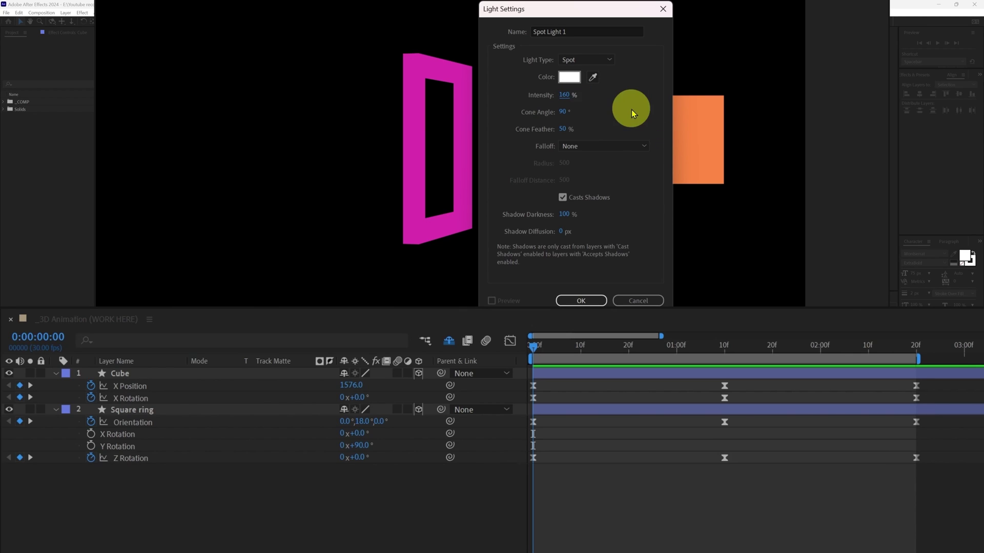
- Change the spot light's color to pale yellow and create the light with shadows enabled
{"action": "left_click", "coordinate": [569, 78]}
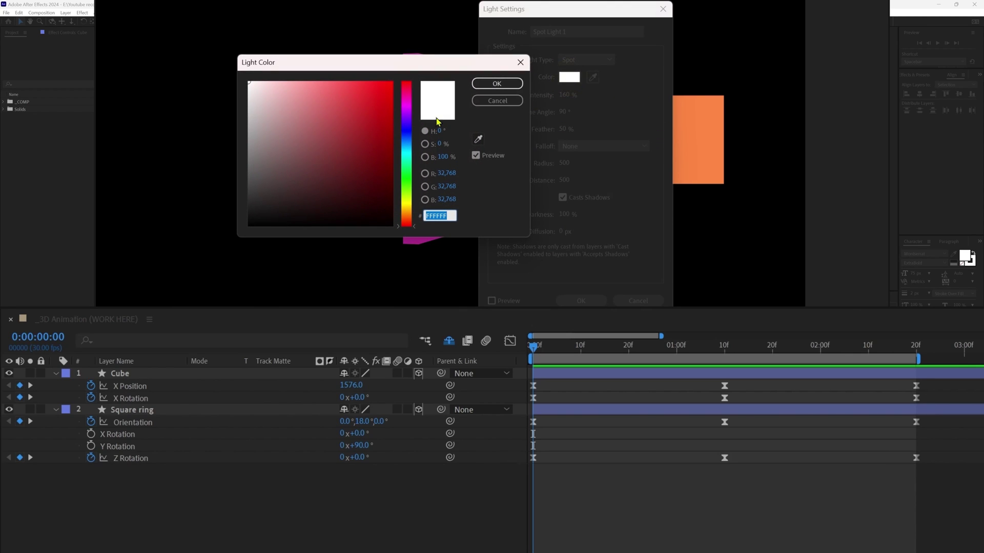
{"action": "left_click_drag", "start_coordinate": [409, 173], "coordinate": [409, 206]}
{"action": "left_click_drag", "start_coordinate": [302, 96], "coordinate": [293, 76]}
{"action": "left_click", "coordinate": [490, 84]}
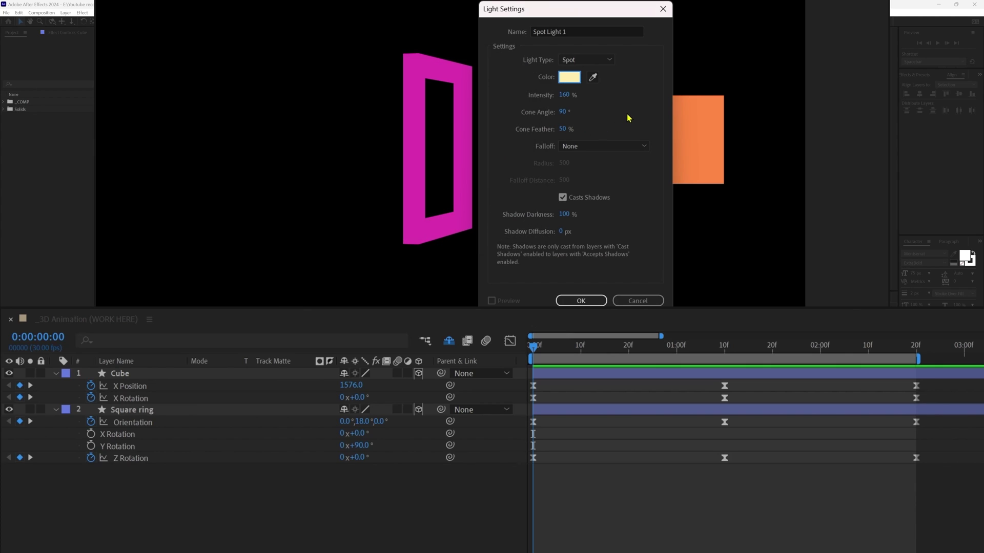
{"action": "left_click", "coordinate": [581, 300]}
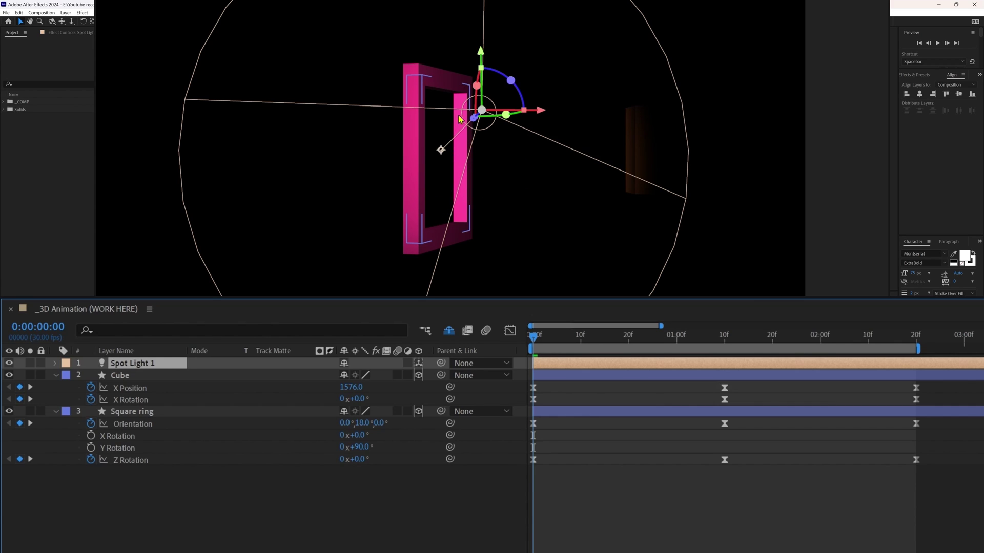
- Switch to the 2 Views layout and move Spot Light 1 along its X axis toward the composition's left side
{"action": "left_click", "coordinate": [868, 290]}
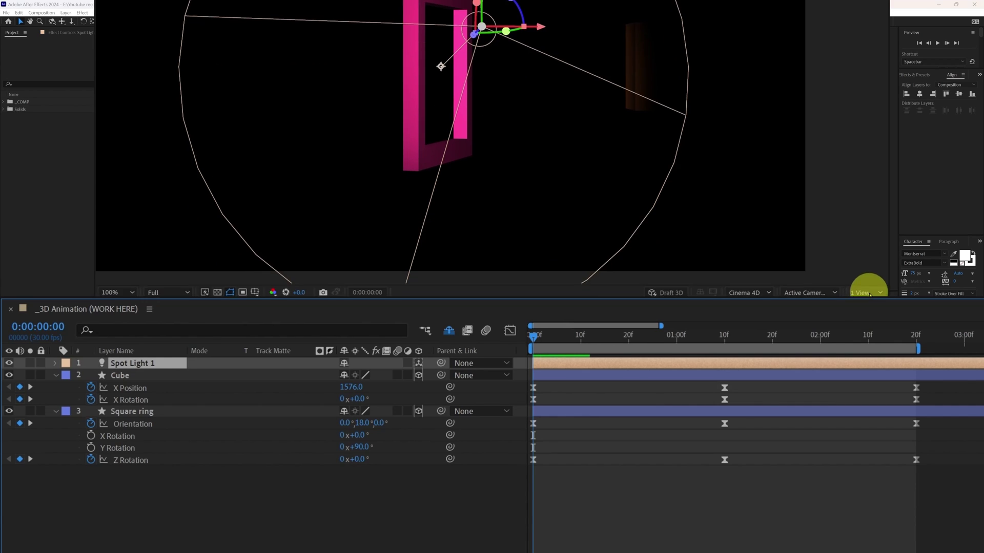
{"action": "left_click", "coordinate": [874, 307]}
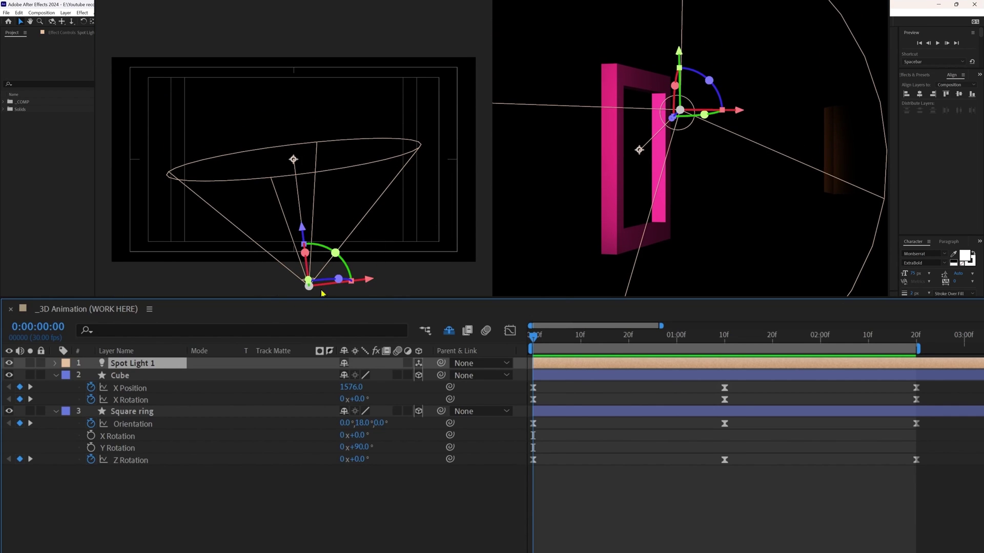
{"action": "left_click", "coordinate": [169, 358]}
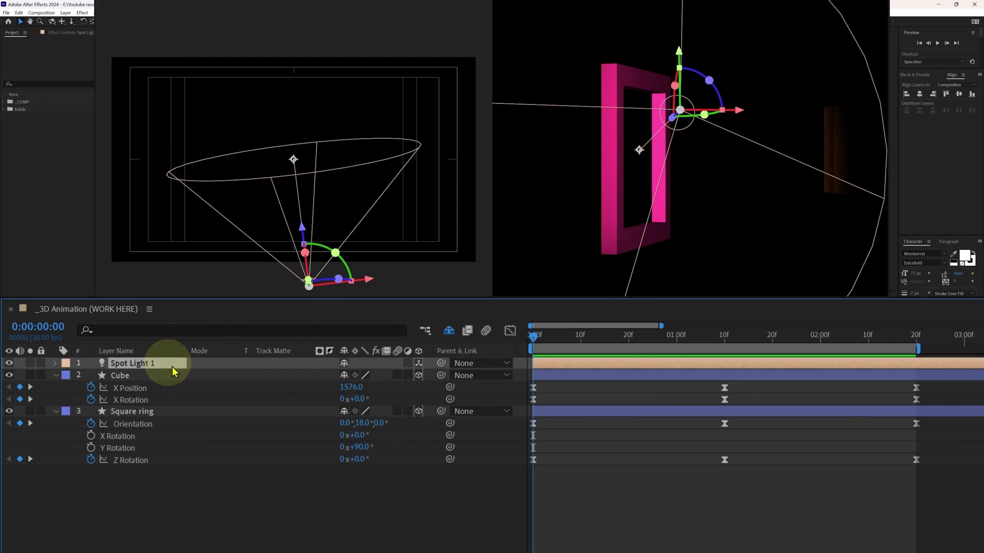
{"action": "scroll", "coordinate": [376, 247], "scroll_direction": "down", "scroll_amount": 2}
{"action": "left_click_drag", "start_coordinate": [372, 241], "coordinate": [257, 256]}
{"action": "left_click_drag", "start_coordinate": [244, 254], "coordinate": [243, 254]}
{"action": "left_click", "coordinate": [132, 364]}
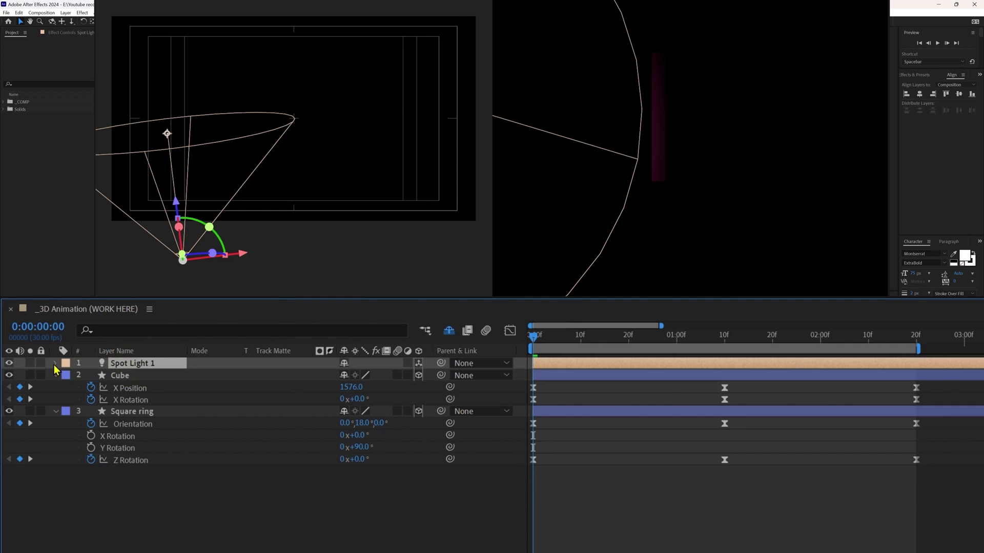
- Move Spot Light 1's Point of Interest to the composition's center, at about 960.5, 540.0, 0.1
{"action": "left_click", "coordinate": [55, 364]}
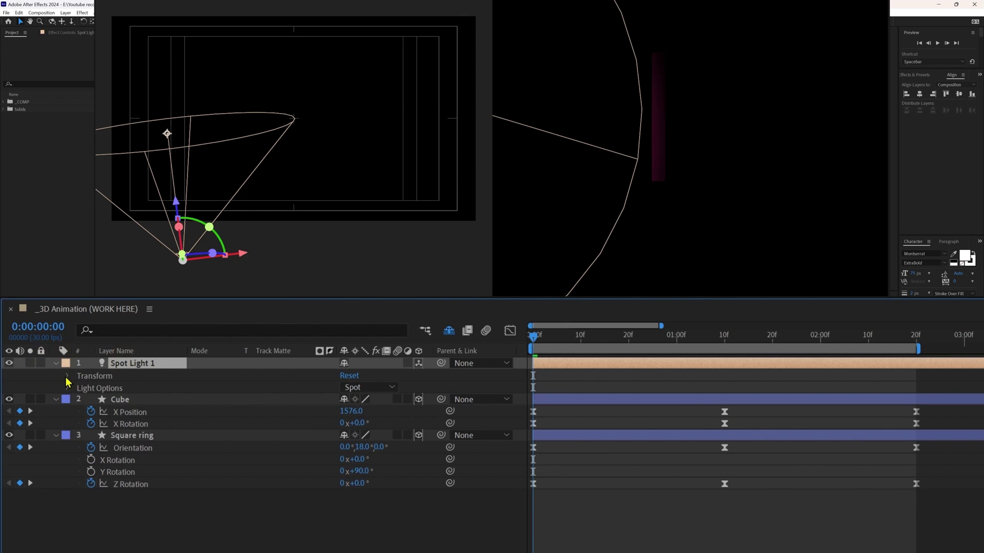
{"action": "left_click", "coordinate": [67, 377]}
{"action": "left_click", "coordinate": [118, 390]}
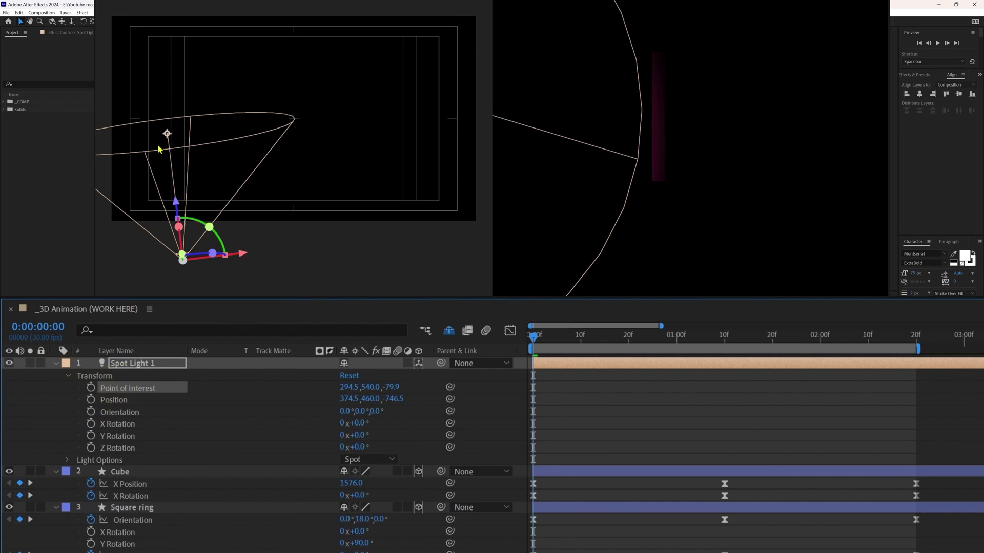
{"action": "left_click_drag", "start_coordinate": [167, 134], "coordinate": [293, 118]}
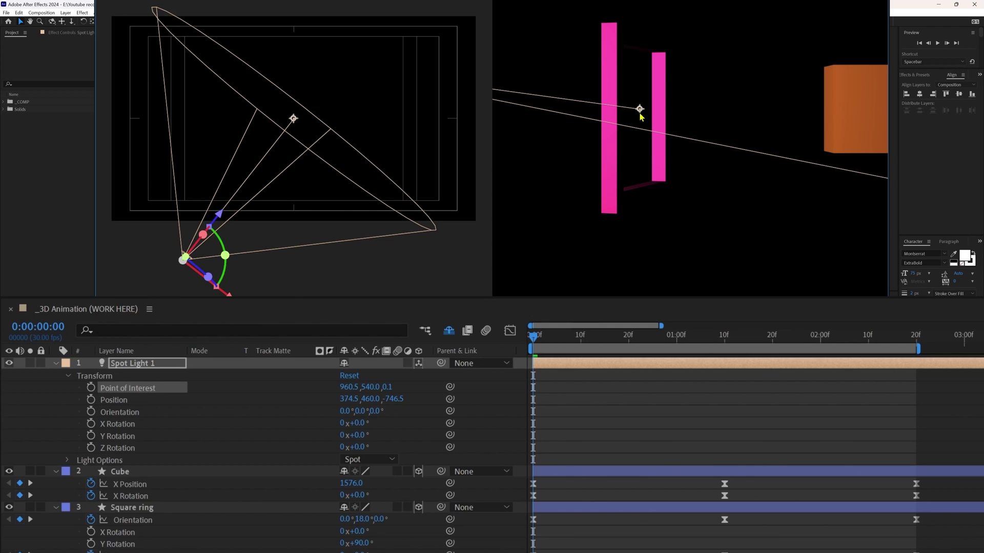
- Set Spot Light 1's Cone Feather to 100% in its Light Options
{"action": "left_click", "coordinate": [653, 431]}
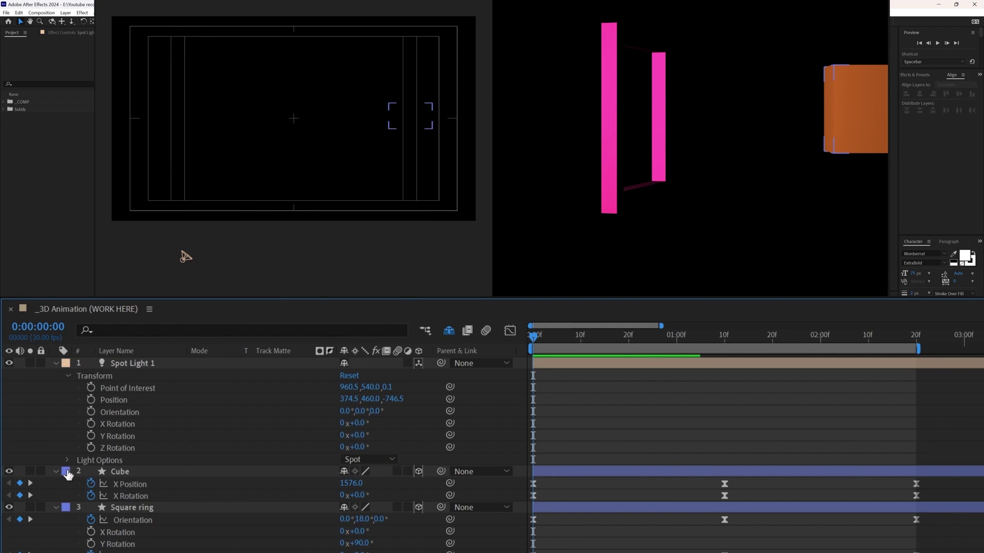
{"action": "left_click", "coordinate": [67, 461]}
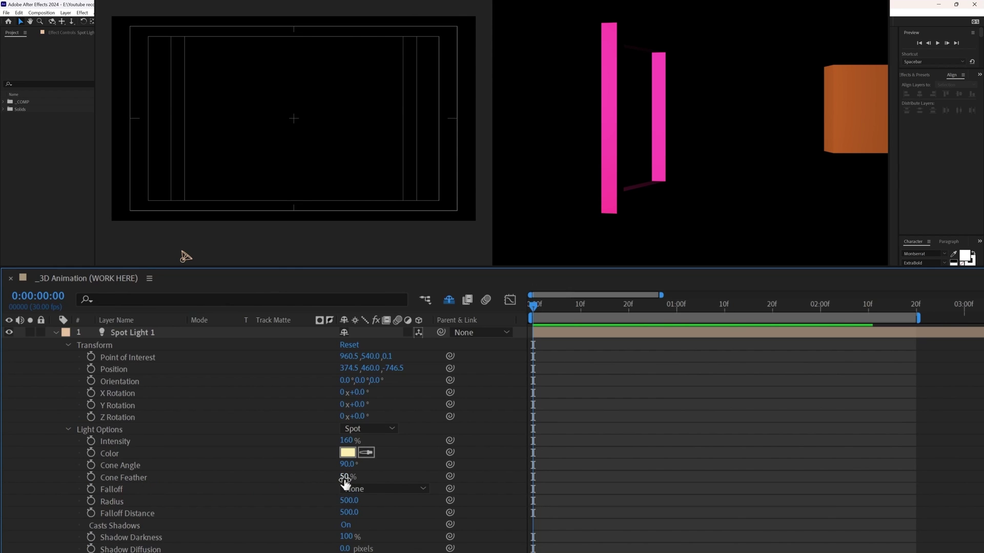
{"action": "left_click_drag", "start_coordinate": [344, 482], "coordinate": [808, 479]}
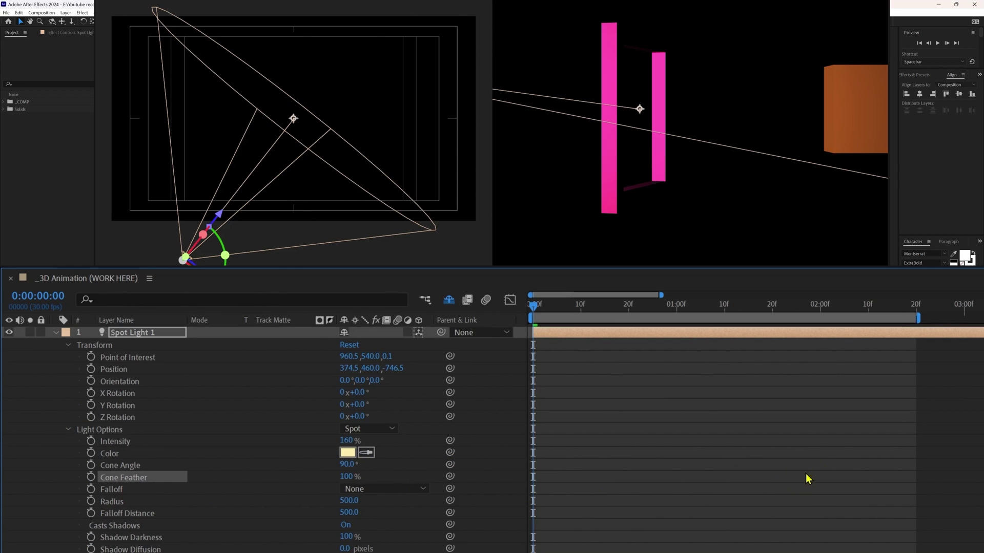
- Duplicate Spot Light 1 and move the copy along its X position toward the composition's opposite side
{"action": "left_click", "coordinate": [186, 255]}
{"action": "left_click", "coordinate": [143, 332]}
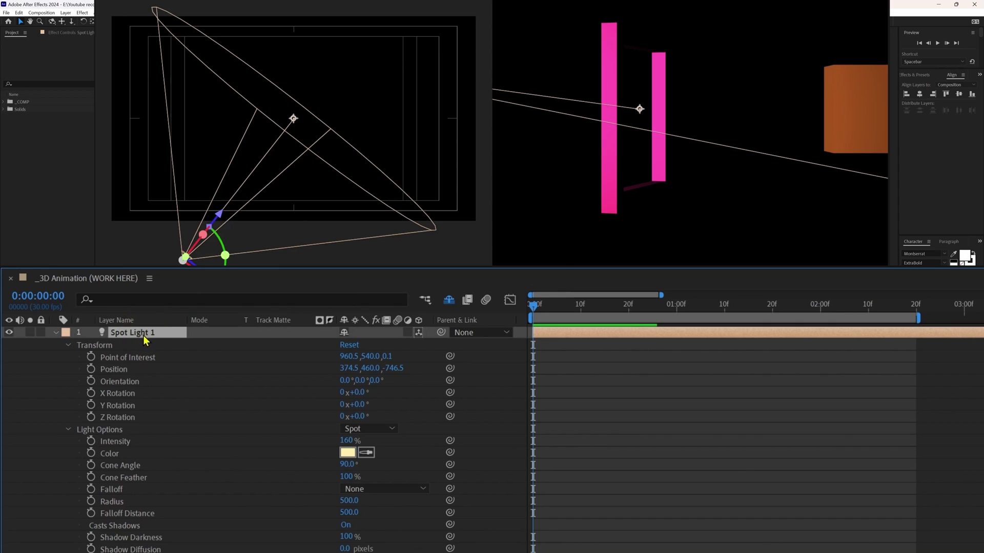
{"action": "key", "text": "ctrl+d"}
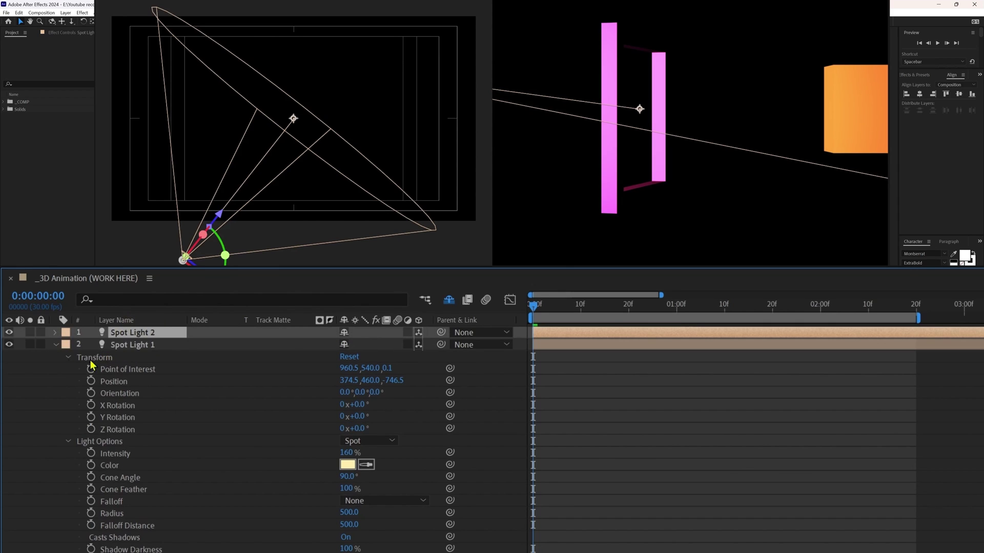
{"action": "left_click", "coordinate": [57, 332]}
{"action": "left_click", "coordinate": [68, 346]}
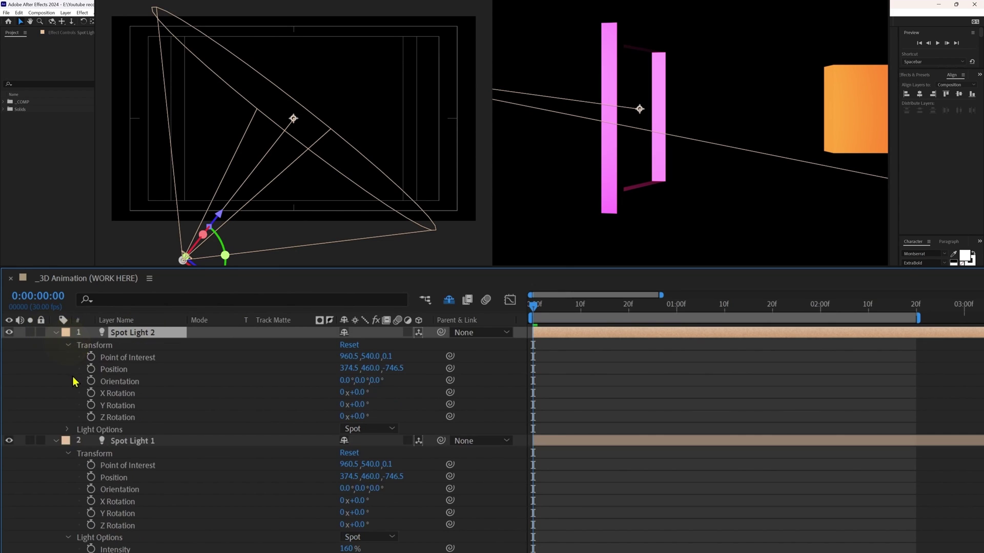
{"action": "left_click", "coordinate": [130, 373]}
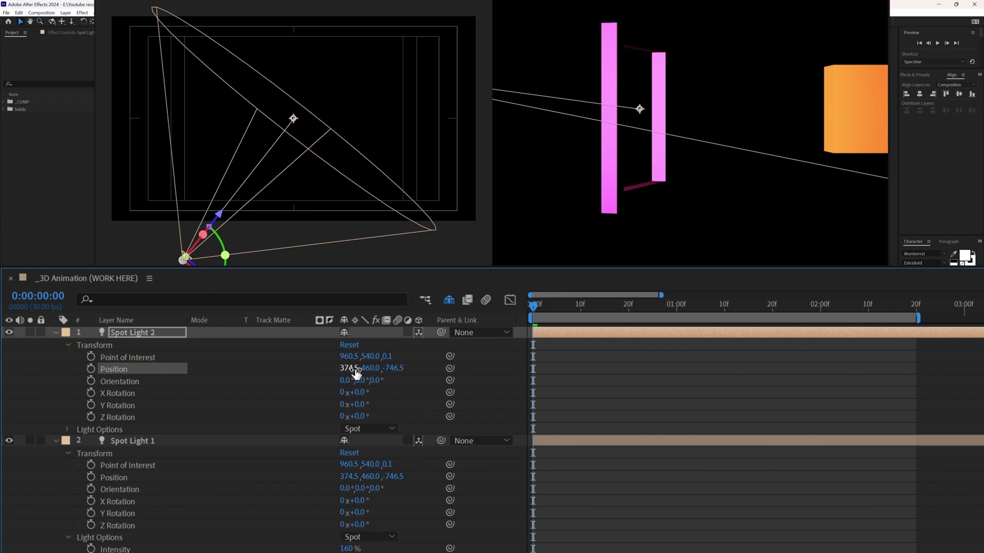
{"action": "left_click_drag", "start_coordinate": [355, 374], "coordinate": [983, 334]}
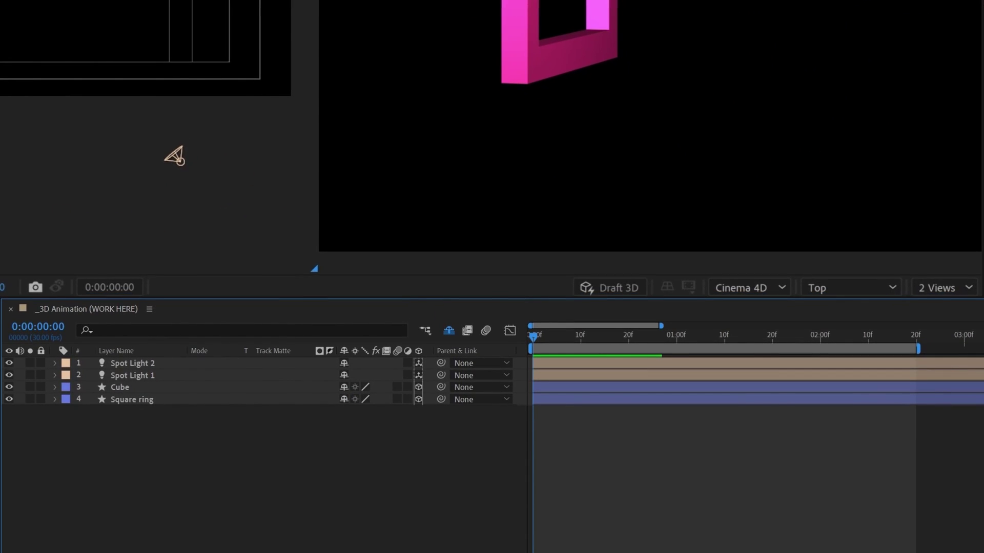
- Return to the 1 View layout and play back the animation lit by both spot lights
{"action": "left_click", "coordinate": [941, 288]}
{"action": "left_click", "coordinate": [941, 297]}
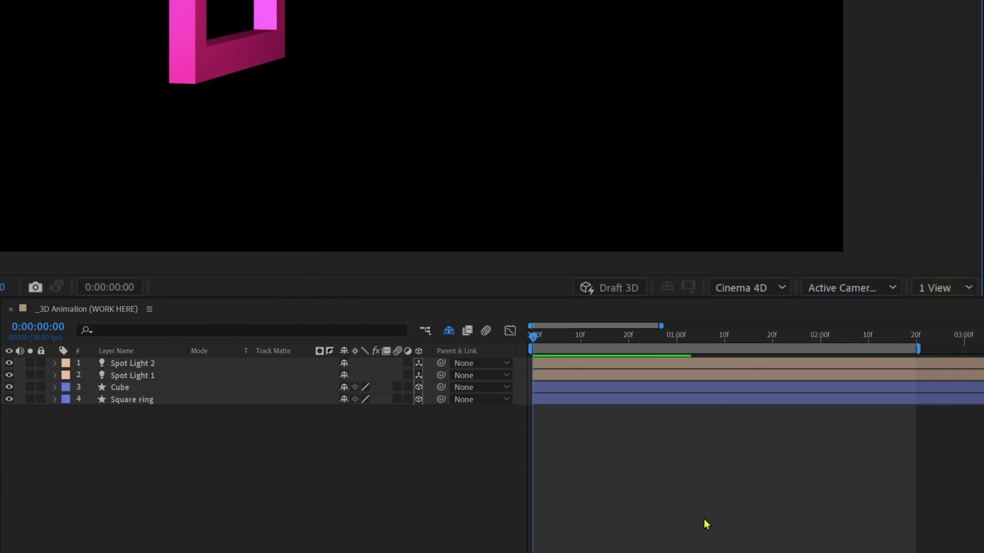
{"action": "left_click", "coordinate": [703, 520]}
{"action": "key", "text": "space"}
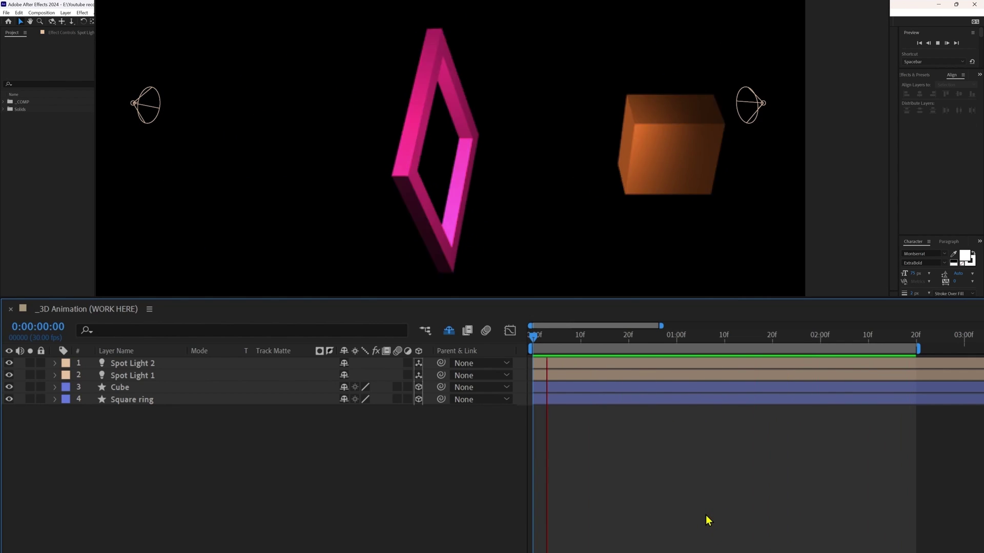
{"action": "key", "text": "space"}
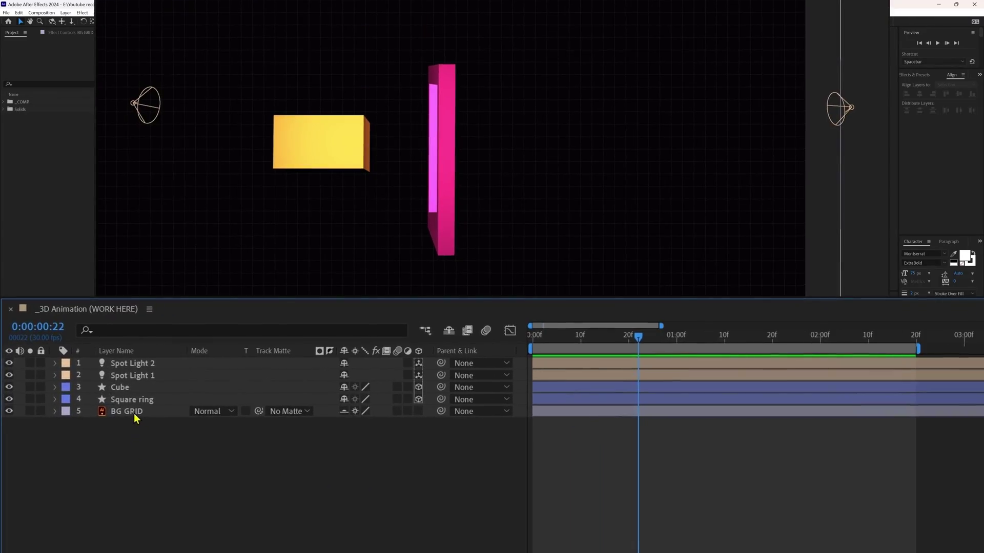
- Make the BG GRID layer 3D and, in a two-view layout, push it far back along its Z axis
{"action": "left_click", "coordinate": [137, 412]}
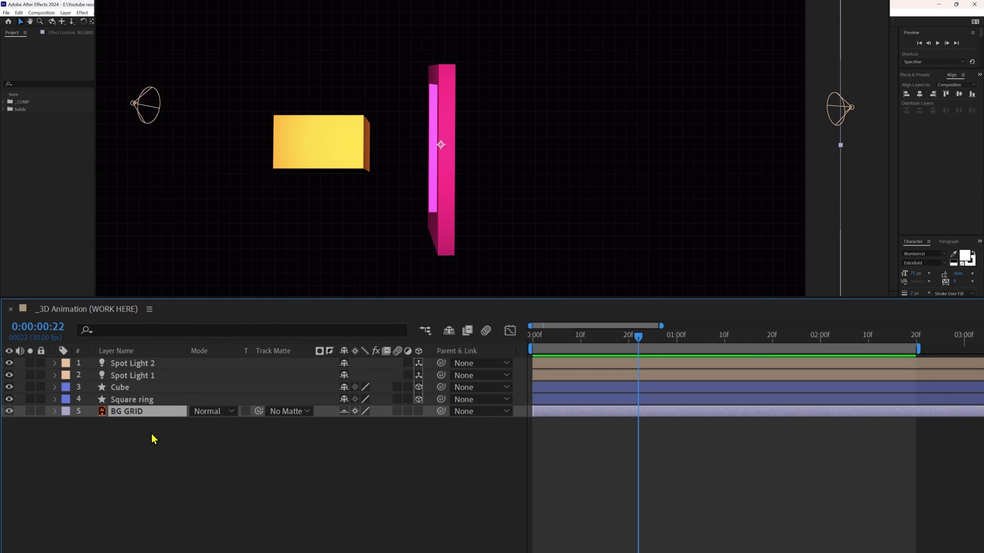
{"action": "left_click", "coordinate": [419, 411]}
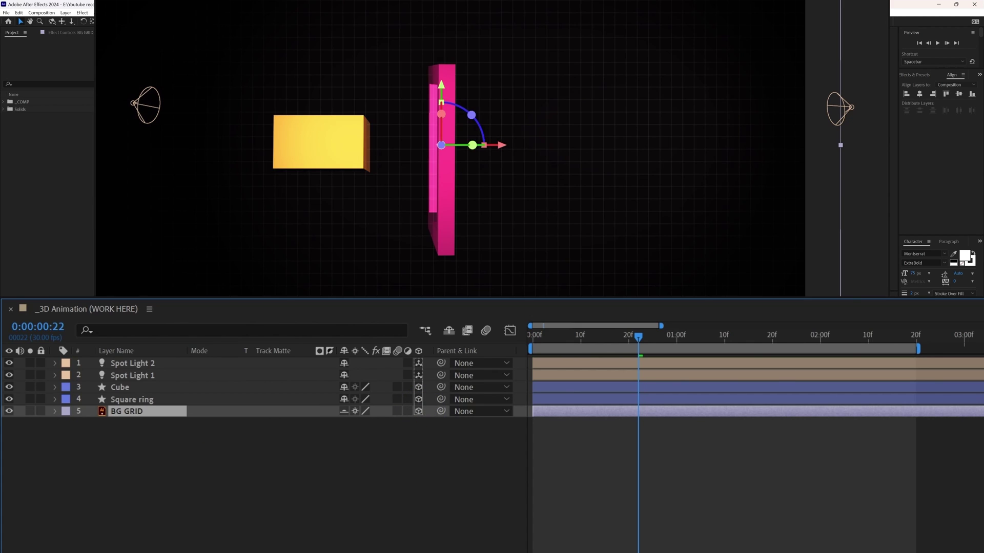
{"action": "key", "text": "ctrl+alt+shift+n"}
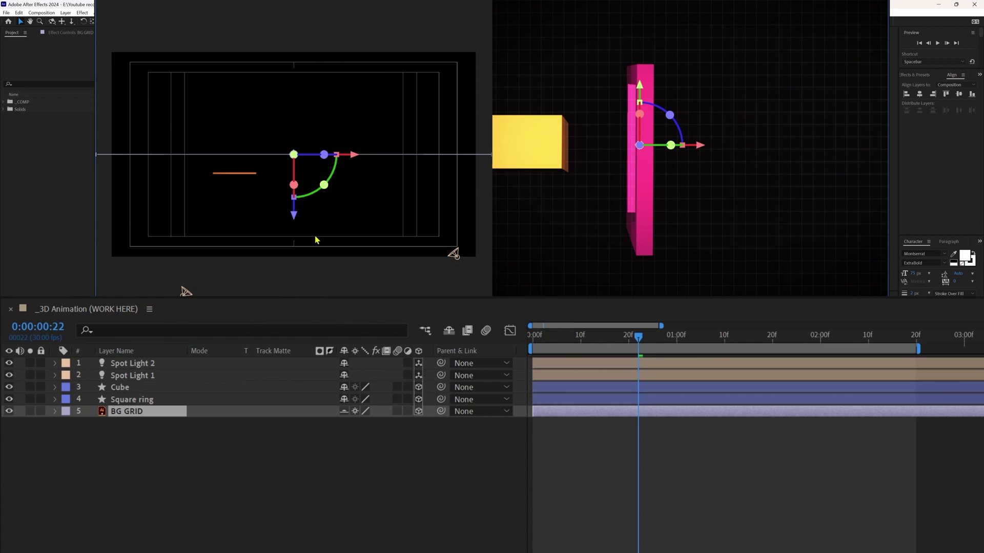
{"action": "left_click_drag", "start_coordinate": [295, 217], "coordinate": [335, 0]}
{"action": "left_click_drag", "start_coordinate": [340, 205], "coordinate": [370, 7]}
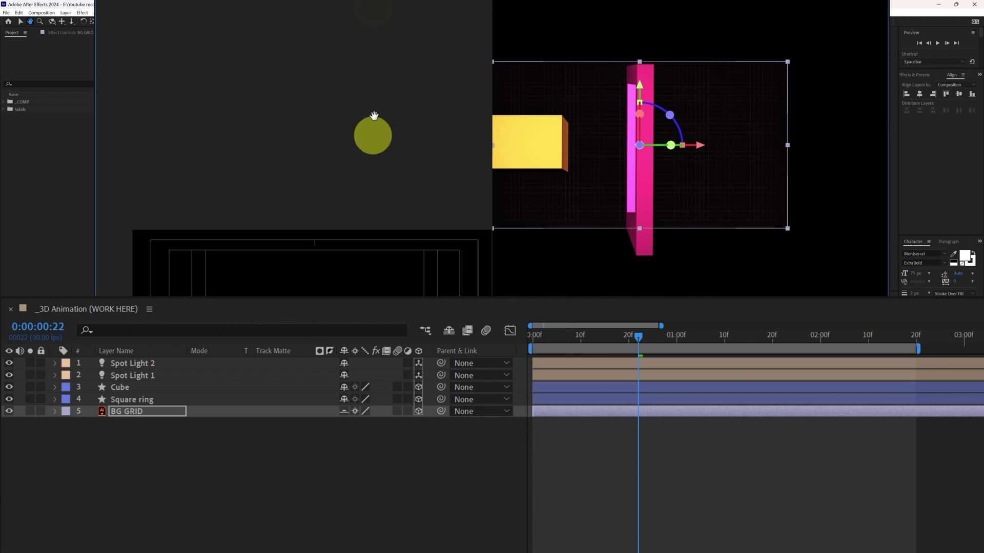
{"action": "left_click_drag", "start_coordinate": [371, 179], "coordinate": [357, 0]}
- Scale up the BG GRID layer uniformly so that it fills the camera view
{"action": "key", "text": "s"}
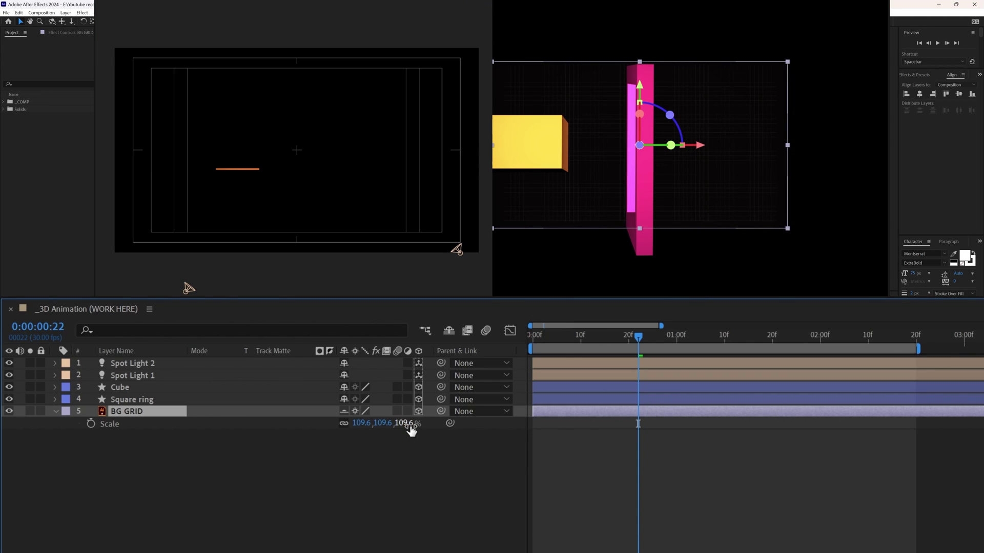
{"action": "left_click", "coordinate": [409, 423]}
{"action": "type", "text": "40"}
{"action": "type", "text": "00"}
{"action": "key", "text": "Return"}
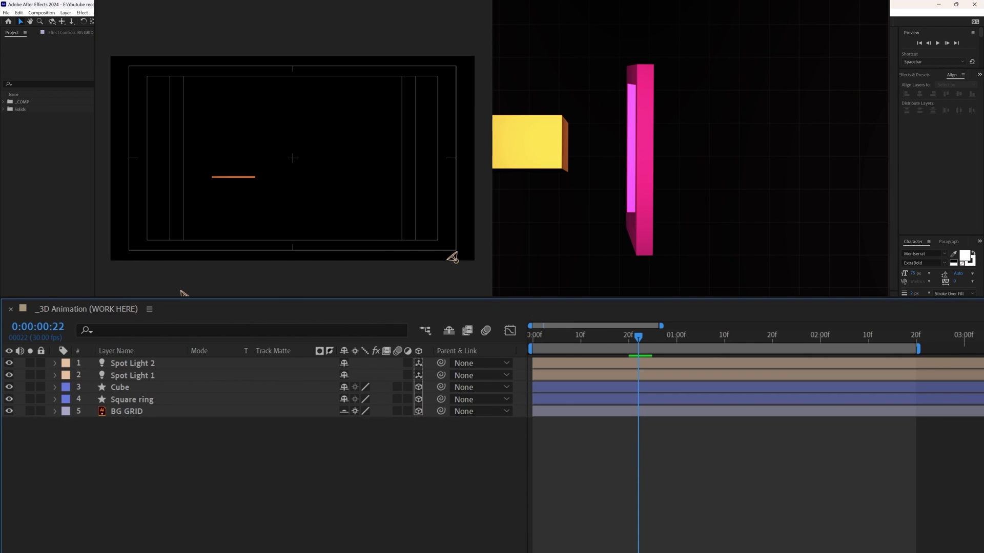
- Add a new two-node camera with the 35mm preset
{"action": "right_click", "coordinate": [258, 485]}
{"action": "mouse_move", "coordinate": [306, 489]}
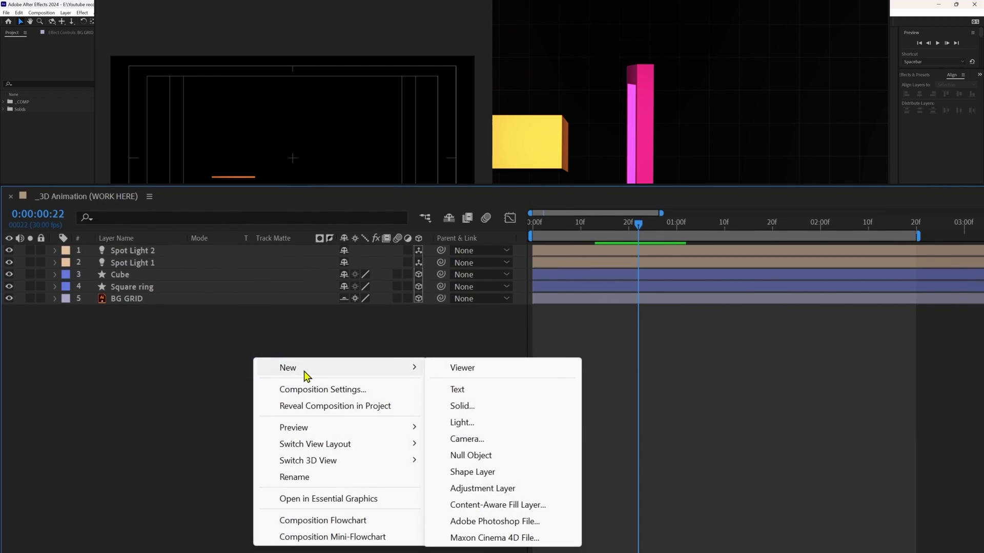
{"action": "left_click", "coordinate": [467, 440]}
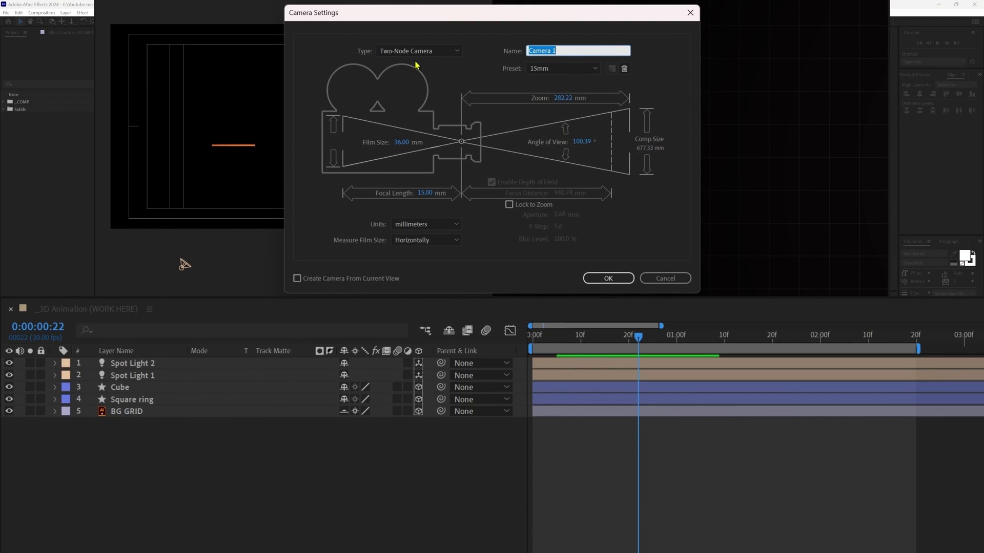
{"action": "left_click", "coordinate": [423, 54]}
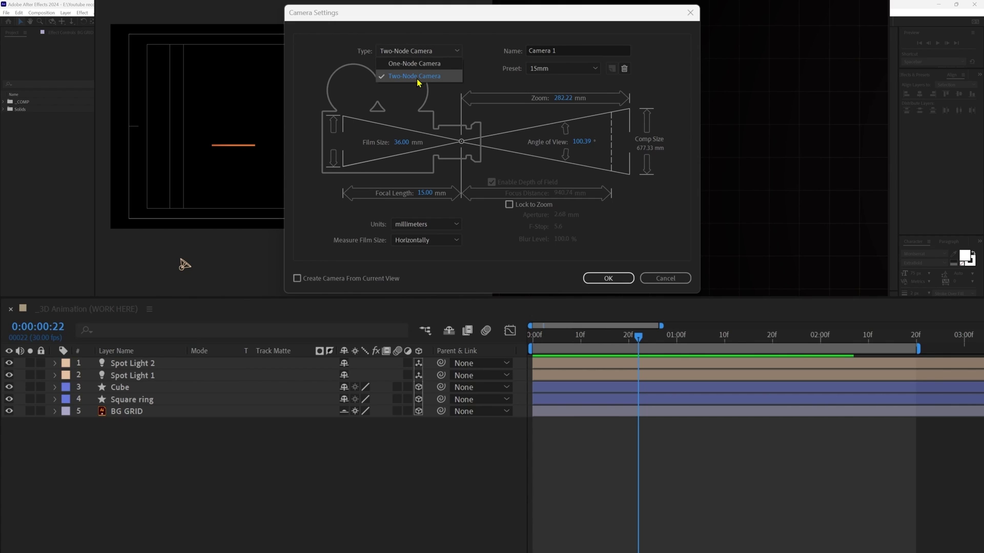
{"action": "left_click", "coordinate": [416, 78]}
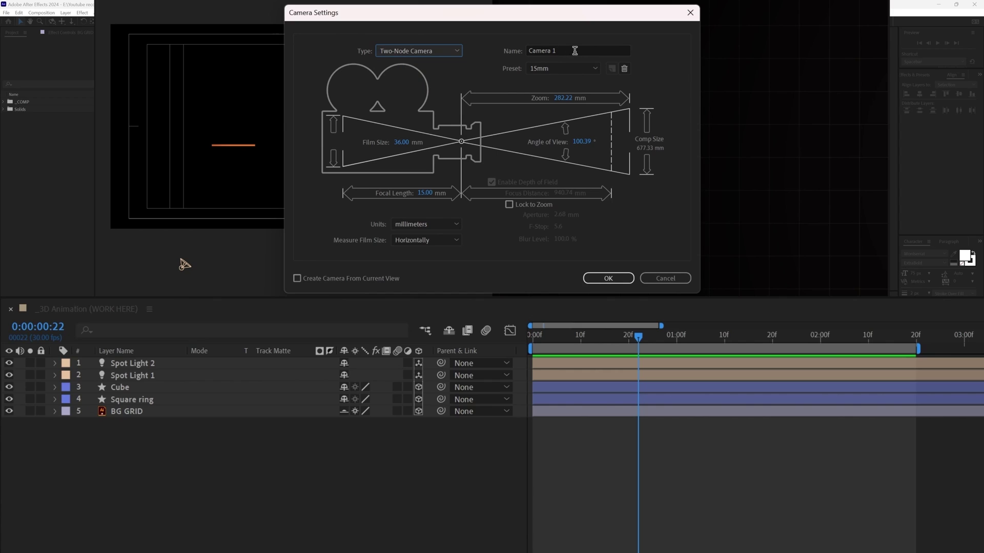
{"action": "left_click", "coordinate": [563, 72]}
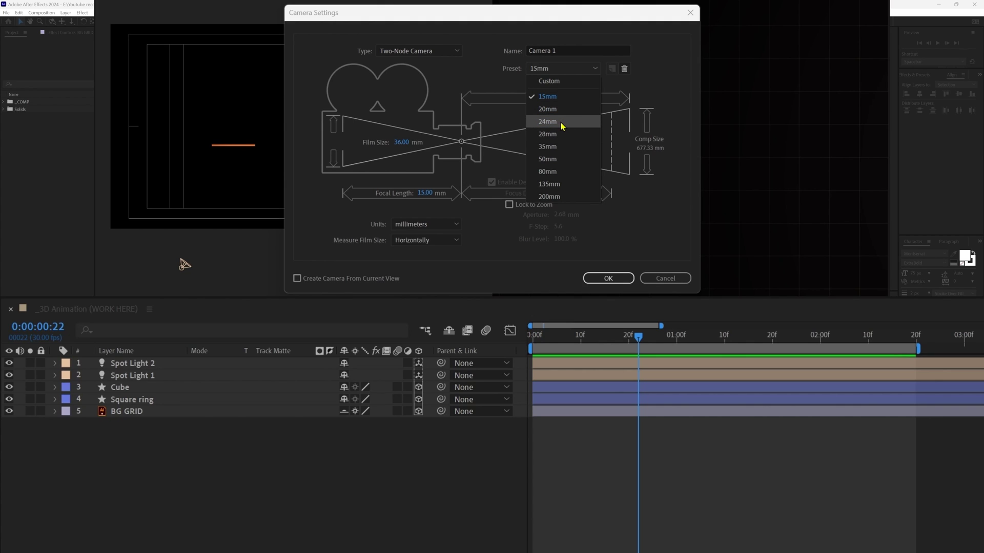
{"action": "left_click", "coordinate": [556, 149]}
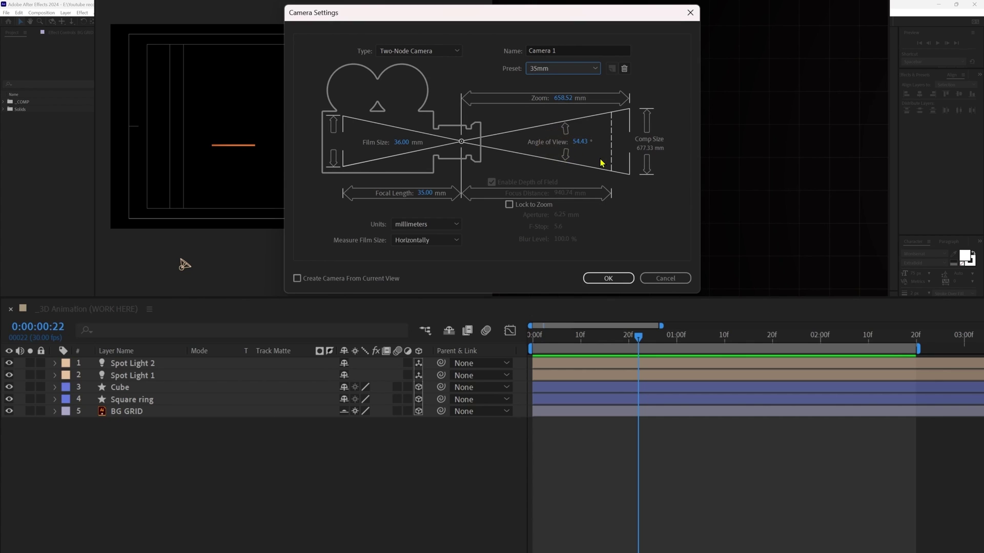
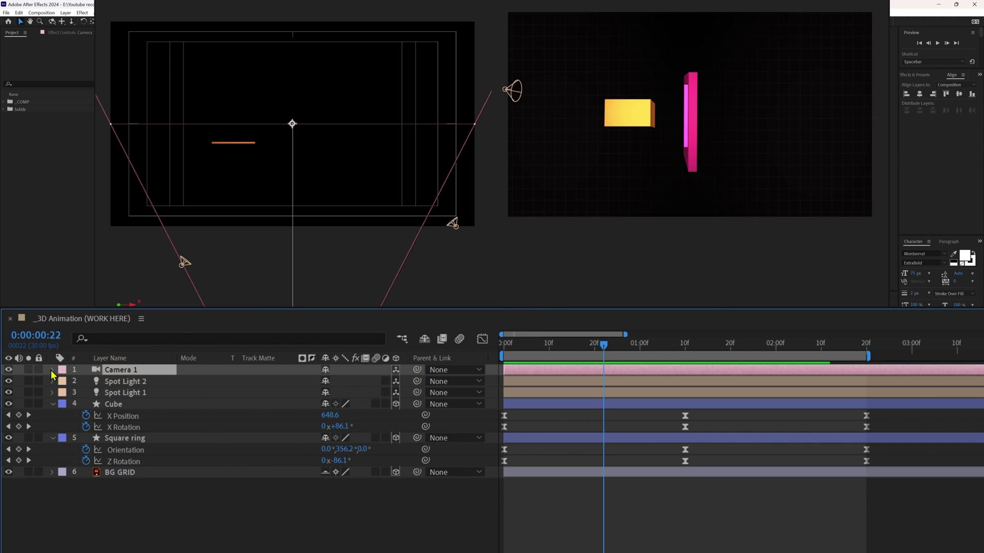
- Expand Camera 1's properties and examine its Transform settings and Camera Options
{"action": "left_click", "coordinate": [52, 370]}
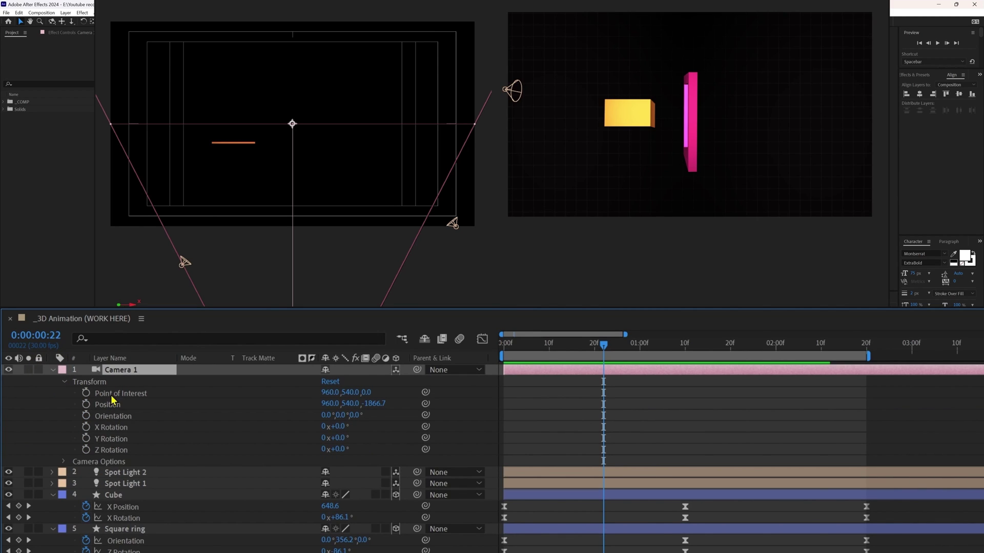
{"action": "left_click", "coordinate": [107, 405]}
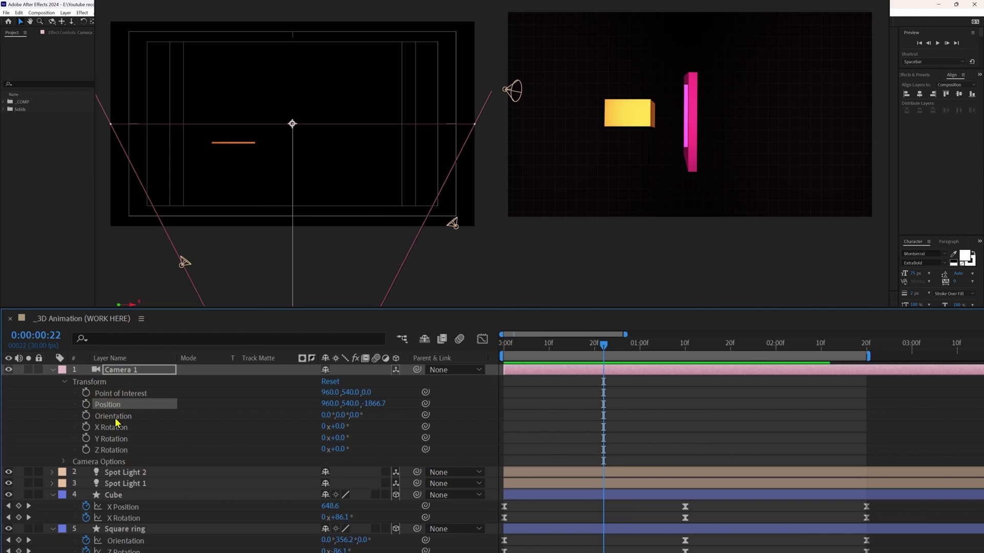
{"action": "left_click", "coordinate": [115, 419]}
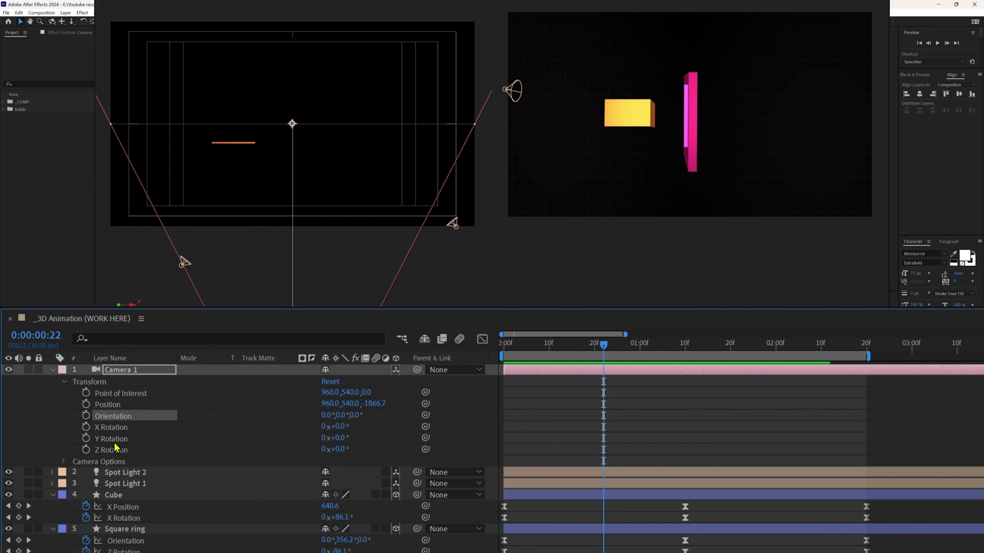
{"action": "left_click", "coordinate": [64, 462]}
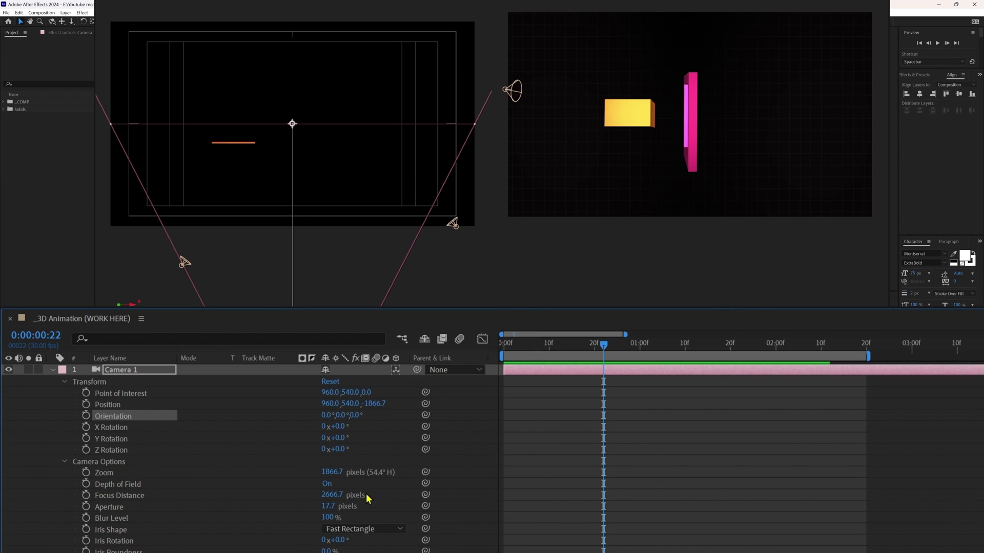
- Try a Zoom of 1855.7 pixels on Camera 1 and undo the change
{"action": "mouse_move", "coordinate": [332, 472]}
{"action": "left_mouse_down"}
{"action": "mouse_move", "coordinate": [384, 478]}
{"action": "mouse_move", "coordinate": [353, 495]}
{"action": "mouse_move", "coordinate": [608, 446]}
{"action": "mouse_move", "coordinate": [703, 446]}
{"action": "mouse_move", "coordinate": [334, 487]}
{"action": "left_mouse_up"}
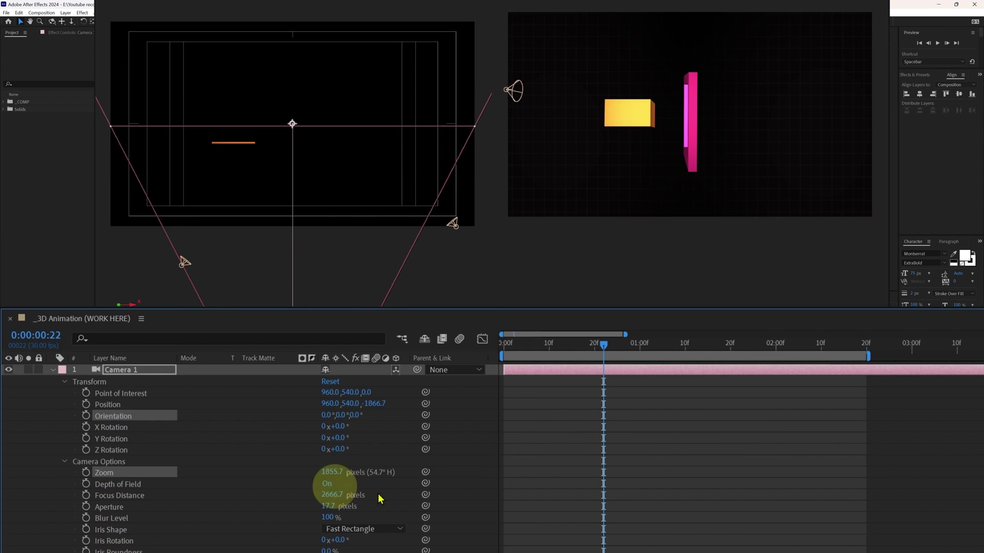
{"action": "key", "text": "ctrl+z"}
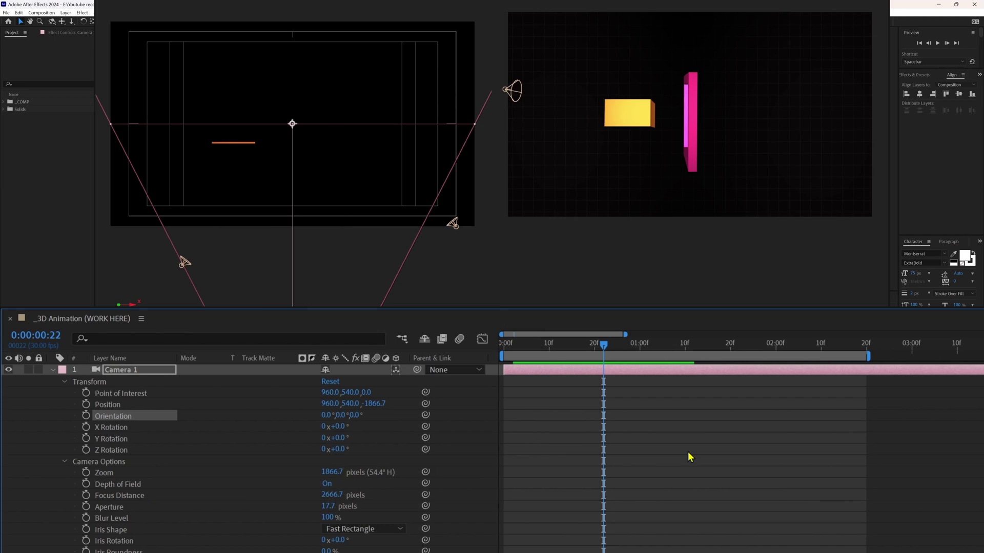
{"action": "left_click", "coordinate": [688, 453]}
- Set a Position keyframe for Camera 1 at 0:00:00:00
{"action": "left_click_drag", "start_coordinate": [534, 350], "coordinate": [472, 360]}
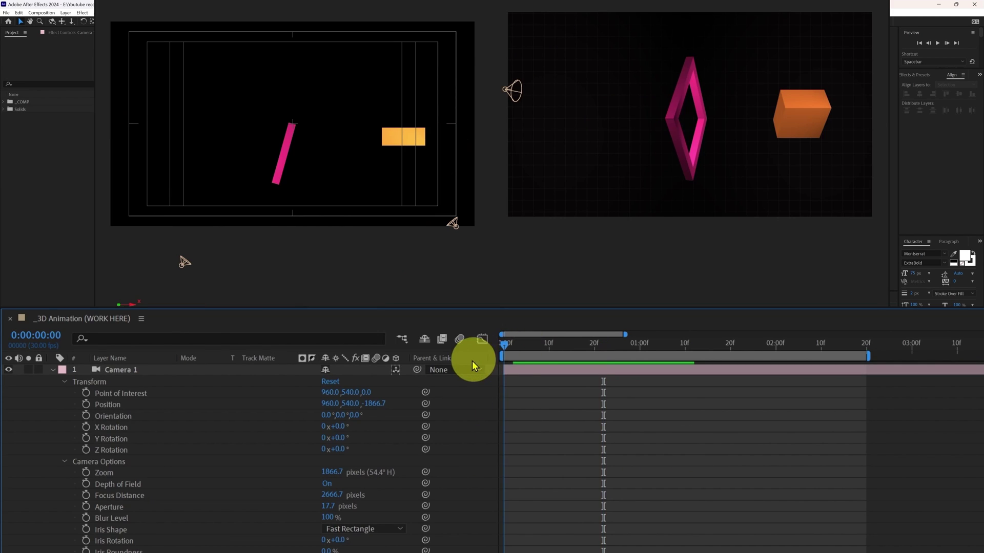
{"action": "left_click", "coordinate": [86, 405]}
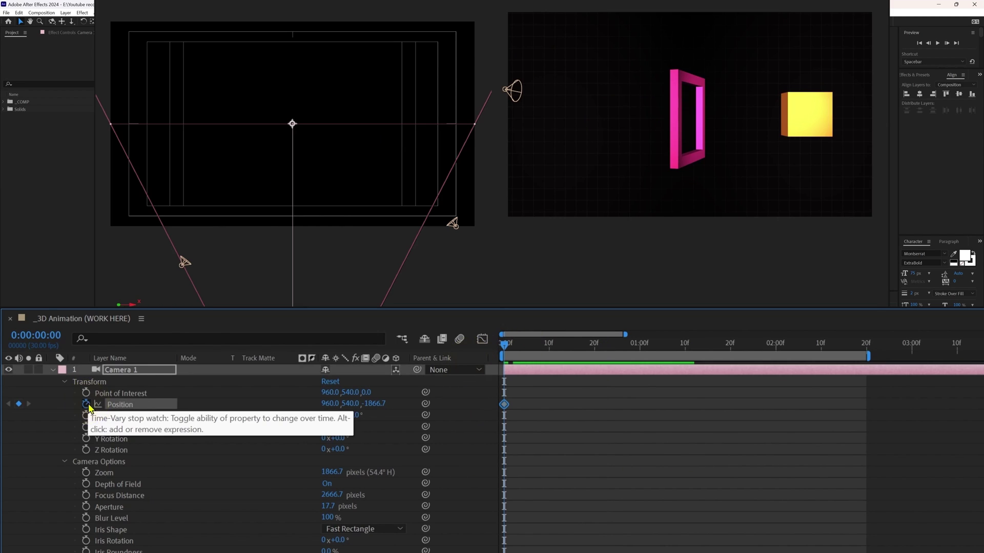
- Review the one-node and two-node type options for a new camera without adding it
{"action": "key", "text": "ctrl+alt+shift+c"}
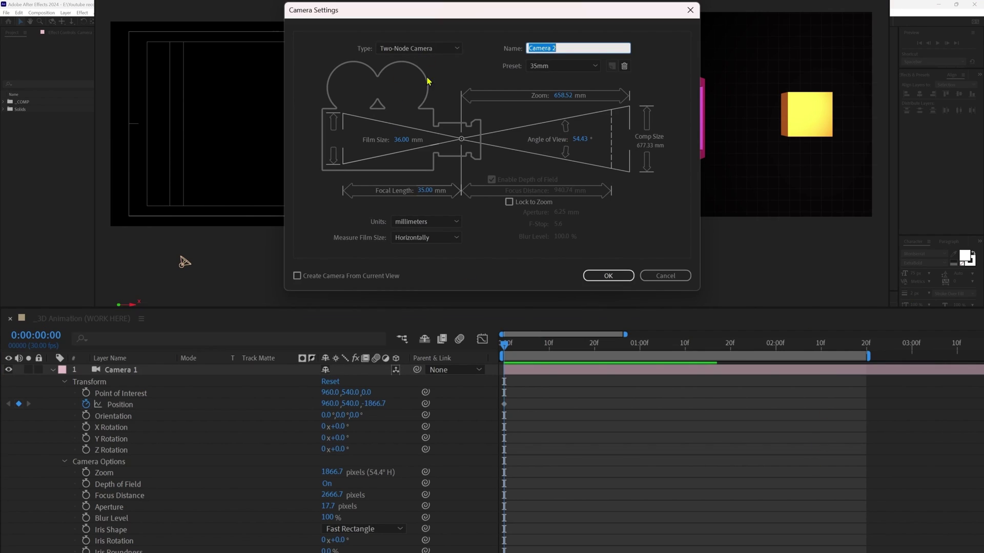
{"action": "left_click", "coordinate": [434, 49]}
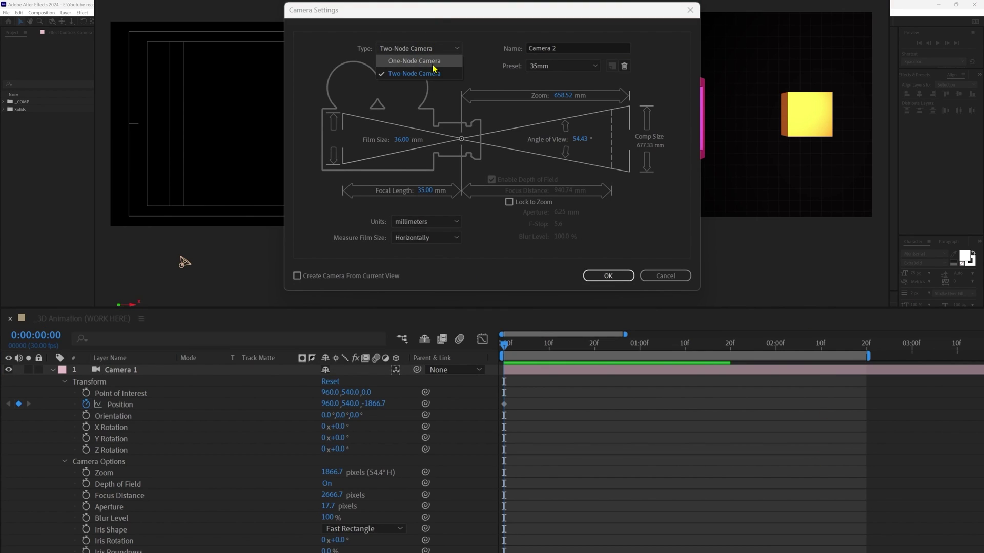
{"action": "left_click", "coordinate": [434, 73]}
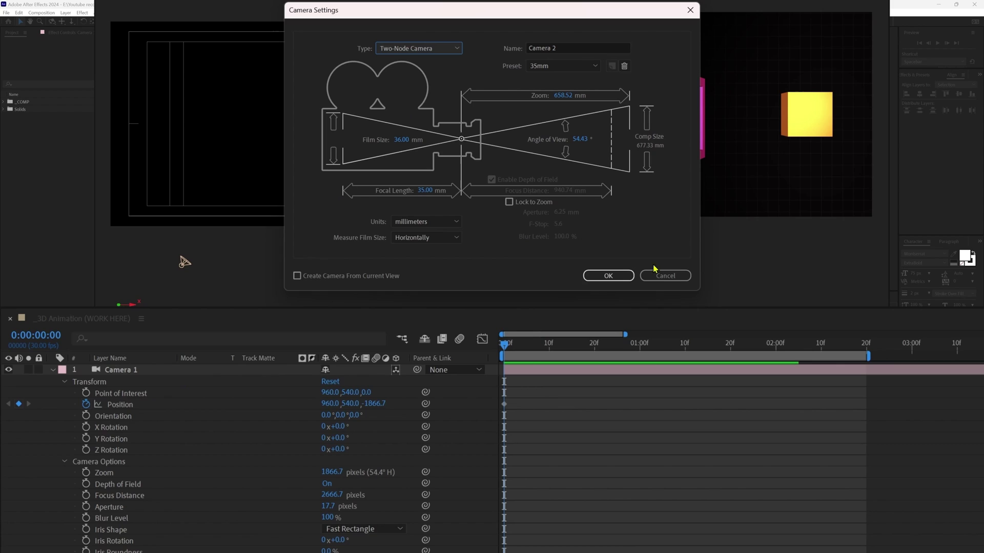
{"action": "left_click", "coordinate": [666, 277]}
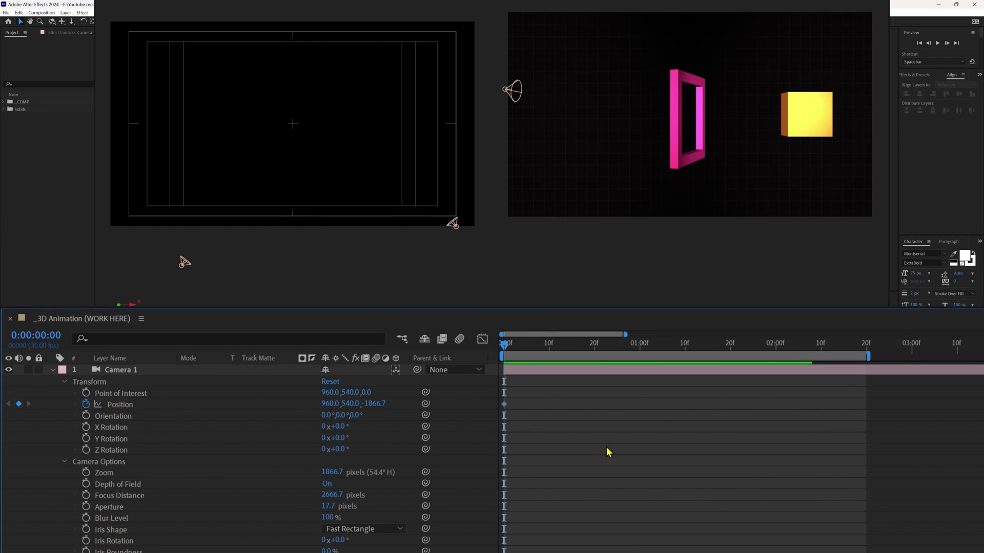
- Keyframe Camera 1's X position at -459 at 0:00:00:00 and at 2866 at 0:00:01:10
{"action": "key", "text": "k"}
{"action": "left_click", "coordinate": [19, 404]}
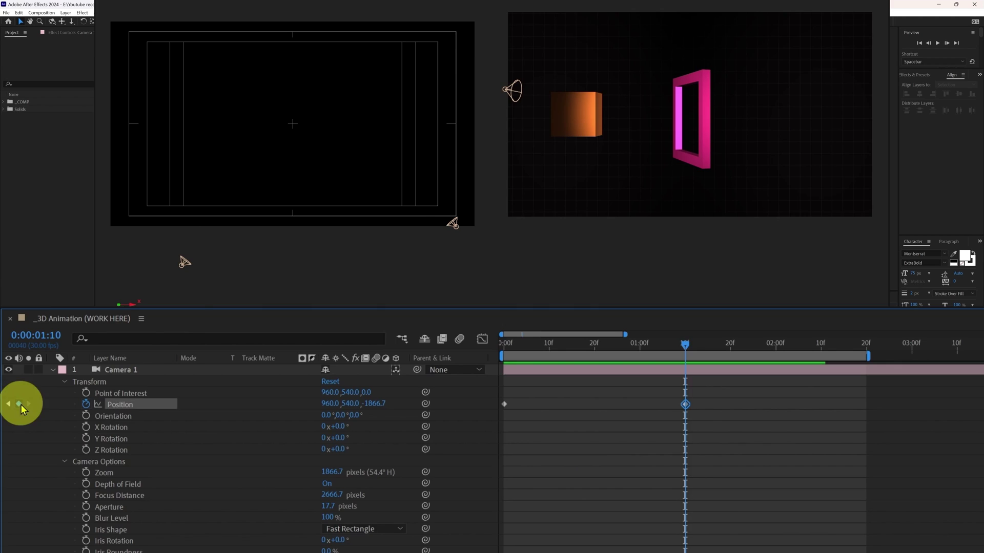
{"action": "key", "text": "Home"}
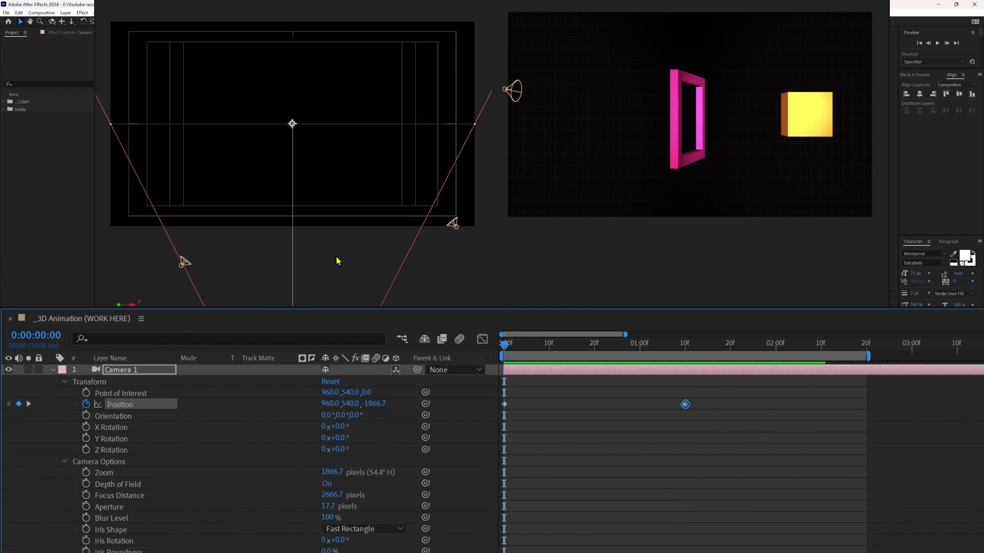
{"action": "left_click_drag", "start_coordinate": [331, 404], "coordinate": [0, 405]}
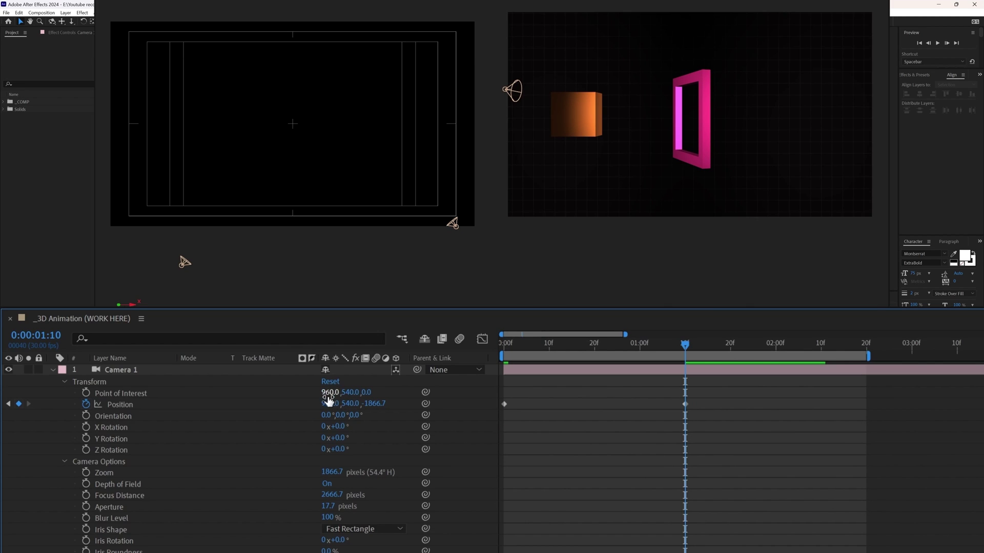
{"action": "left_click_drag", "start_coordinate": [333, 405], "coordinate": [391, 469]}
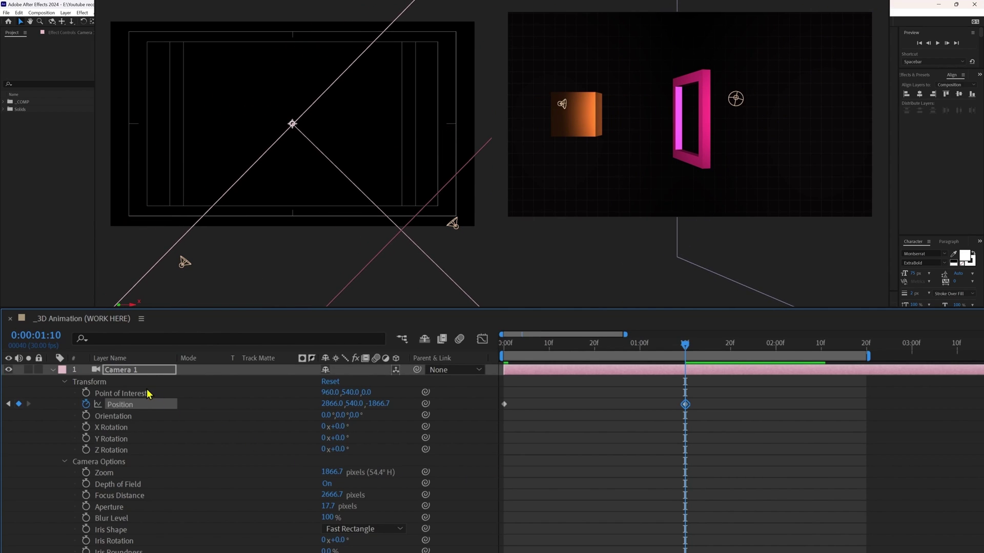
{"action": "left_click", "coordinate": [147, 393]}
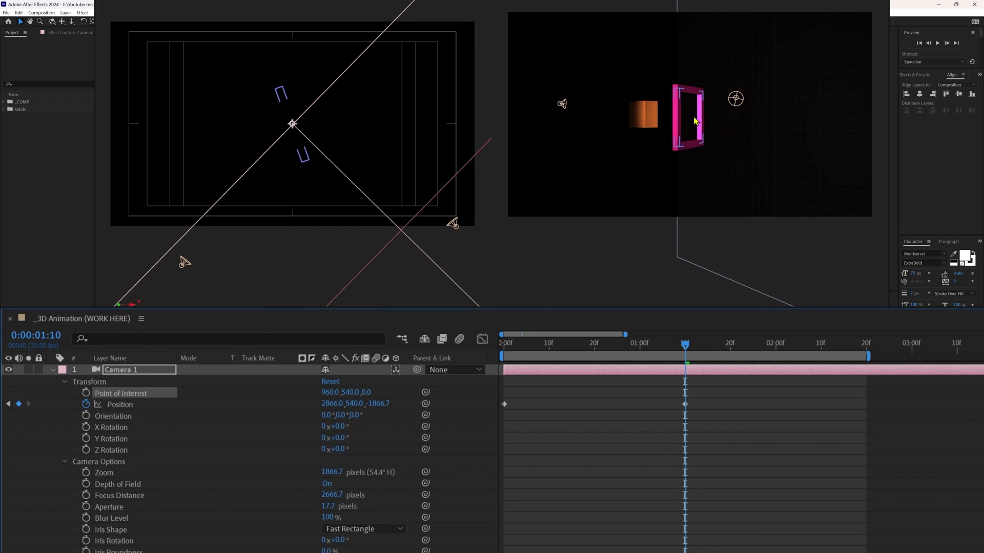
- Copy Camera 1's first Position keyframe to 0:00:02:20 and apply Easy Ease to all its Position keyframes
{"action": "left_click", "coordinate": [753, 446]}
{"action": "key", "text": "shift+End"}
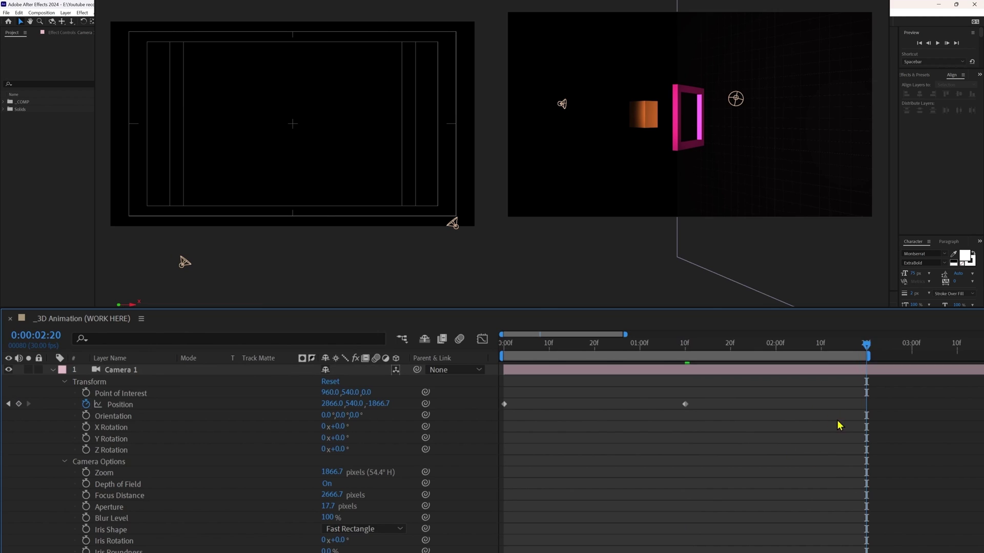
{"action": "left_click_drag", "start_coordinate": [545, 394], "coordinate": [495, 424]}
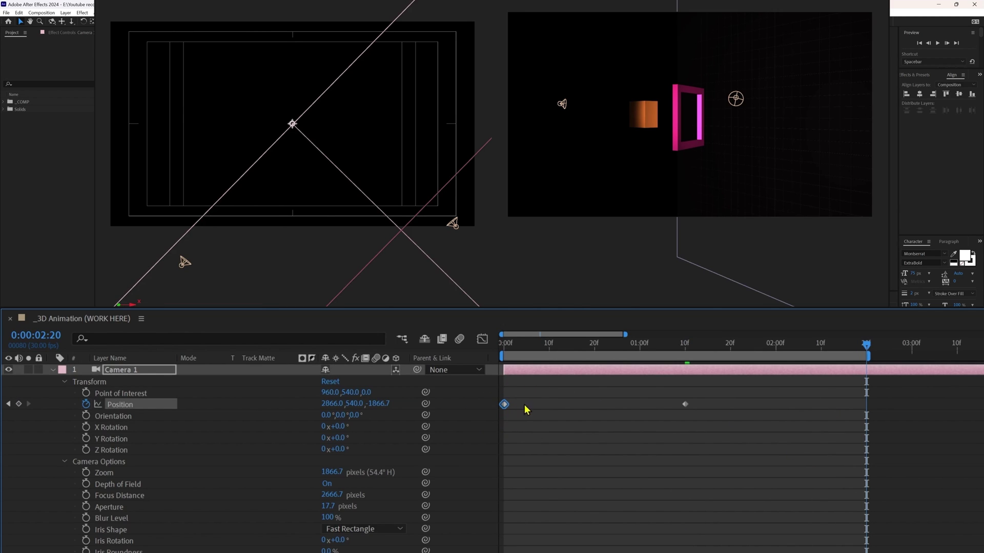
{"action": "key", "text": "ctrl+c"}
{"action": "key", "text": "ctrl+v"}
{"action": "left_click_drag", "start_coordinate": [897, 401], "coordinate": [477, 424]}
{"action": "key", "text": "F9"}
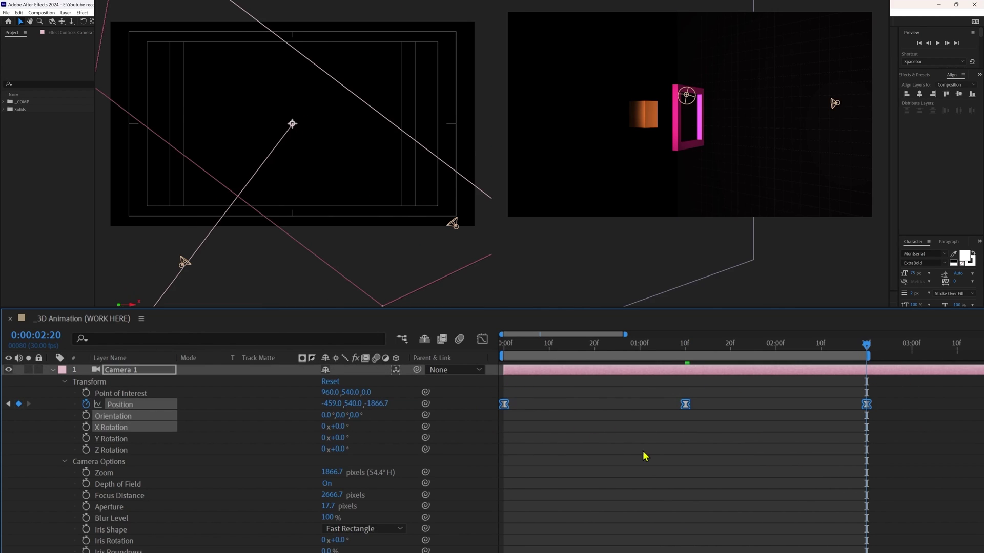
- Copy the easing of the Cube's X Position keyframes onto Camera 1's Position keyframes with EaseCopy
{"action": "key", "text": "u"}
{"action": "left_click", "coordinate": [128, 439]}
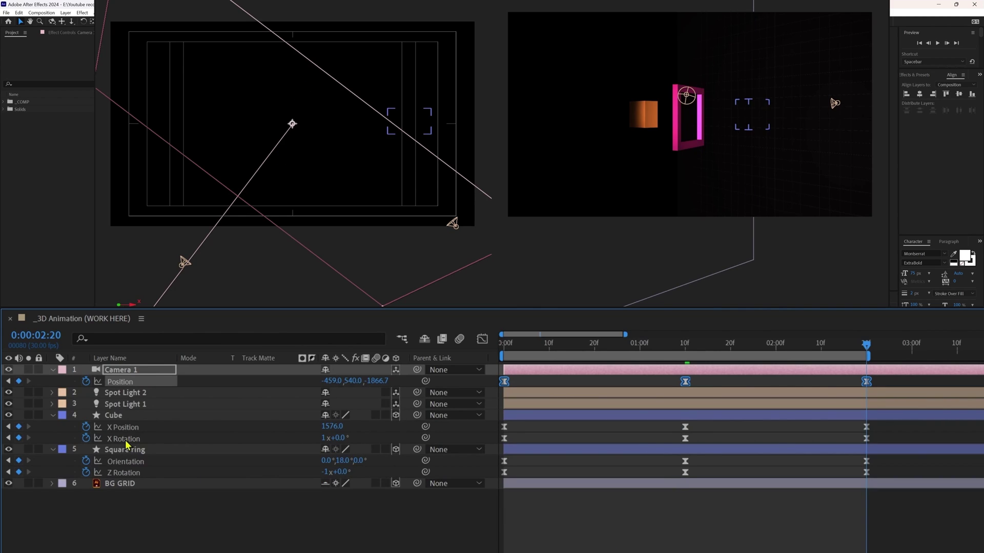
{"action": "left_click", "coordinate": [131, 429]}
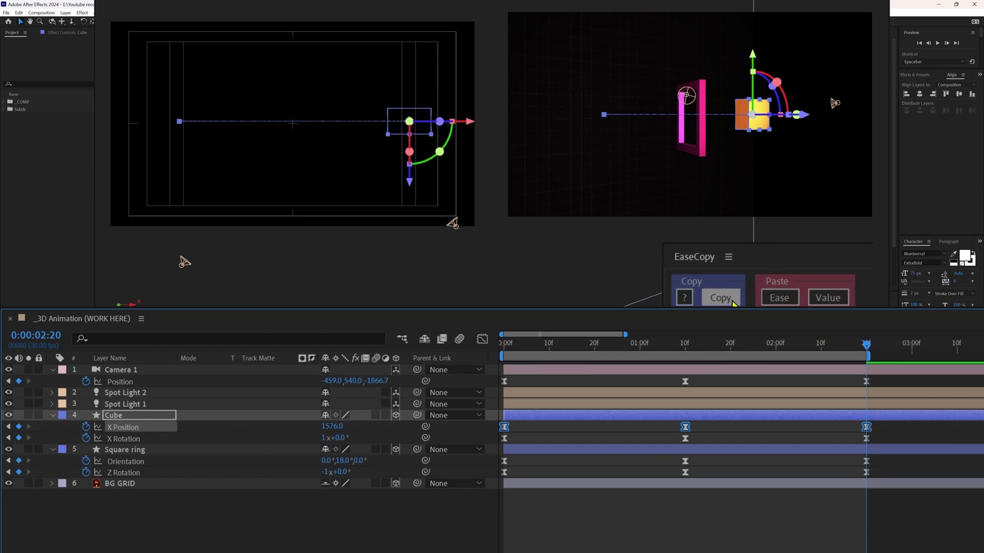
{"action": "left_click", "coordinate": [730, 260]}
{"action": "left_click_drag", "start_coordinate": [898, 383], "coordinate": [494, 394]}
{"action": "left_click", "coordinate": [779, 260]}
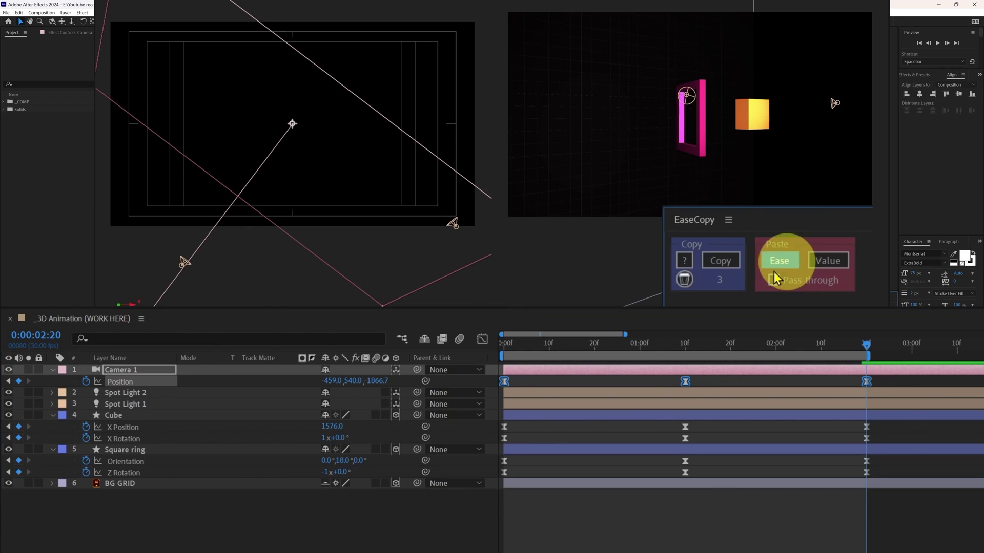
- Preview the camera animation and expand Camera 1's Transform properties
{"action": "key", "text": "space"}
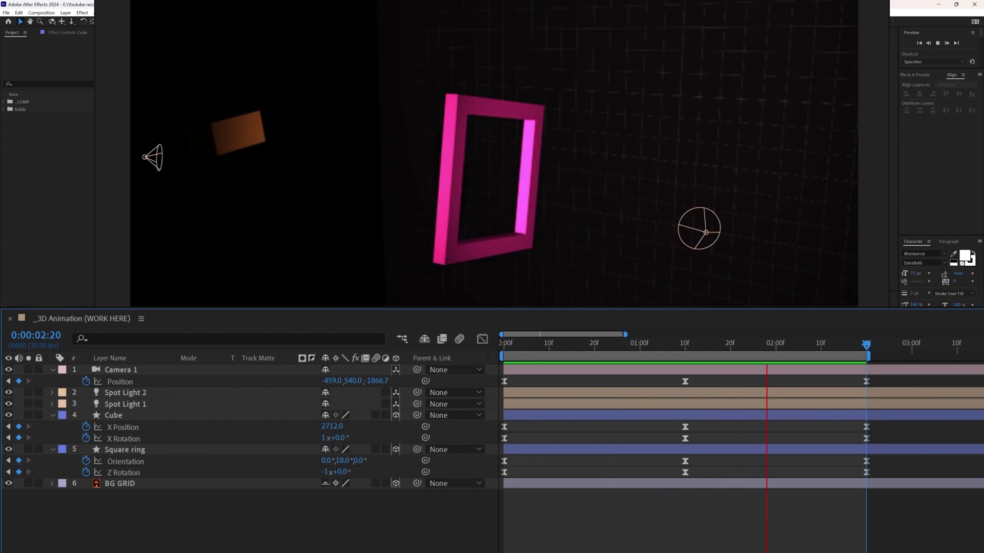
{"action": "key", "text": "space"}
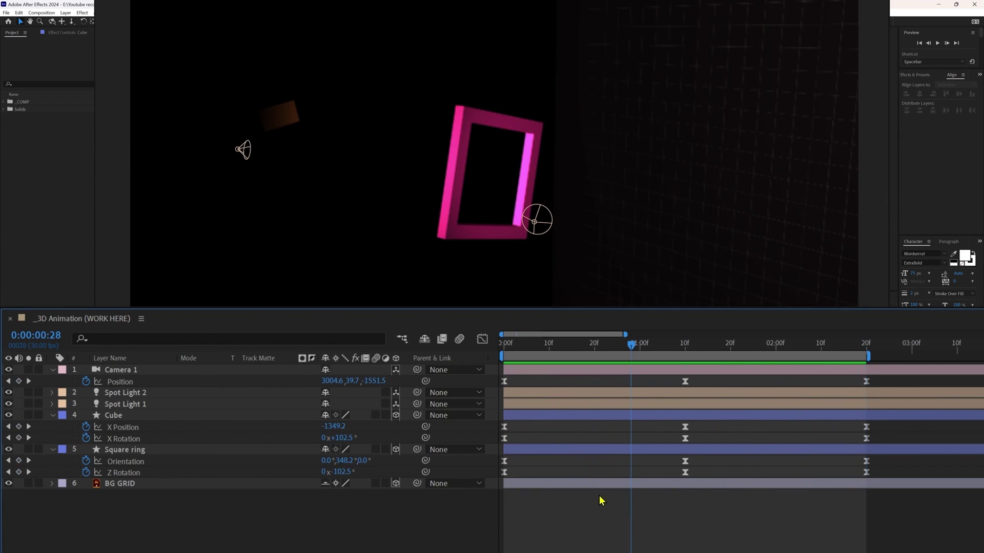
{"action": "key", "text": "space"}
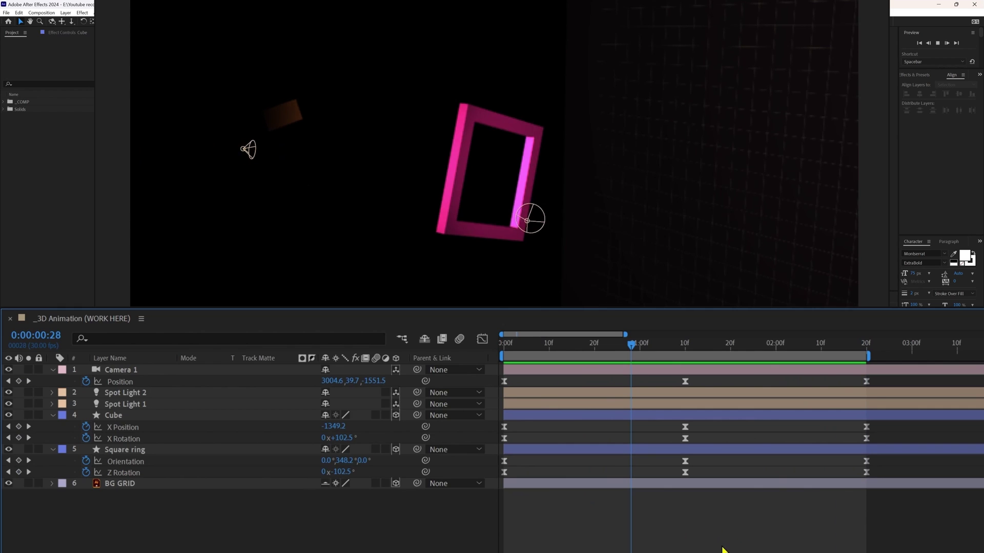
{"action": "left_click", "coordinate": [125, 381]}
{"action": "left_click", "coordinate": [53, 370]}
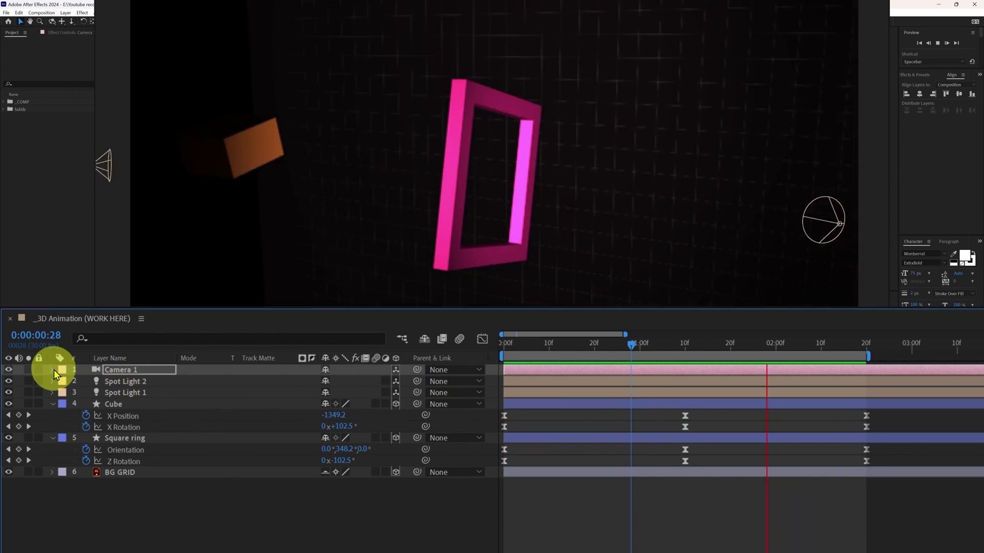
{"action": "left_click", "coordinate": [53, 369]}
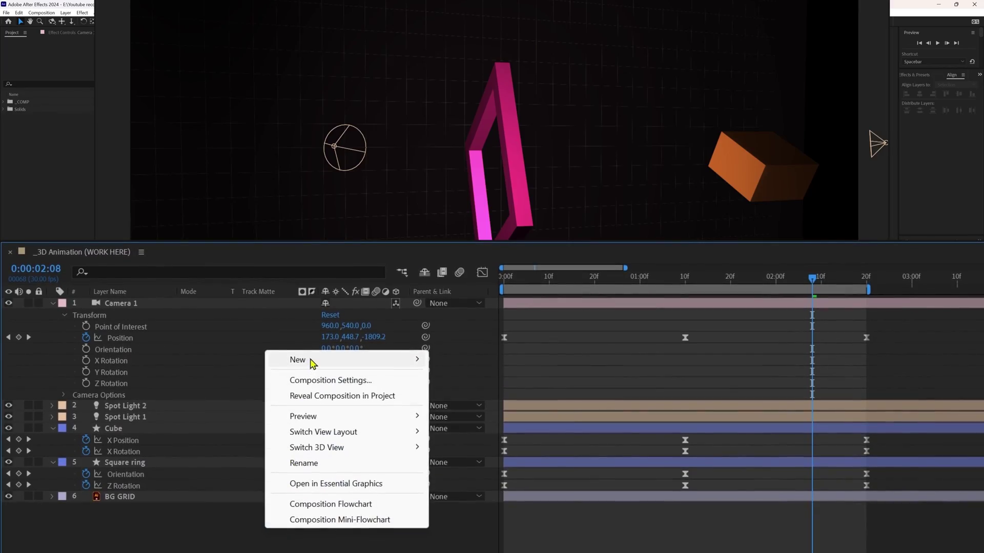
- Add a new adjustment layer above Camera 1 and apply the Glow effect to it
{"action": "mouse_move", "coordinate": [312, 363]}
{"action": "left_click", "coordinate": [460, 473]}
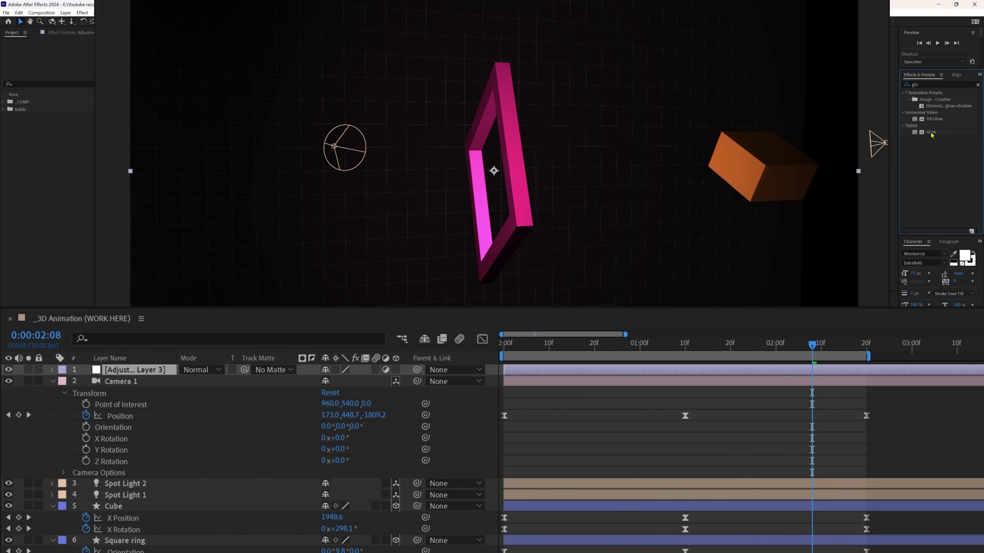
{"action": "double_click", "coordinate": [931, 133]}
- Set the adjustment layer's Glow Threshold to 45% and its Glow Intensity to 3
{"action": "left_click", "coordinate": [125, 45]}
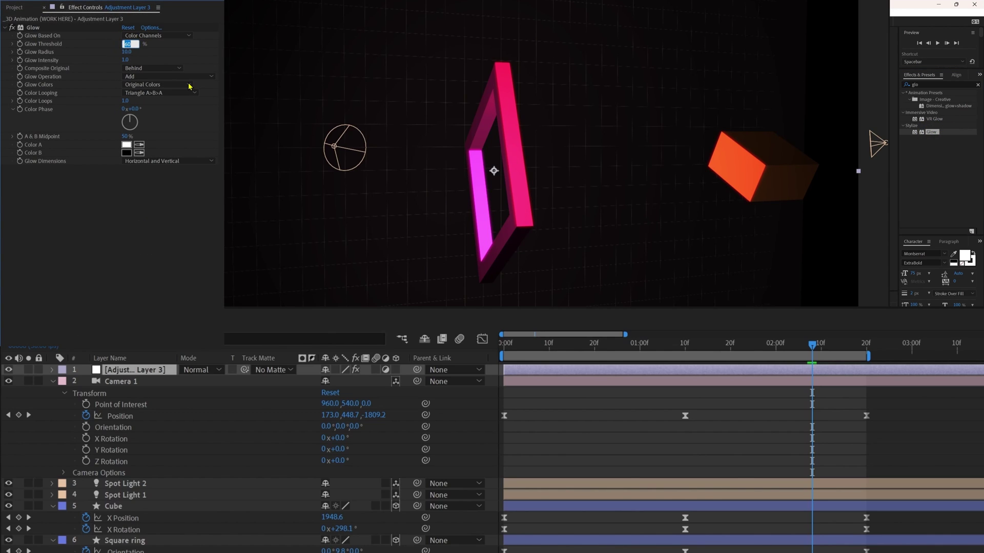
{"action": "type", "text": "45"}
{"action": "key", "text": "Return"}
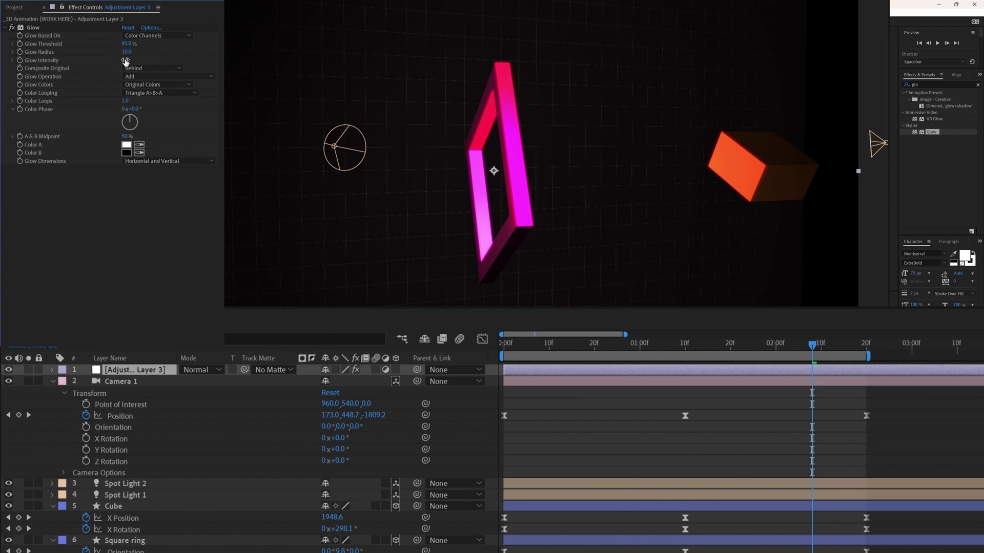
{"action": "left_click", "coordinate": [125, 60]}
{"action": "type", "text": "3"}
{"action": "key", "text": "Return"}
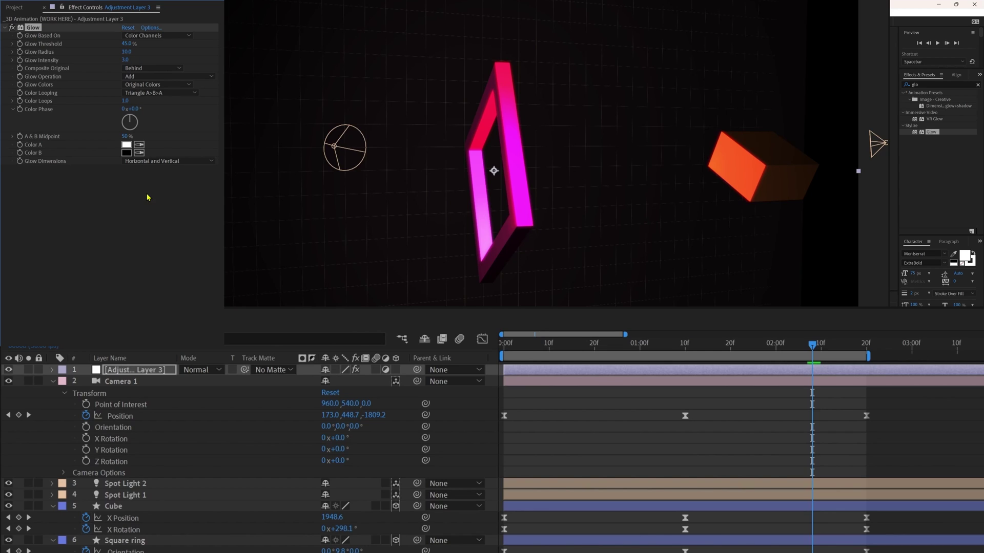
- Apply the Noise effect to the adjustment layer with 15% Amount of Noise and check it at another frame
{"action": "left_click", "coordinate": [907, 84]}
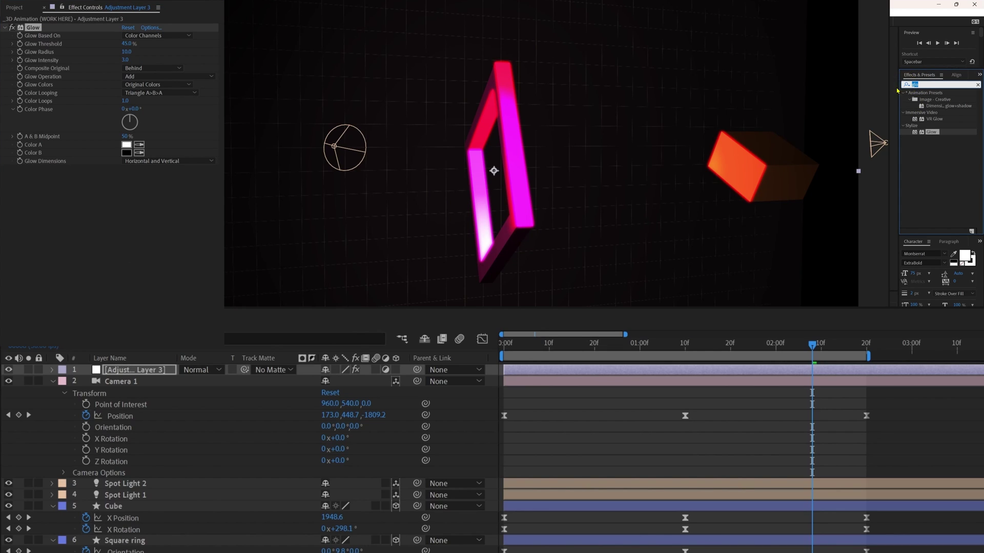
{"action": "type", "text": "nois"}
{"action": "double_click", "coordinate": [932, 145]}
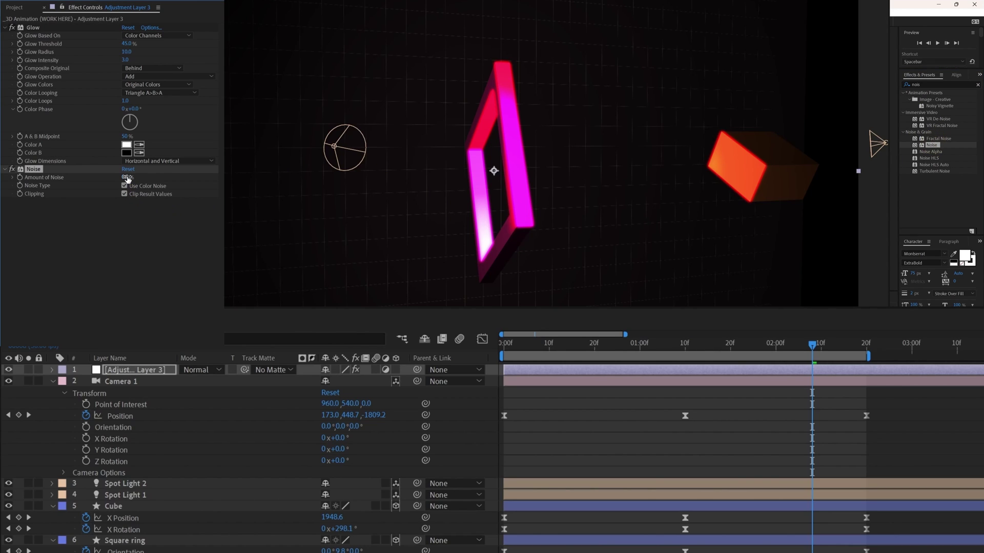
{"action": "left_click", "coordinate": [127, 177]}
{"action": "key", "text": "Return"}
{"action": "left_click", "coordinate": [615, 348]}
{"action": "left_click_drag", "start_coordinate": [623, 349], "coordinate": [649, 348]}
- Apply Hue/Saturation to the adjustment layer and set the Master Hue to 86° while viewing frame 16
{"action": "left_click", "coordinate": [924, 83]}
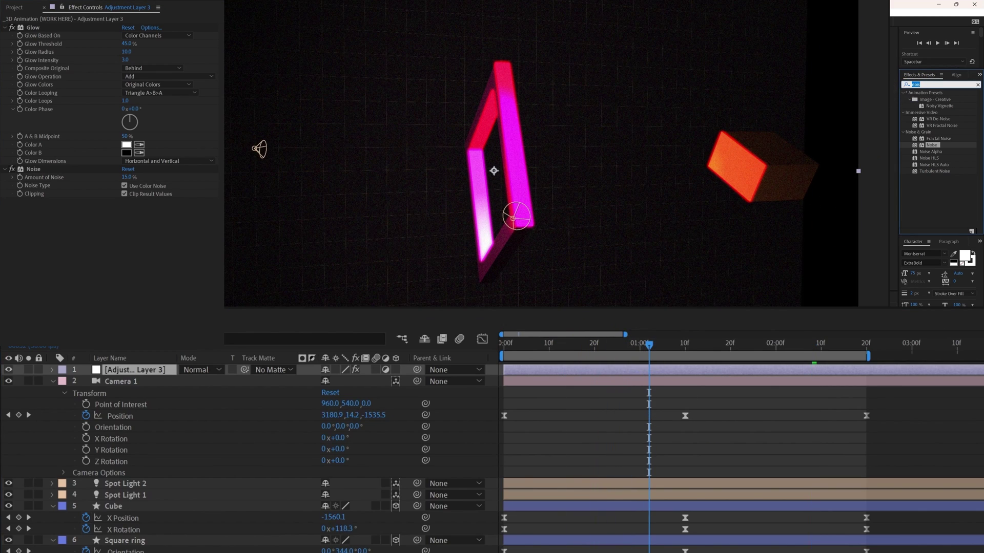
{"action": "type", "text": "hue"}
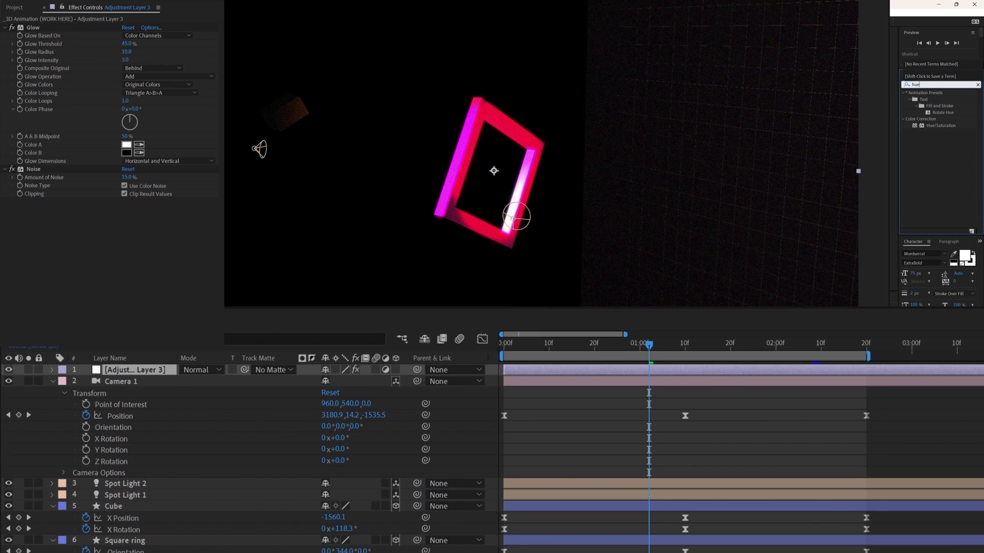
{"action": "double_click", "coordinate": [940, 125]}
{"action": "left_click", "coordinate": [576, 344]}
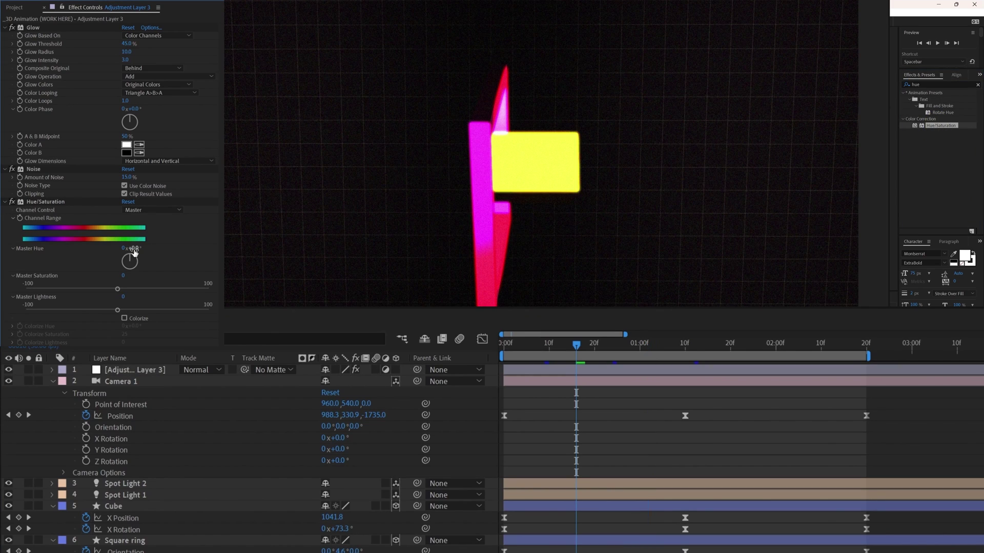
{"action": "left_click_drag", "start_coordinate": [147, 243], "coordinate": [170, 251]}
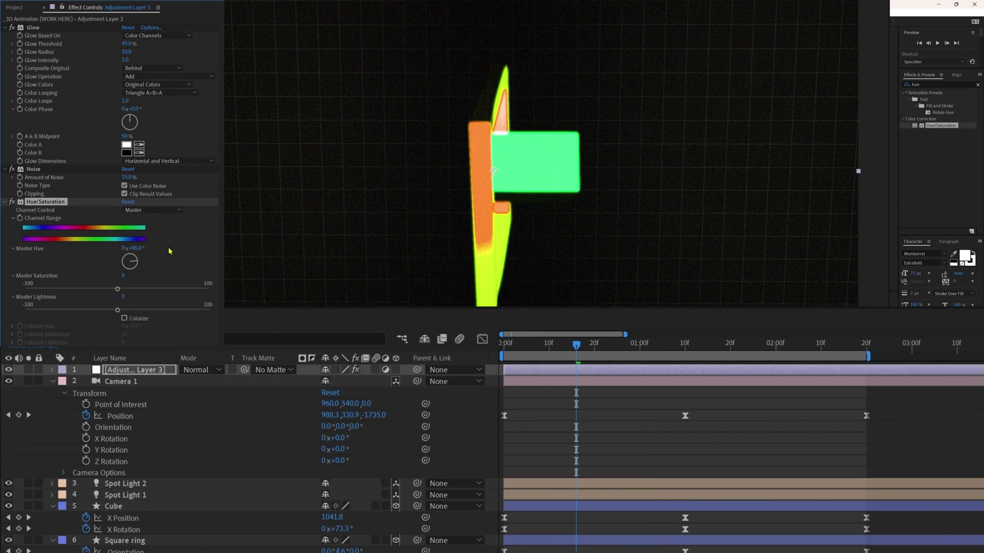
{"action": "left_click", "coordinate": [610, 453]}
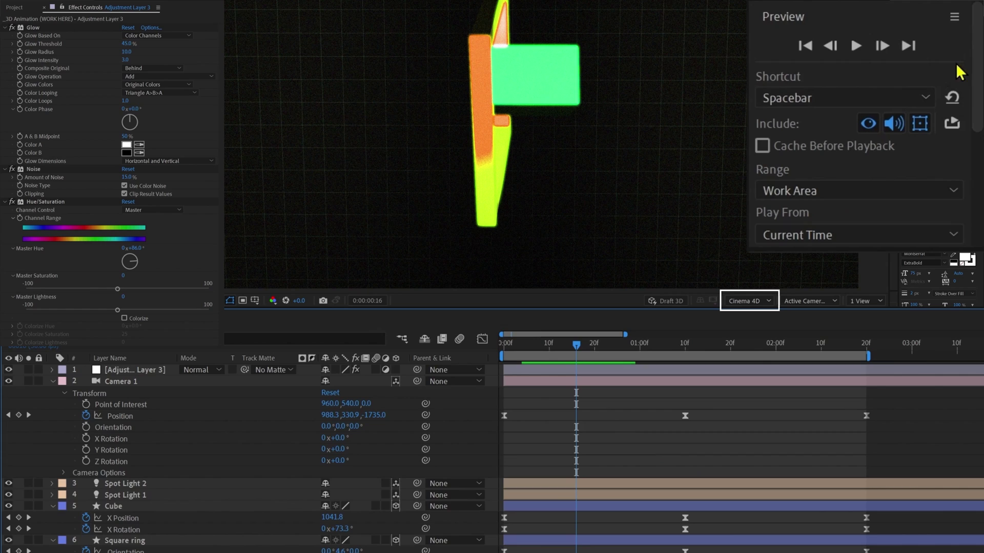
- Examine the preview settings and their available playback resolutions
{"action": "left_click_drag", "start_coordinate": [980, 38], "coordinate": [971, 177]}
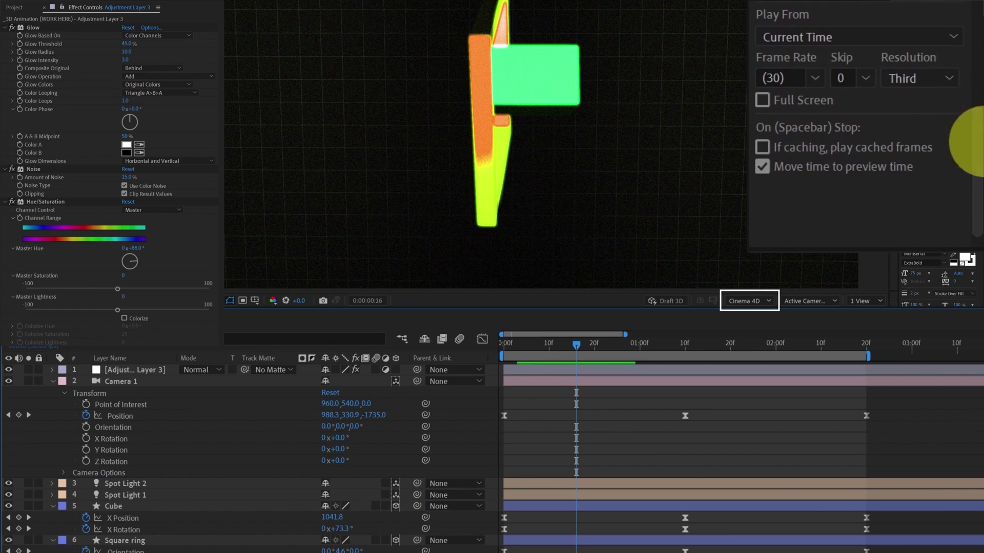
{"action": "left_click", "coordinate": [933, 78]}
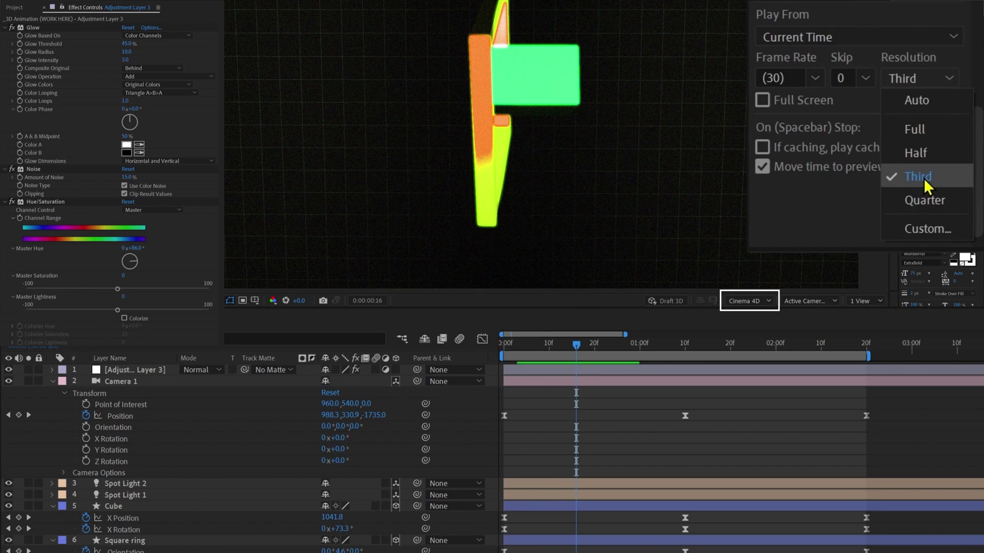
{"action": "left_click", "coordinate": [815, 188]}
{"action": "scroll", "coordinate": [822, 162], "scroll_direction": "up", "scroll_amount": 4}
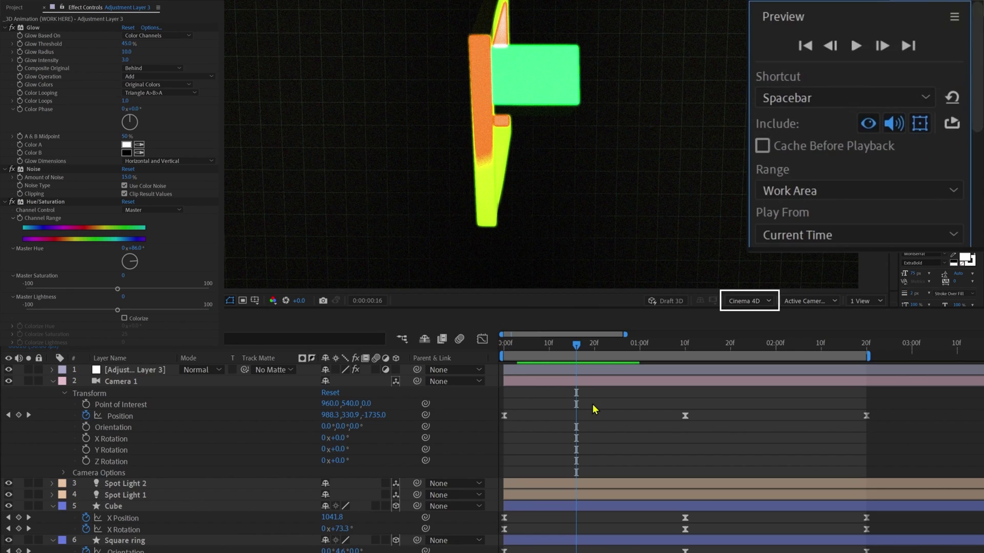